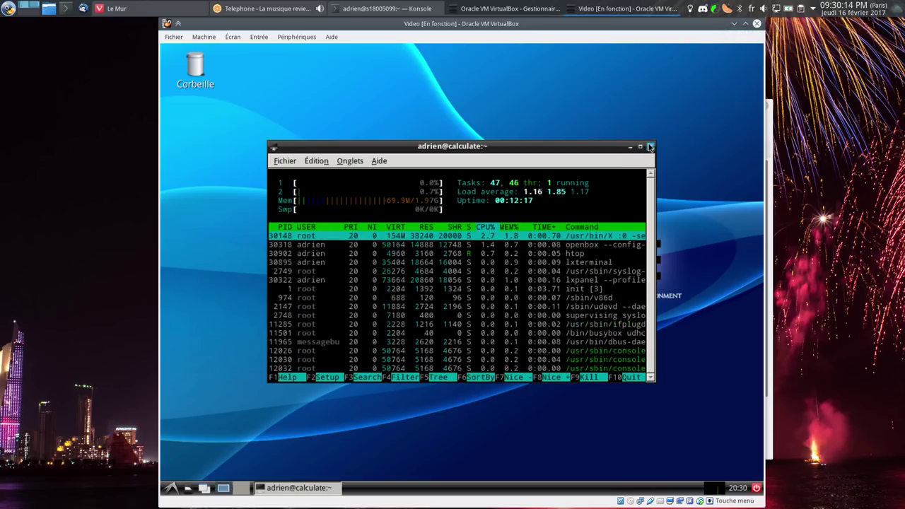
# Quit htop and switch to the root account with su, entering the root password
pyautogui.write('q')
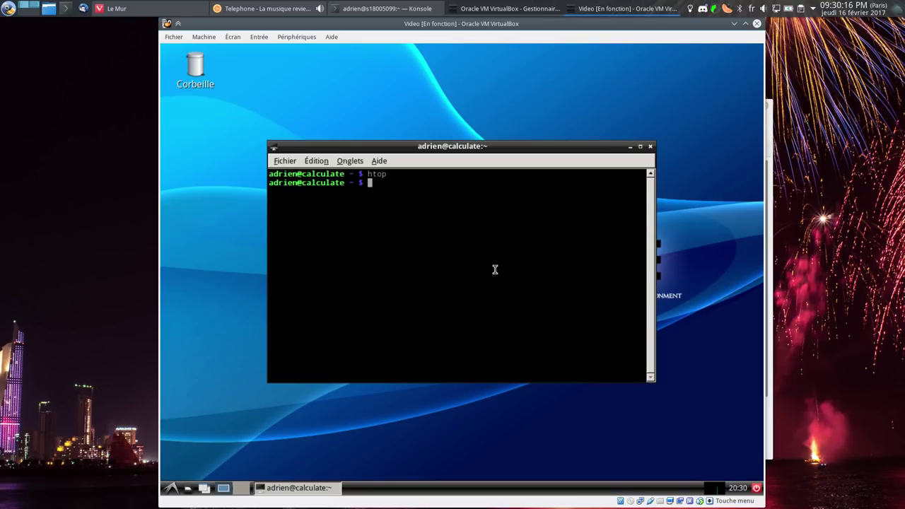
pyautogui.write('su')
pyautogui.press('Return')
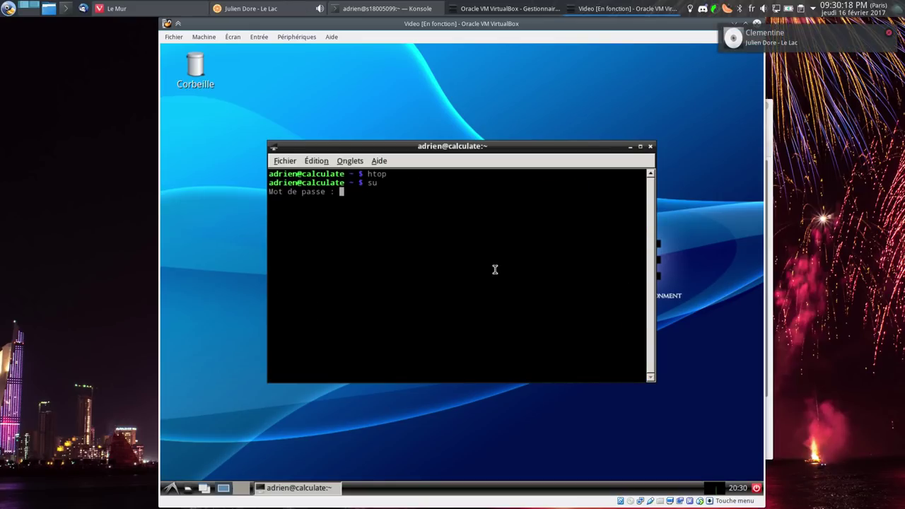
pyautogui.press('Return')
# Install the calculate-wallpapers package with emerge
pyautogui.write('emerge ca')
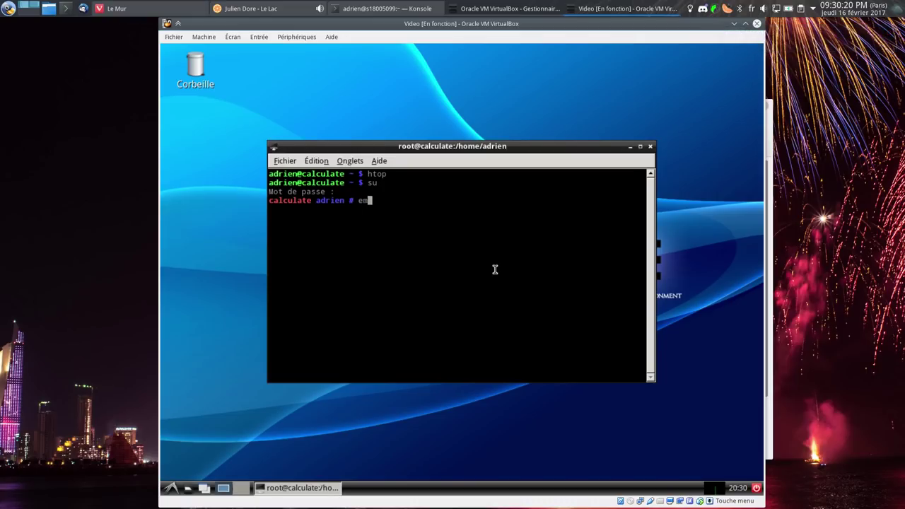
pyautogui.write('lculate-wall')
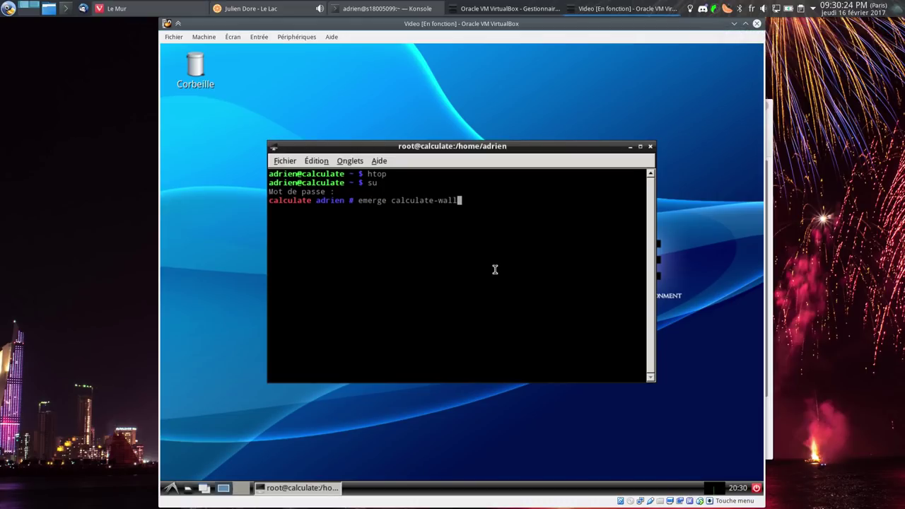
pyautogui.write('papers')
pyautogui.press('Return')
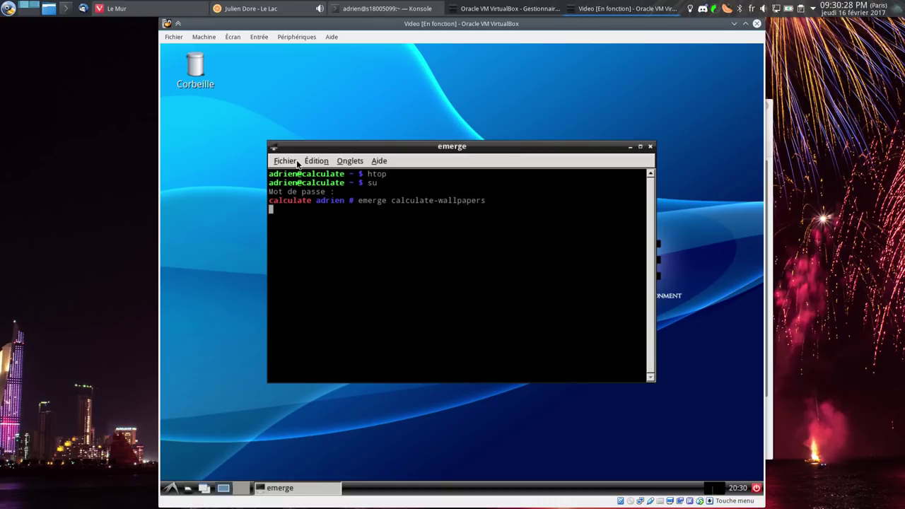
# Look up packages matching "calculate-" with eix in a second terminal tab, review the list, and close that tab
pyautogui.click(297, 161)
pyautogui.click(298, 187)
pyautogui.write('eix calculate-')
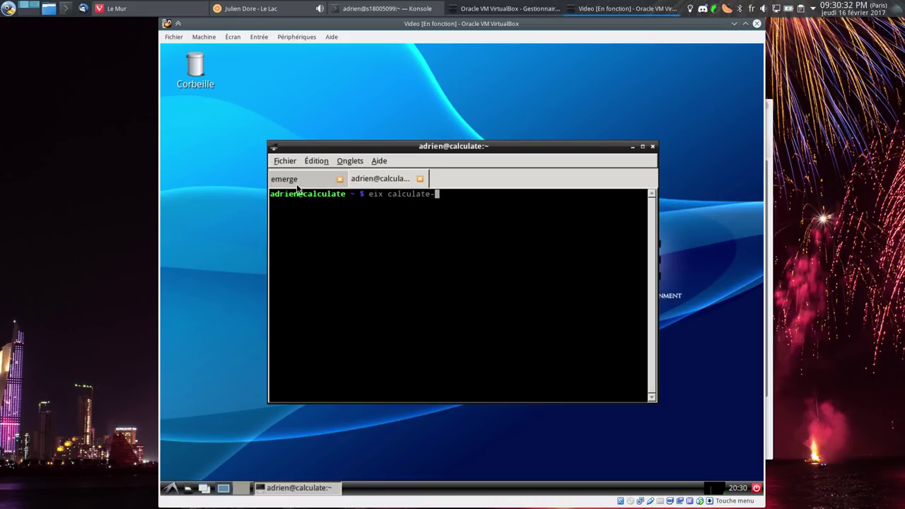
pyautogui.press('Return')
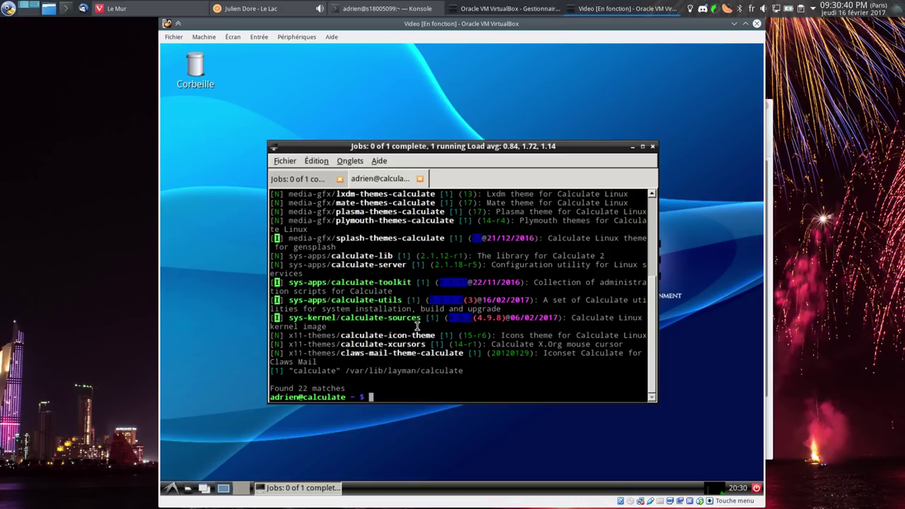
pyautogui.scroll(3, 417, 325)
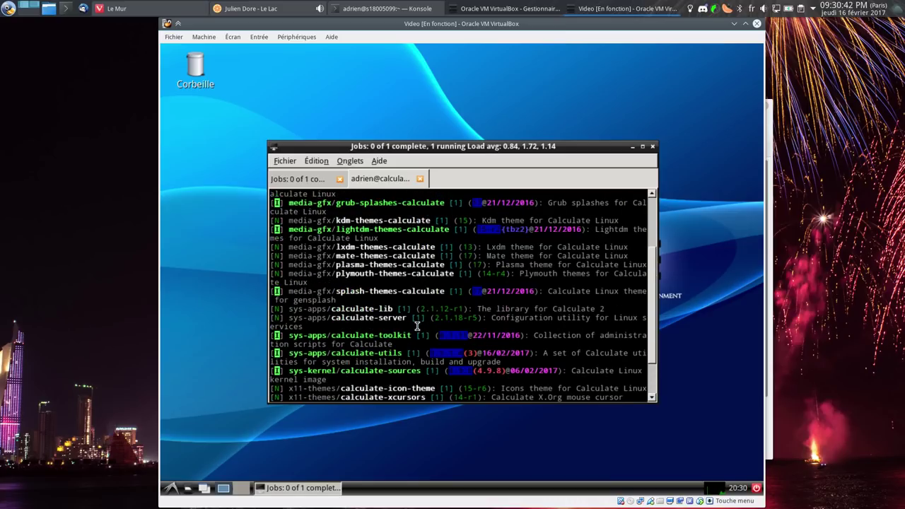
pyautogui.scroll(2, 419, 316)
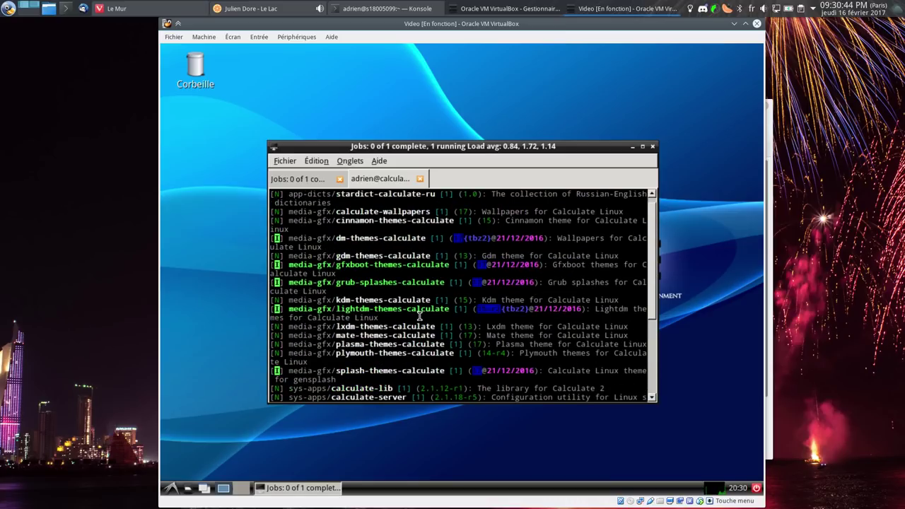
pyautogui.click(310, 181)
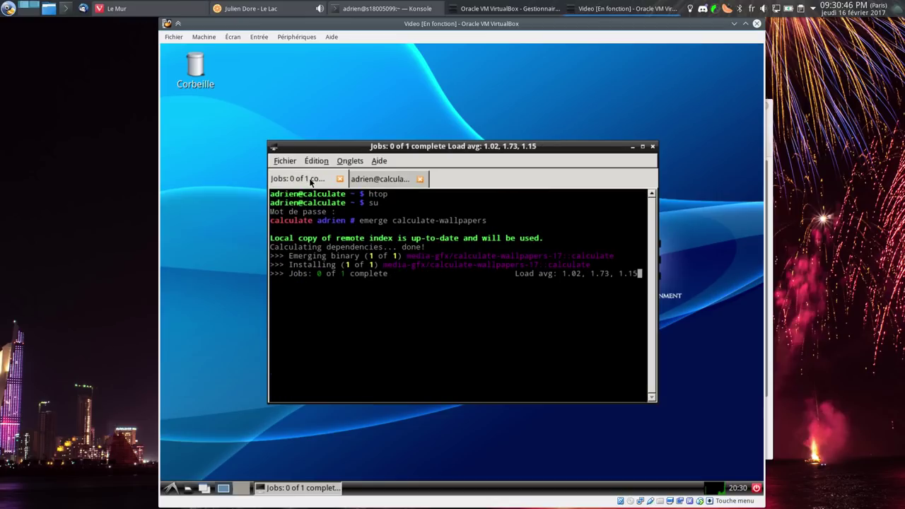
pyautogui.click(419, 179)
# Open the wallpaper image chooser from the desktop preferences and go to the /usr/share folder
pyautogui.rightClick(219, 199)
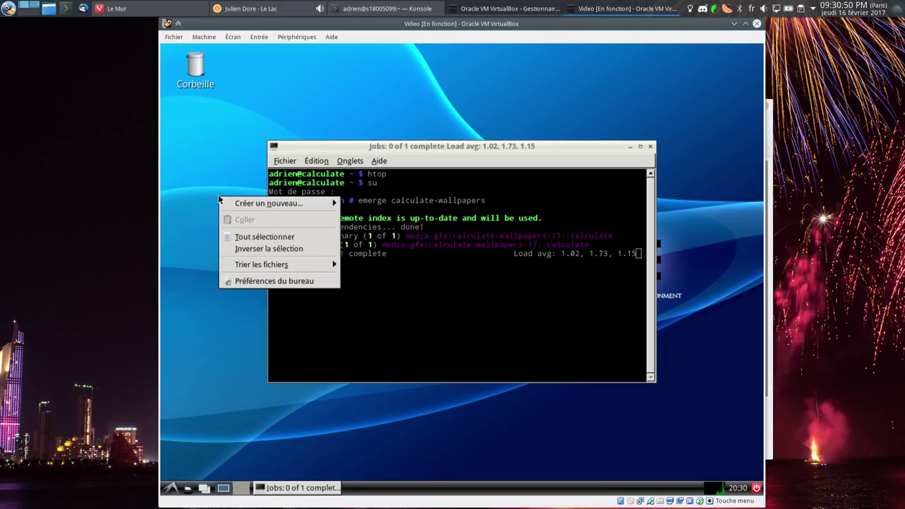
pyautogui.click(244, 280)
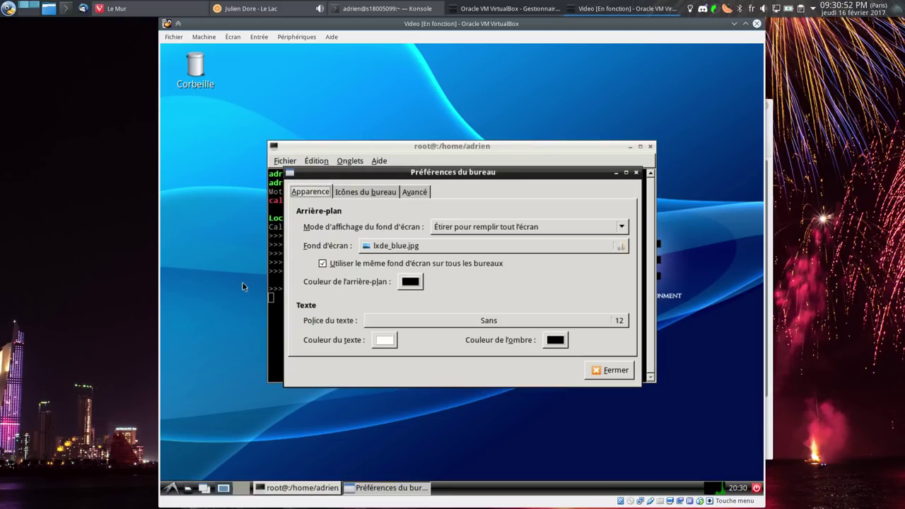
pyautogui.click(522, 246)
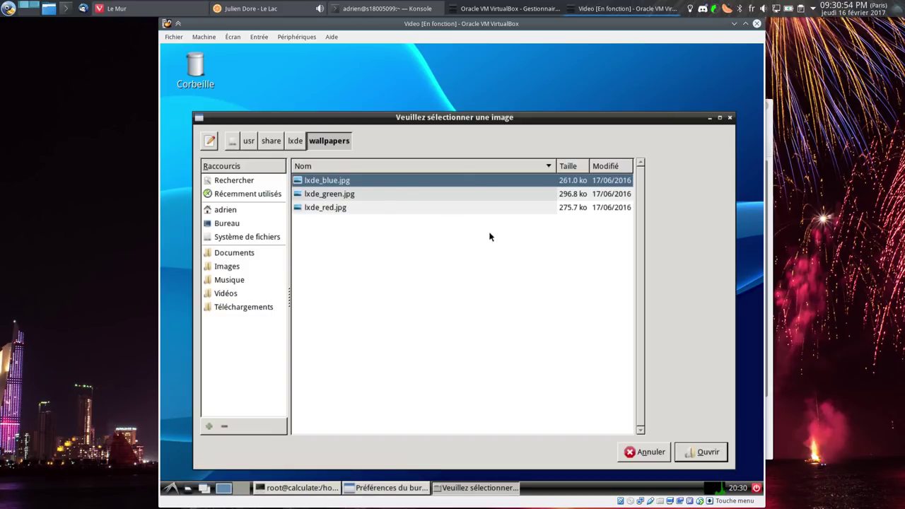
pyautogui.click(270, 141)
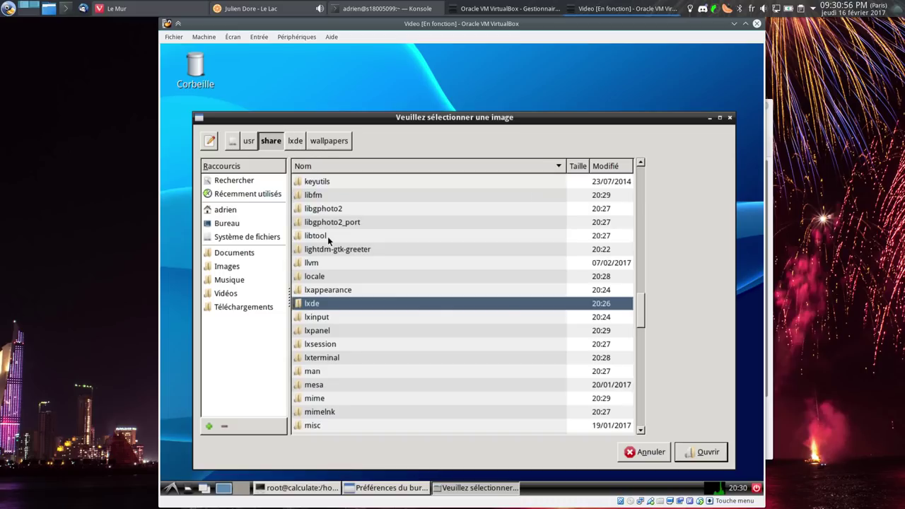
pyautogui.scroll(5, 337, 228)
pyautogui.scroll(10, 337, 226)
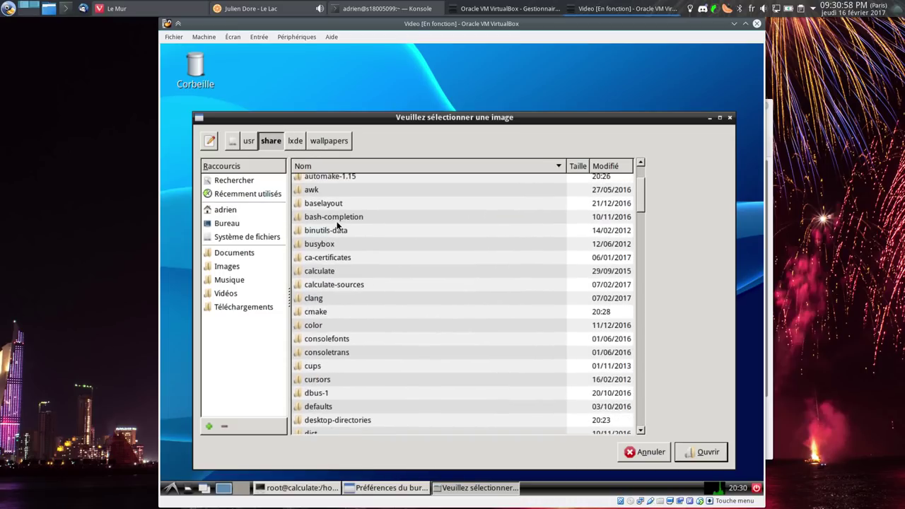
pyautogui.doubleClick(321, 271)
pyautogui.doubleClick(329, 194)
pyautogui.click(305, 145)
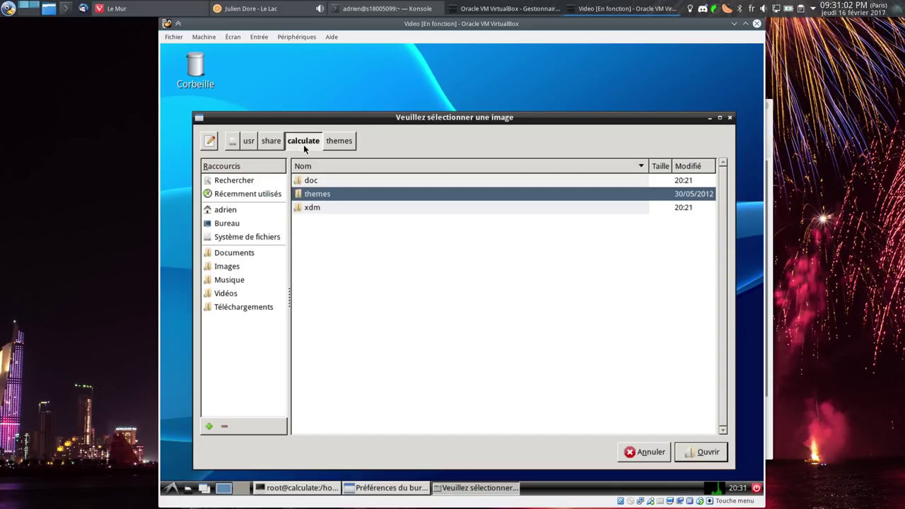
pyautogui.click(271, 141)
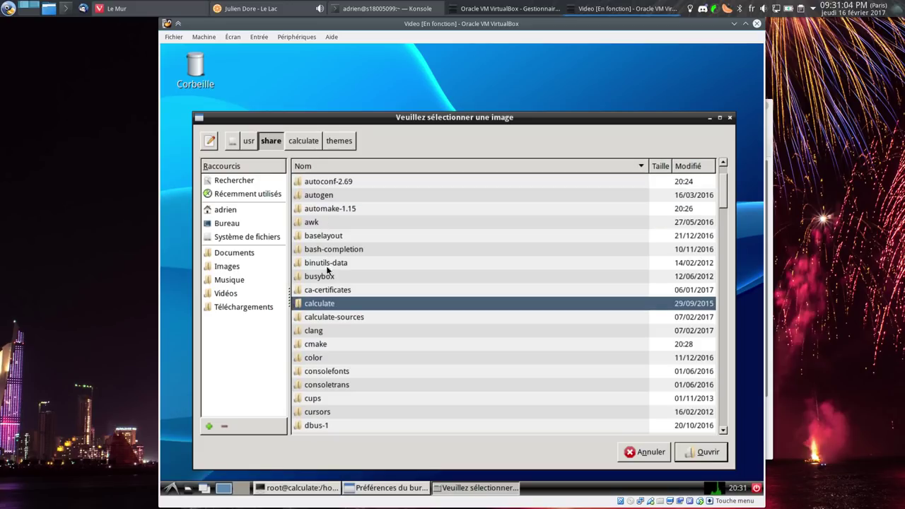
# Set /usr/share/wallpapers/Calculate_Linux/contents/images/1024x768.jpg as the wallpaper and clear the open windows off the desktop
pyautogui.scroll(-10, 339, 304)
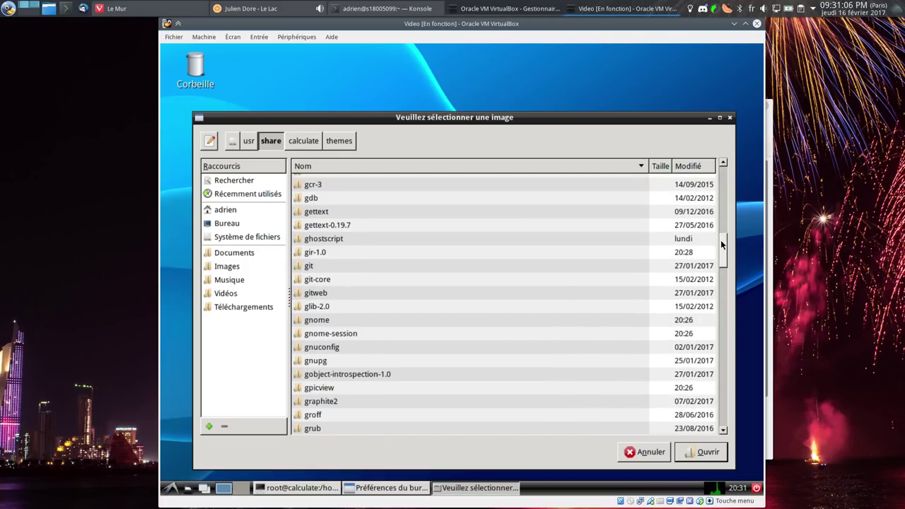
pyautogui.moveTo(722, 244); pyautogui.dragTo(719, 422)
pyautogui.doubleClick(325, 282)
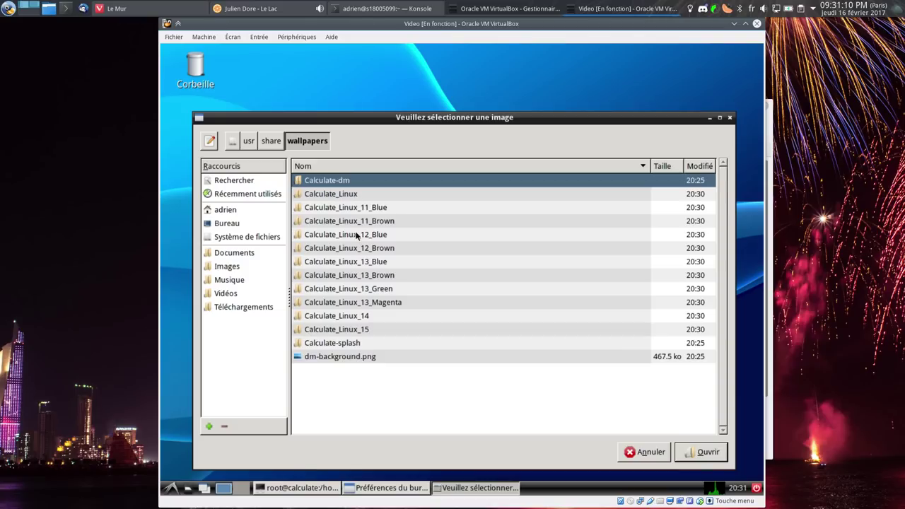
pyautogui.doubleClick(354, 193)
pyautogui.doubleClick(360, 184)
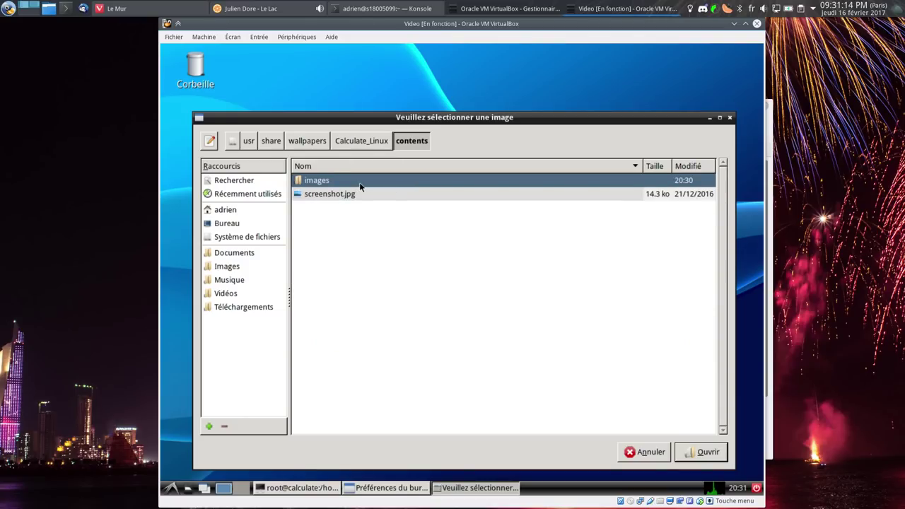
pyautogui.doubleClick(359, 181)
pyautogui.doubleClick(332, 248)
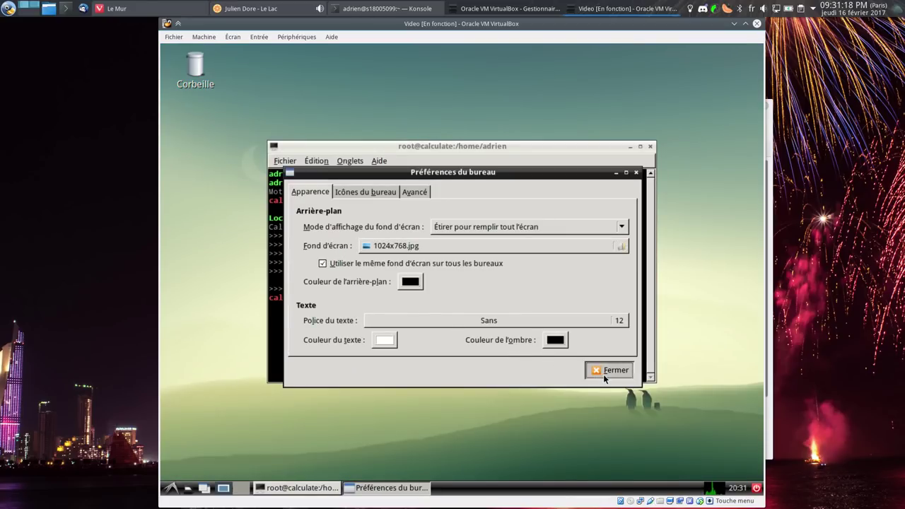
pyautogui.click(605, 374)
pyautogui.click(630, 146)
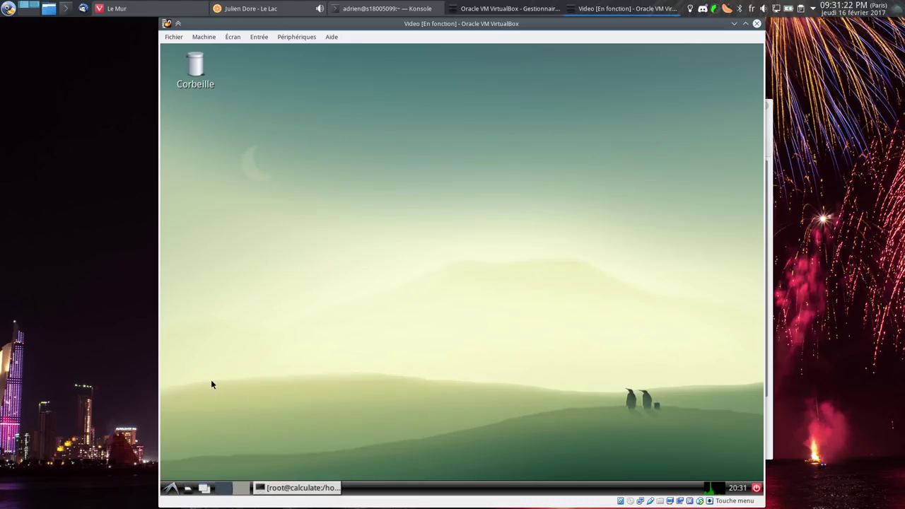
# Set the Openbox window theme to Clearlooks-3.4 and close the Openbox configuration manager
pyautogui.click(171, 488)
pyautogui.moveTo(212, 439)
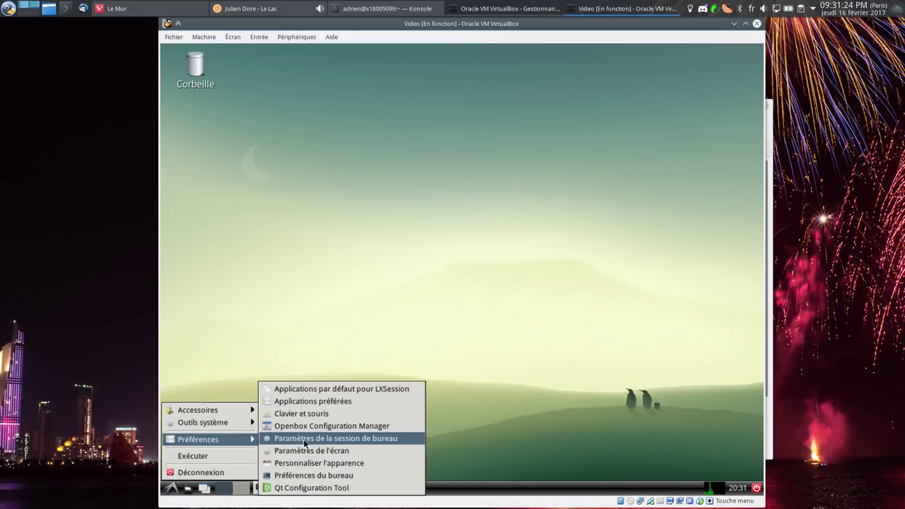
pyautogui.click(324, 425)
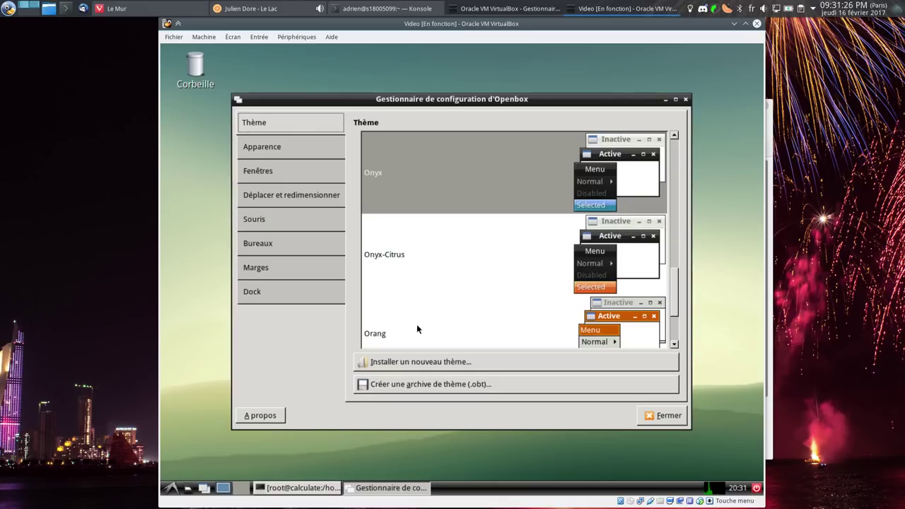
pyautogui.scroll(-1, 515, 259)
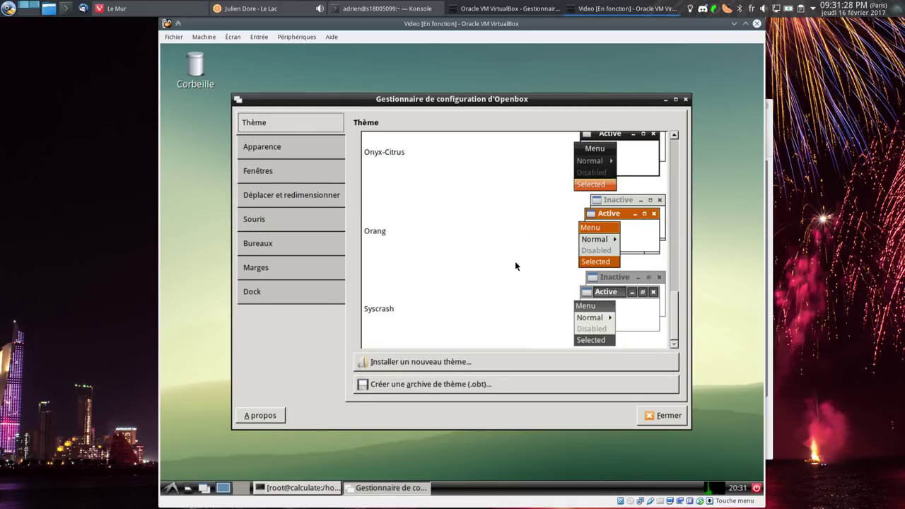
pyautogui.scroll(2, 514, 261)
pyautogui.moveTo(679, 276); pyautogui.dragTo(674, 220)
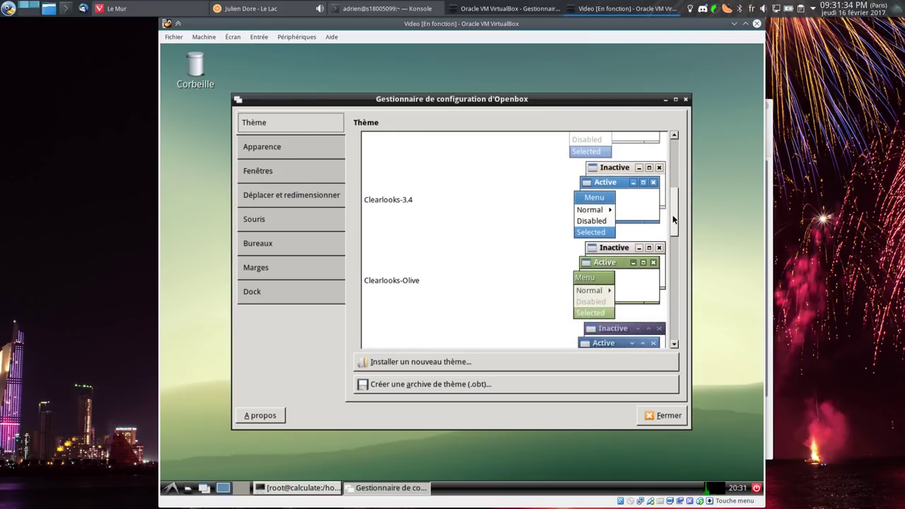
pyautogui.click(598, 207)
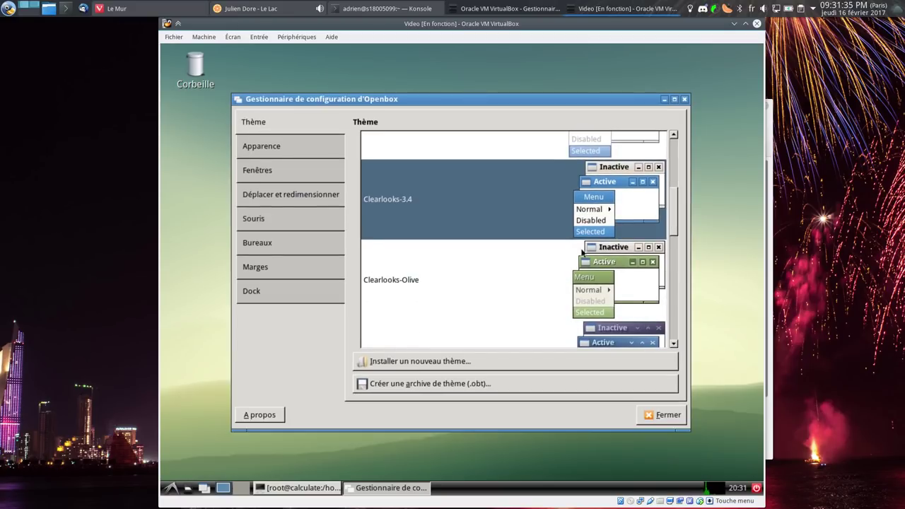
pyautogui.click(291, 150)
pyautogui.click(663, 415)
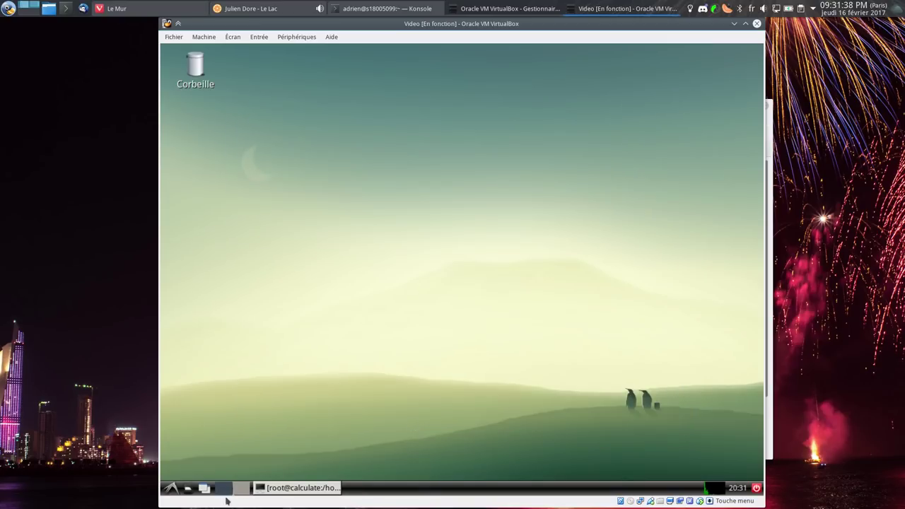
# Open the appearance customization settings, preview the Adwaita interface theme, and select the Calculate interface theme
pyautogui.click(172, 487)
pyautogui.moveTo(198, 439)
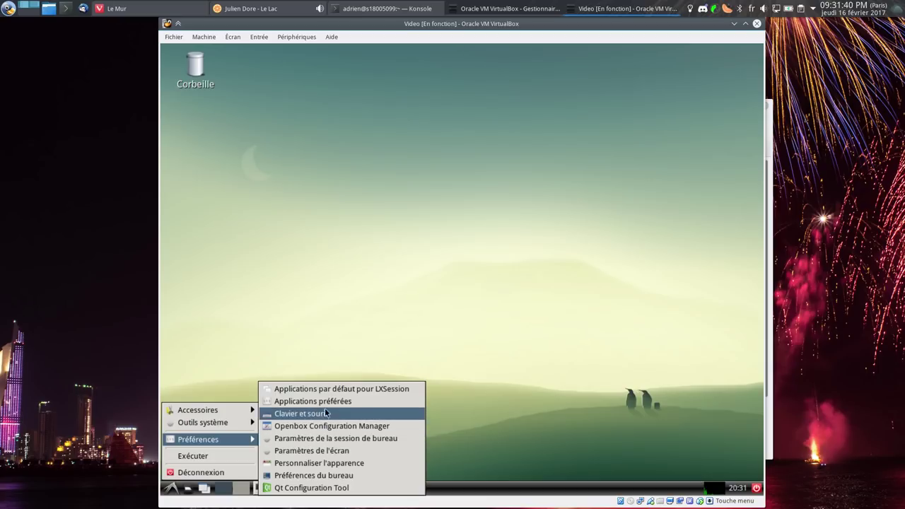
pyautogui.click(328, 462)
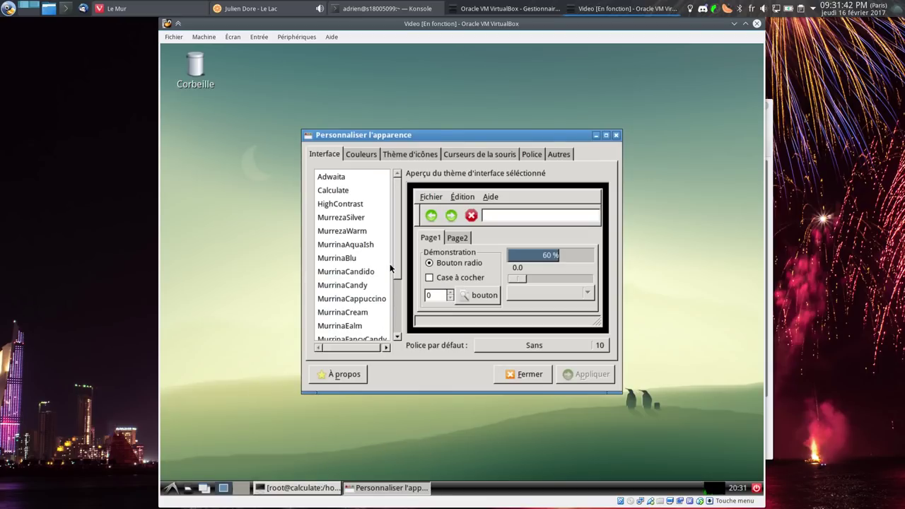
pyautogui.click(349, 188)
pyautogui.click(348, 176)
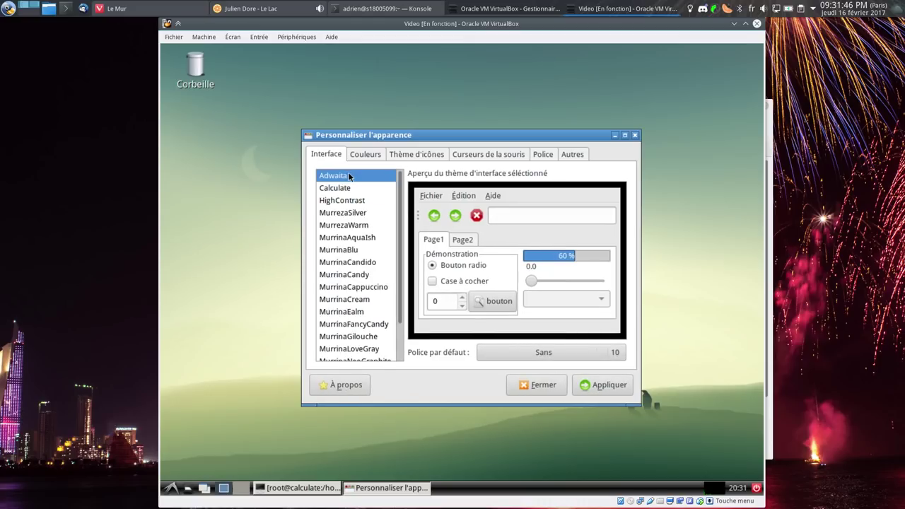
pyautogui.click(346, 191)
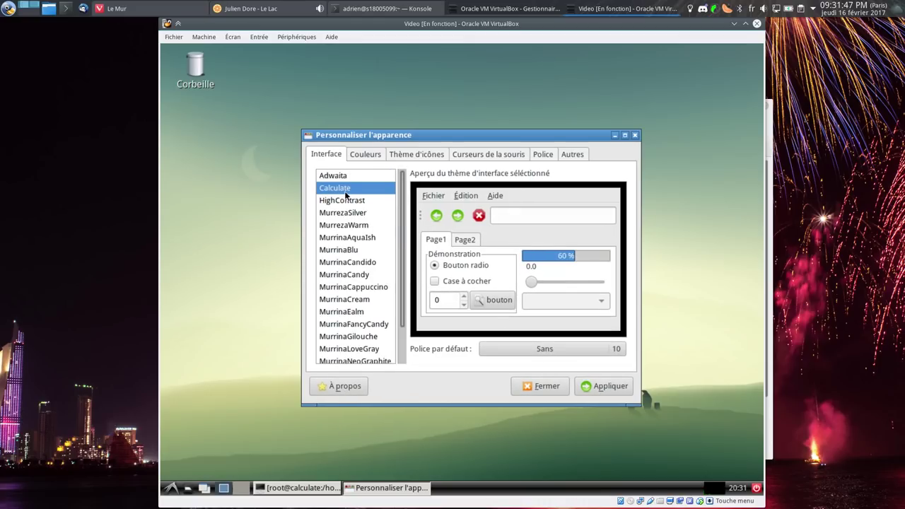
# Select the Adwaita icon theme and open the mouse cursor theme settings
pyautogui.click(370, 154)
pyautogui.click(412, 156)
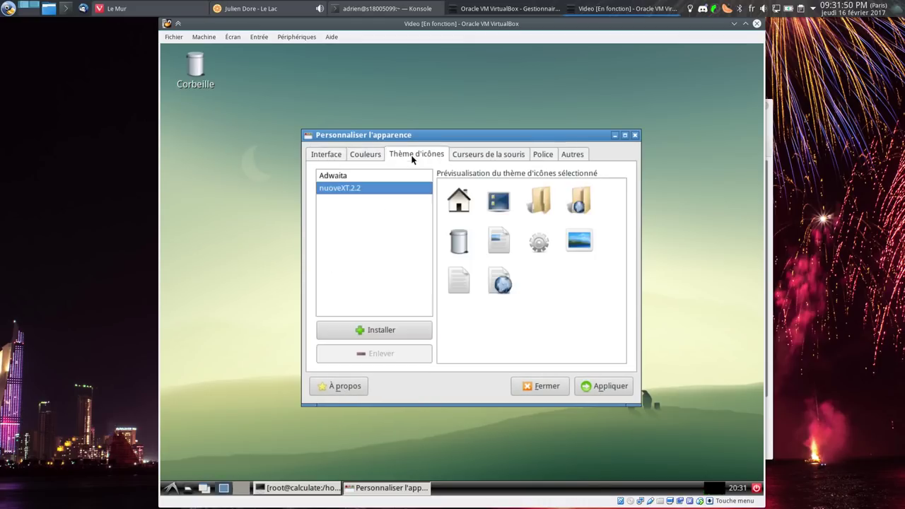
pyautogui.click(369, 176)
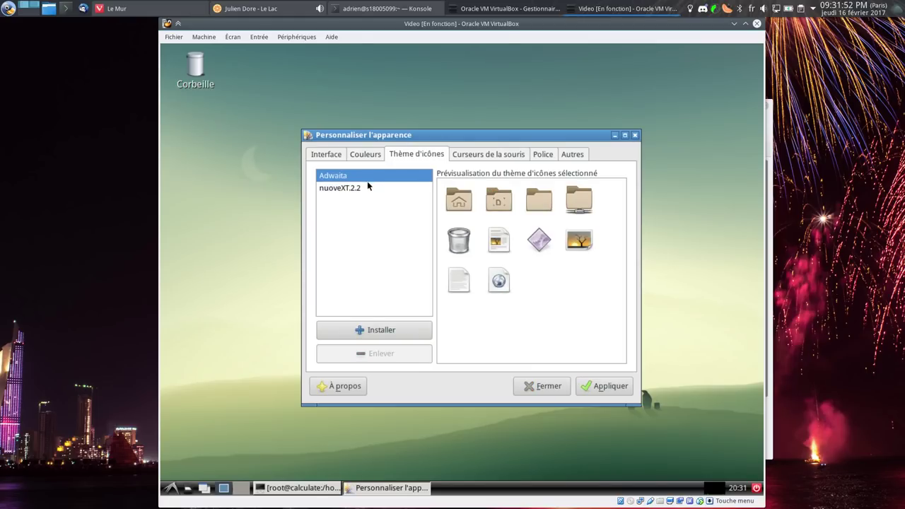
pyautogui.click(467, 156)
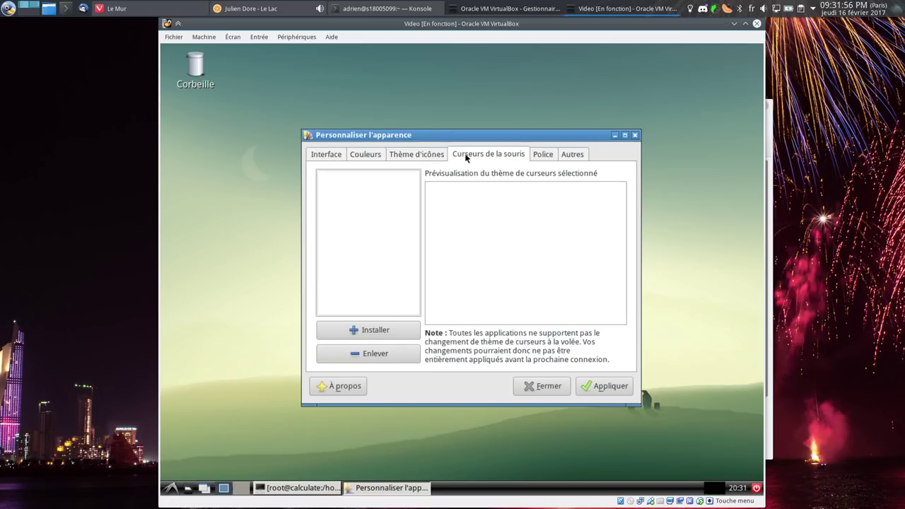
# Review the font, mouse cursor and other interface settings, and apply the pending appearance changes
pyautogui.click(542, 154)
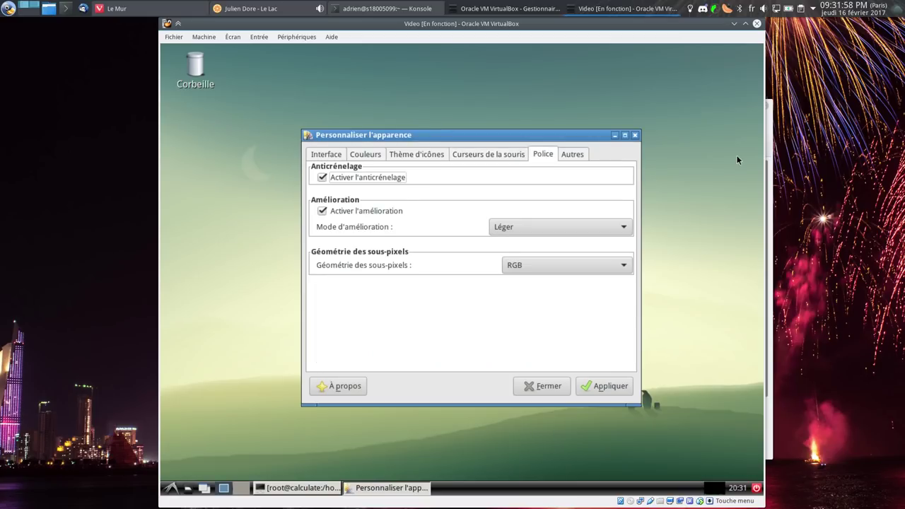
pyautogui.click(495, 154)
pyautogui.click(572, 155)
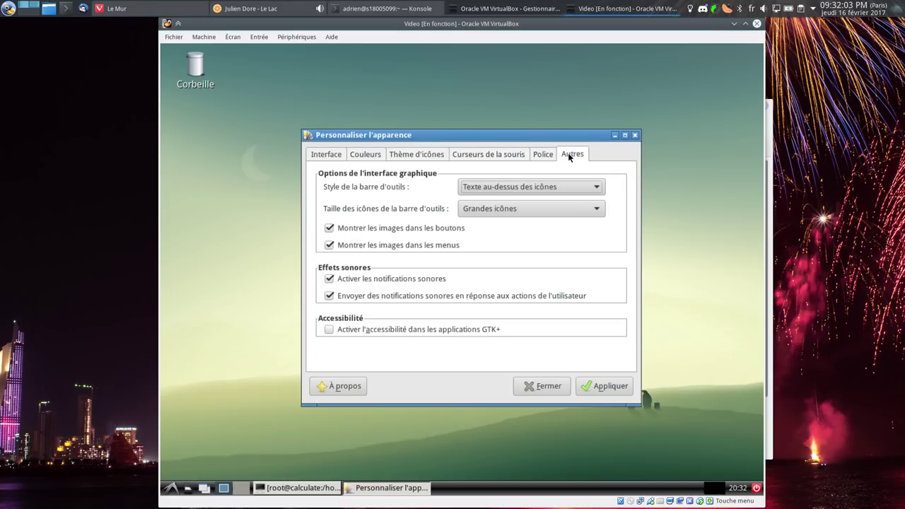
pyautogui.click(593, 385)
# Bring the terminal forward, set the desktop panel's background to the system theme, and close the panel preferences
pyautogui.click(291, 488)
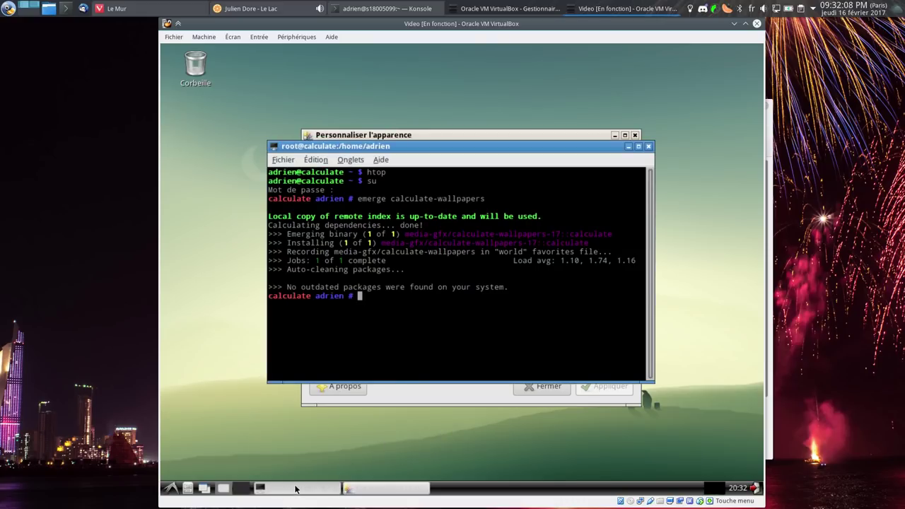
pyautogui.rightClick(469, 492)
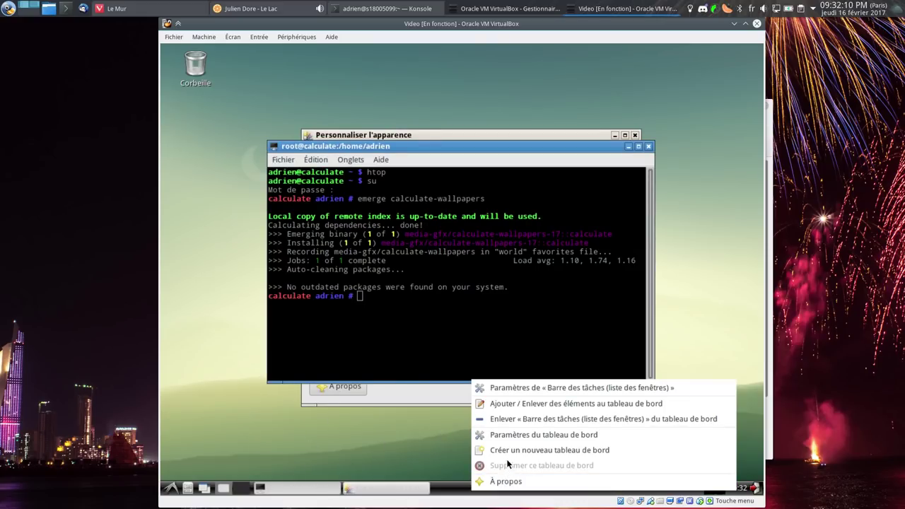
pyautogui.click(512, 436)
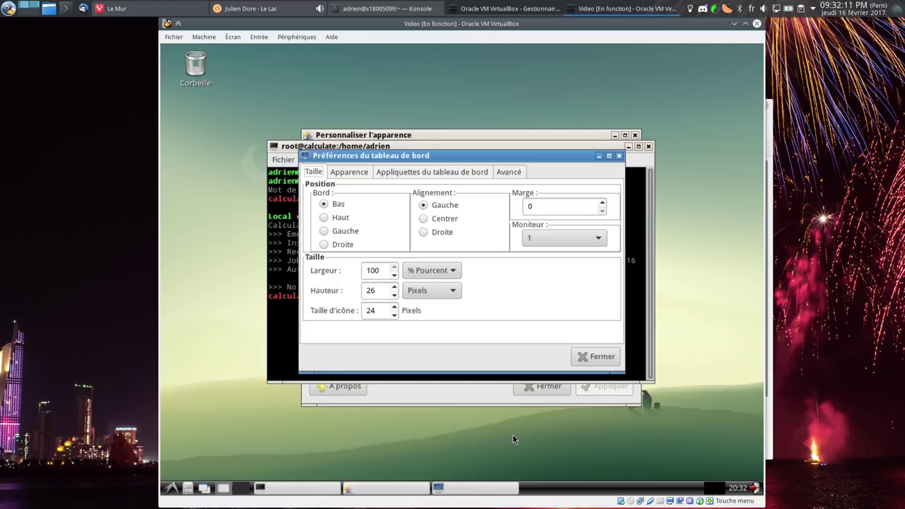
pyautogui.click(359, 172)
pyautogui.click(357, 200)
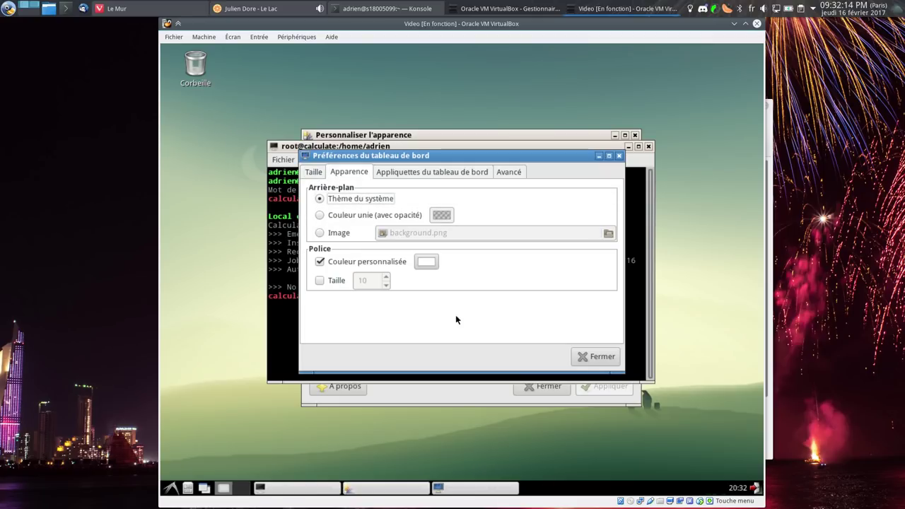
pyautogui.click(594, 357)
# Return to the appearance customization window and apply the Adwaita interface theme
pyautogui.click(463, 403)
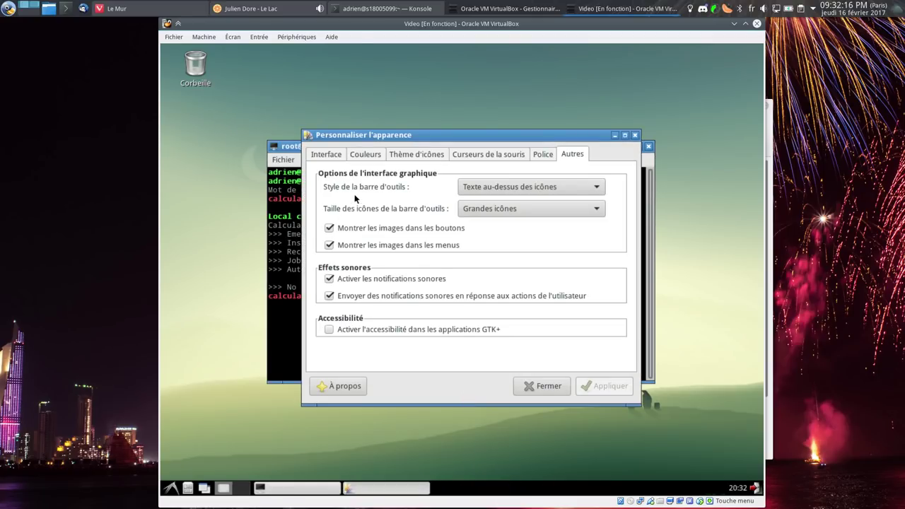
pyautogui.click(331, 157)
pyautogui.click(352, 176)
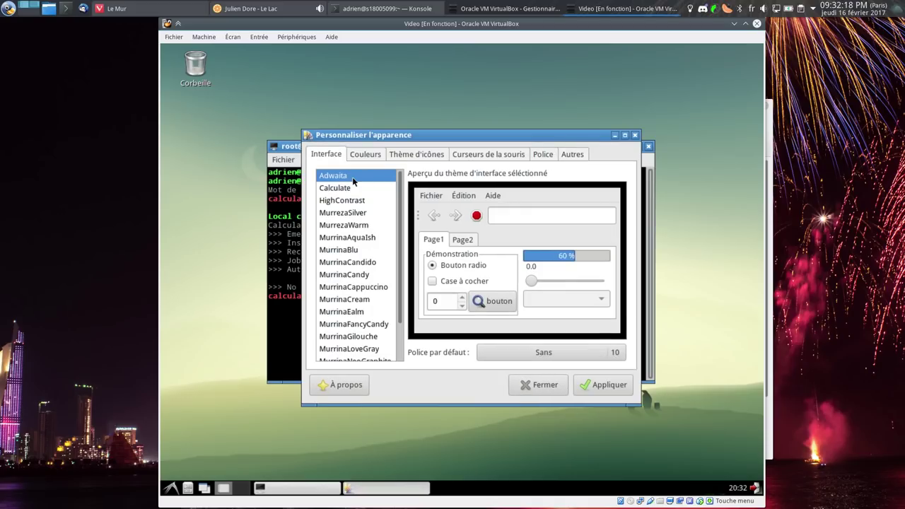
pyautogui.click(594, 388)
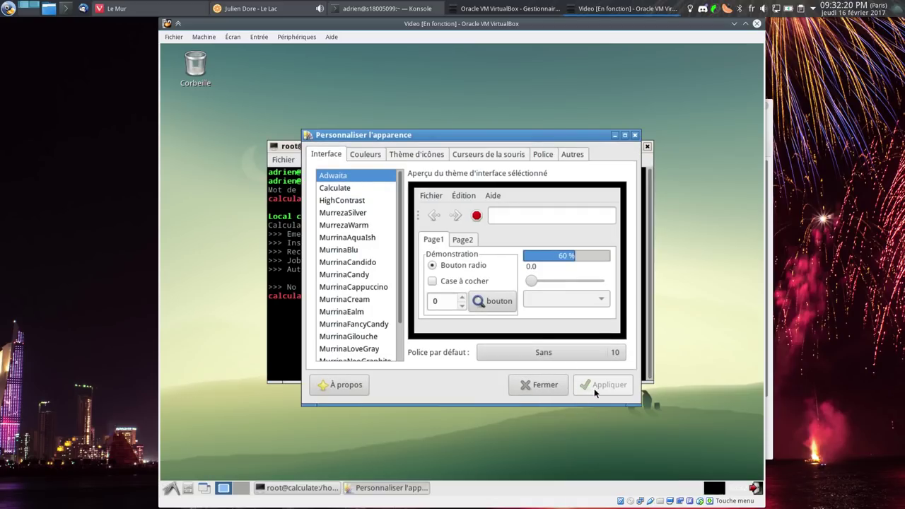
# Preview several interface themes, including MurrezaWarm and MurrinaFancyCandy, and apply MurrinaVerdeOlivo
pyautogui.click(357, 227)
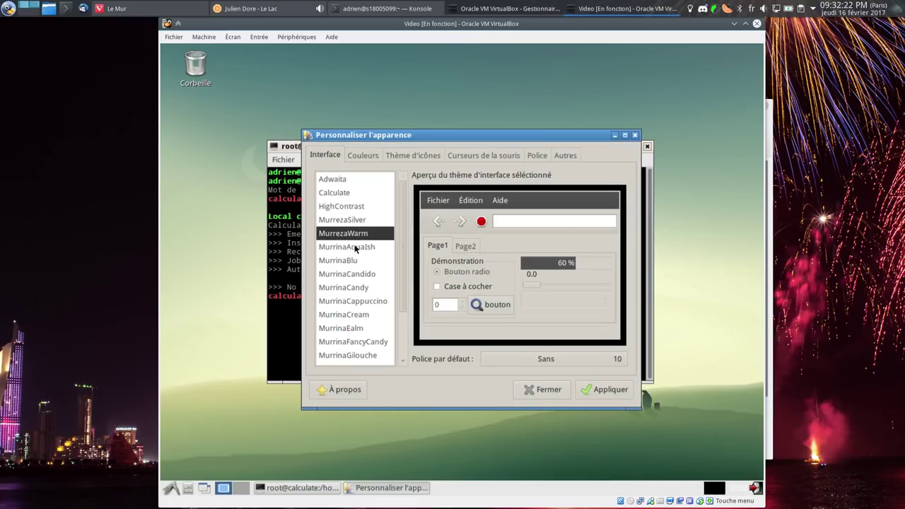
pyautogui.click(356, 272)
pyautogui.click(357, 296)
pyautogui.click(359, 337)
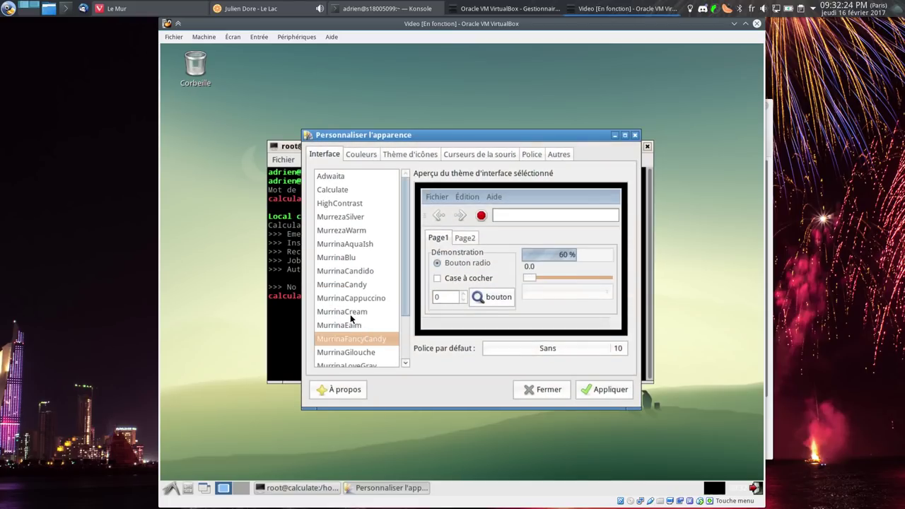
pyautogui.click(350, 314)
pyautogui.scroll(-1, 350, 325)
pyautogui.click(348, 339)
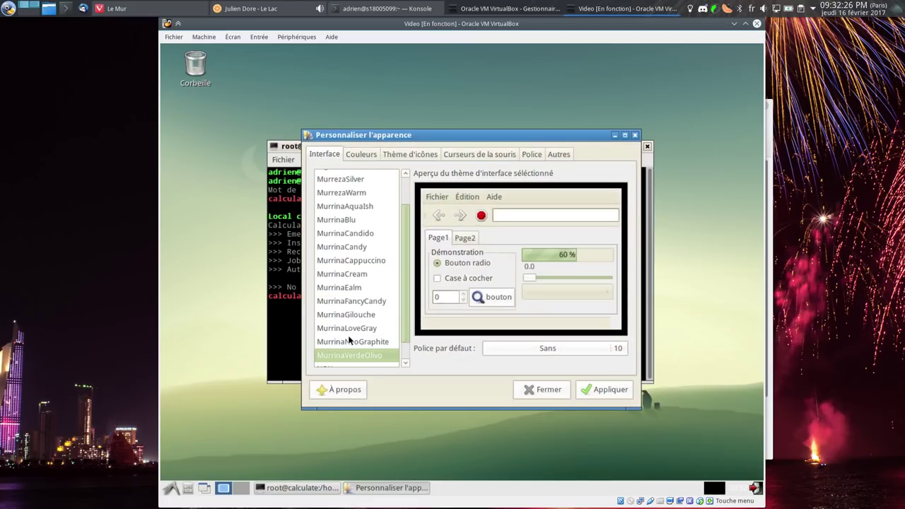
pyautogui.click(603, 390)
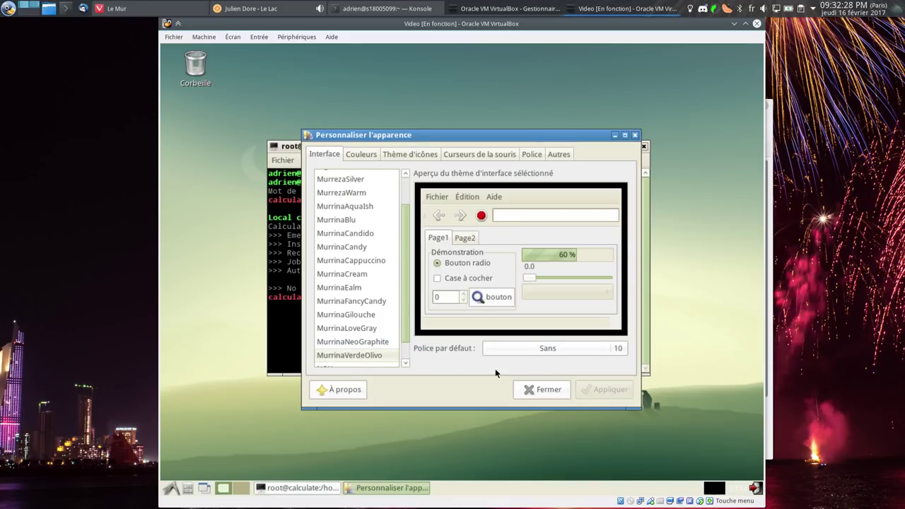
# Preview the NOX, MurrezaWarm, MurrezaSilver and MurrinaBlu interface themes
pyautogui.scroll(-1, 355, 323)
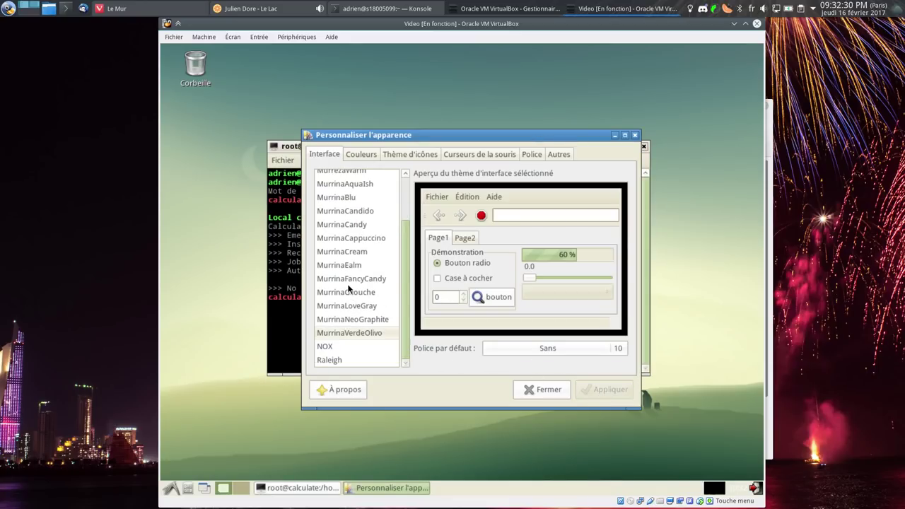
pyautogui.click(333, 346)
pyautogui.scroll(3, 348, 294)
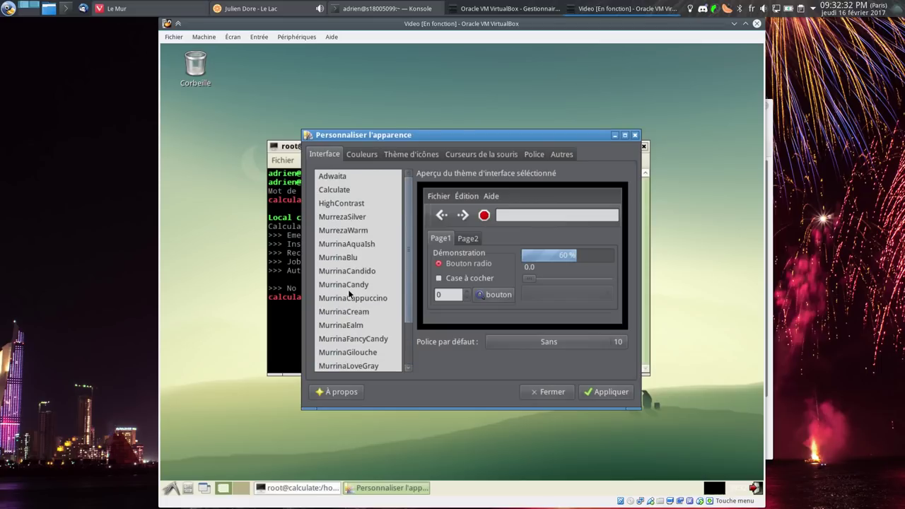
pyautogui.click(347, 230)
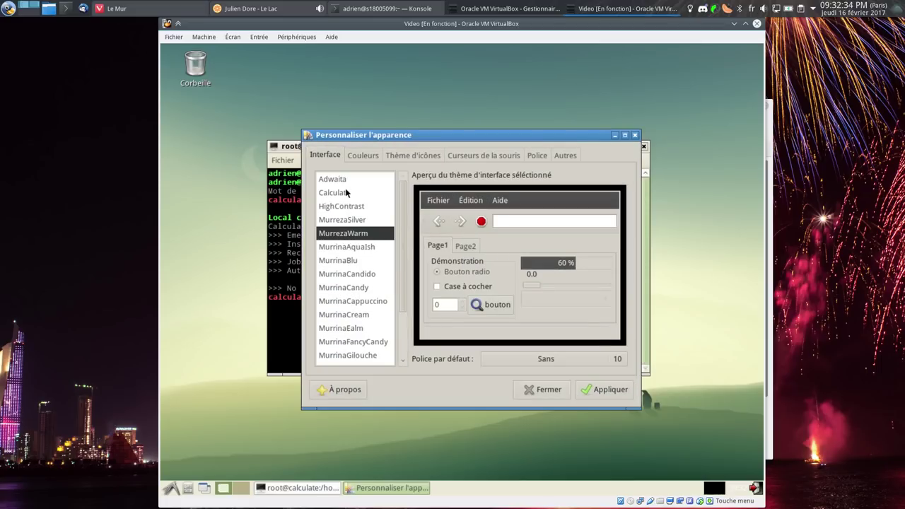
pyautogui.click(345, 221)
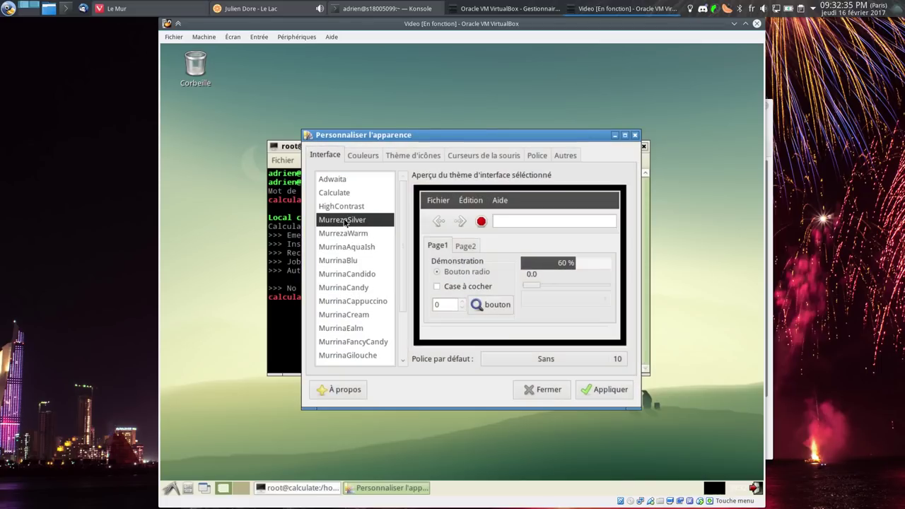
pyautogui.click(347, 260)
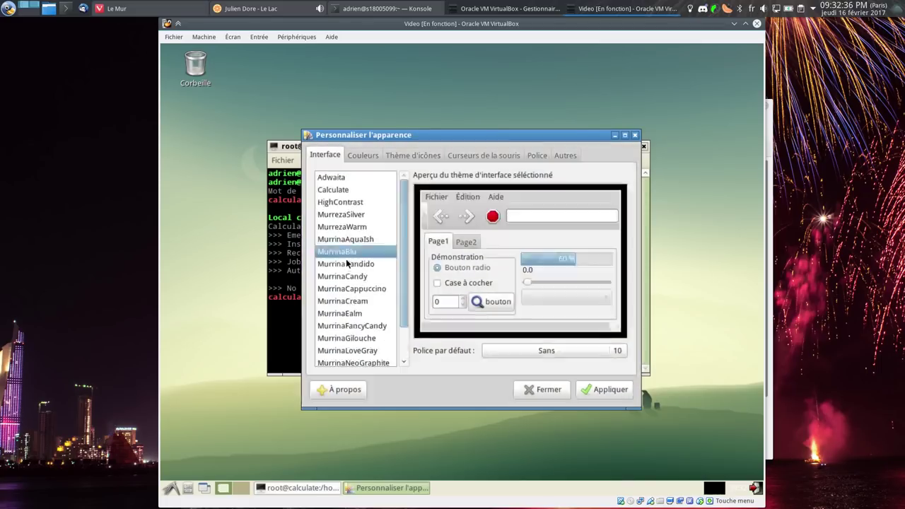
# Switch the interface theme back to Adwaita, apply it, and close the appearance customization window
pyautogui.click(343, 180)
pyautogui.click(611, 390)
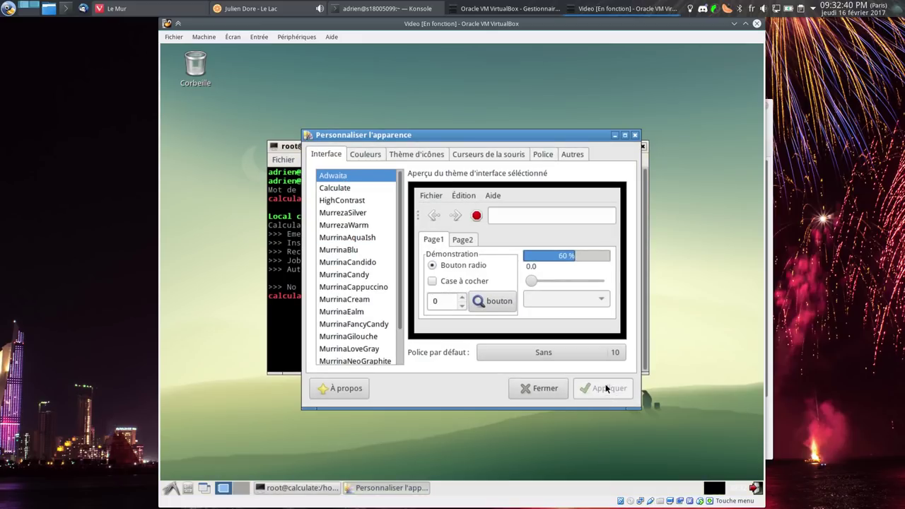
pyautogui.click(544, 388)
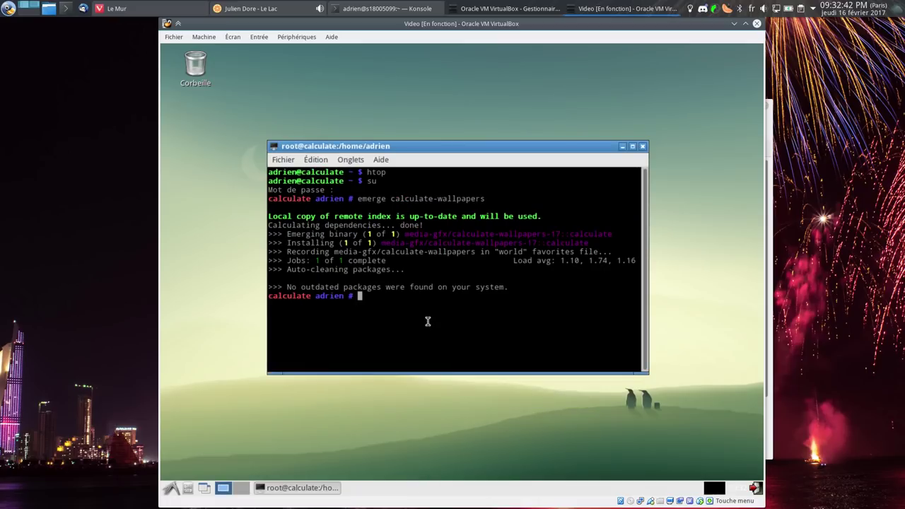
# Search the package repository with "eix -c cursor" and rerun the search in the maximized terminal
pyautogui.write('eix -c cursor')
pyautogui.press('Return')
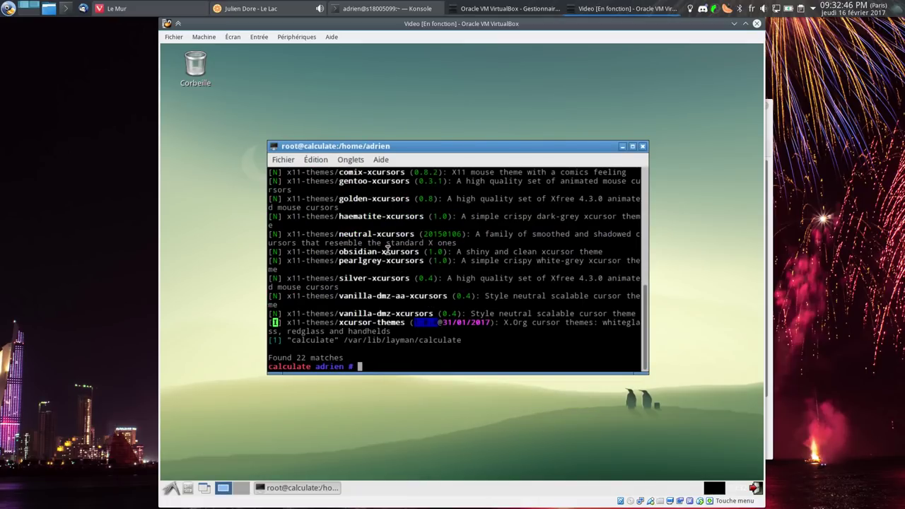
pyautogui.click(632, 145)
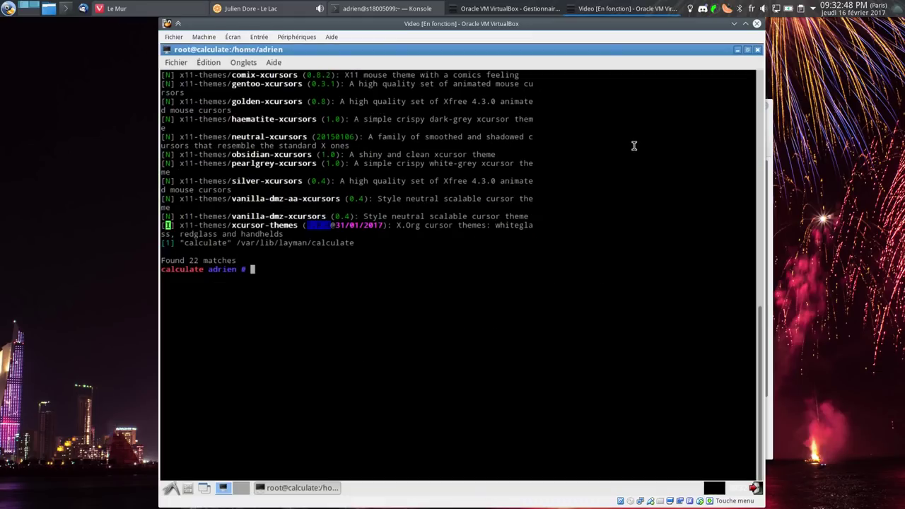
pyautogui.press('Up')
pyautogui.press('Return')
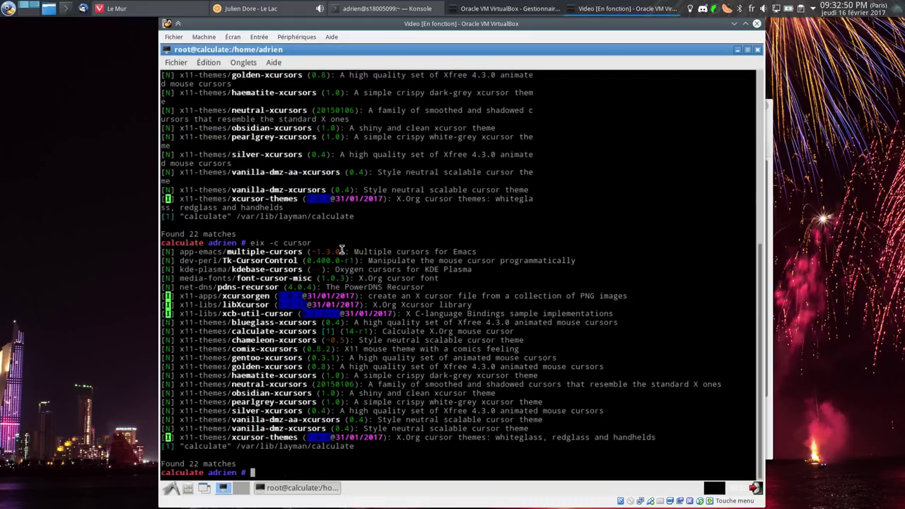
# Copy the package names x11-themes/calculate-xcursors, x11-themes/gentoo-xcursors and x11-themes/blueglass-xcursors from the search results onto the command line
pyautogui.doubleClick(274, 331)
pyautogui.middleClick(485, 269)
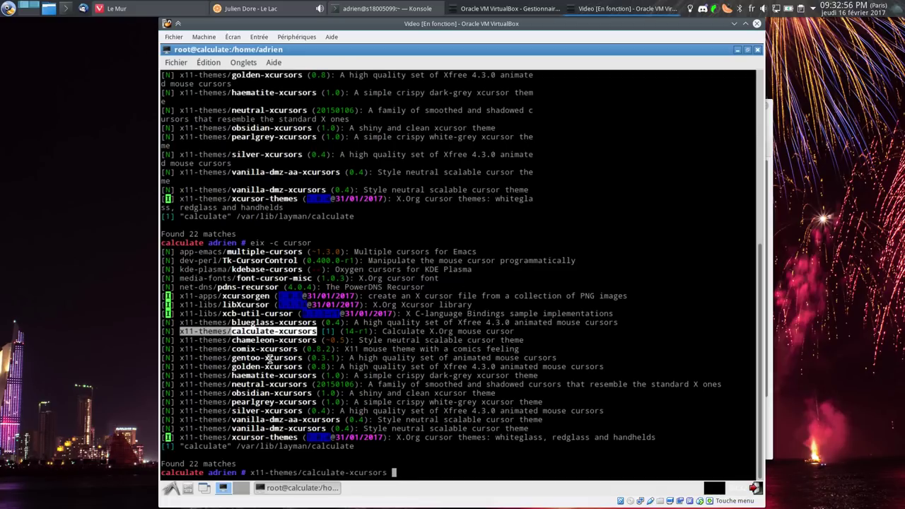
pyautogui.doubleClick(269, 358)
pyautogui.middleClick(418, 324)
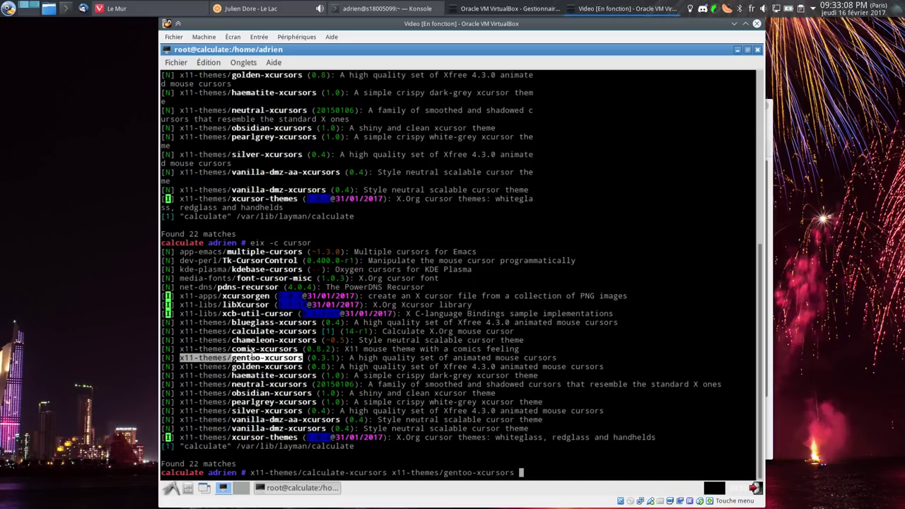
pyautogui.doubleClick(256, 323)
pyautogui.middleClick(442, 299)
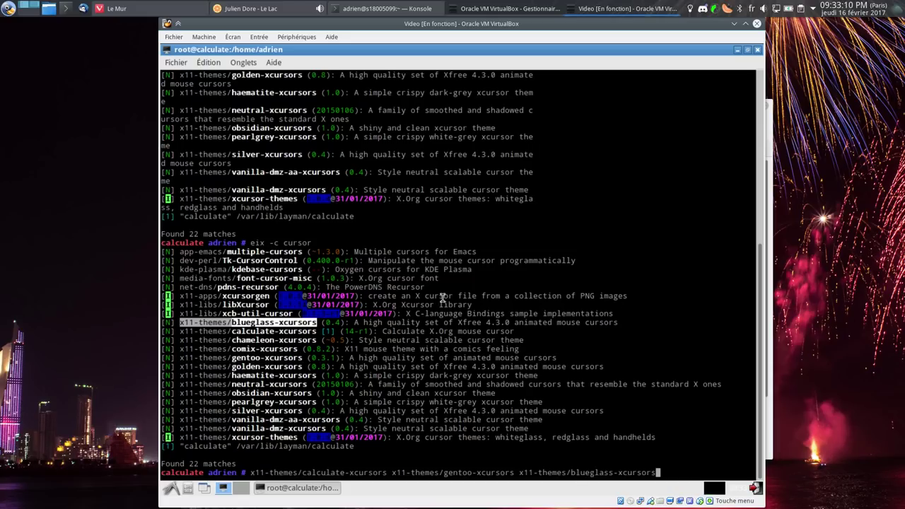
# Prefix the package list with "emerge -a", run the command, and answer yes to install the three cursor themes
pyautogui.press('Home')
pyautogui.write('emerge -q')
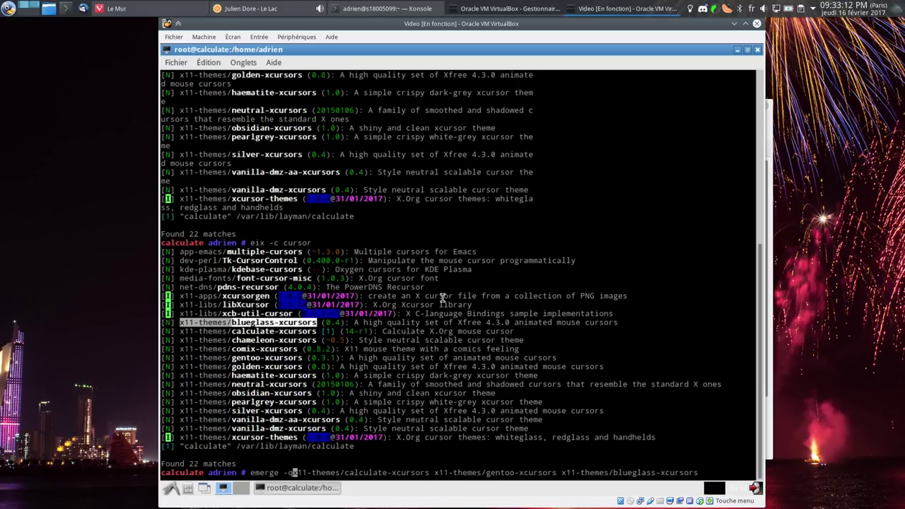
pyautogui.press('Return')
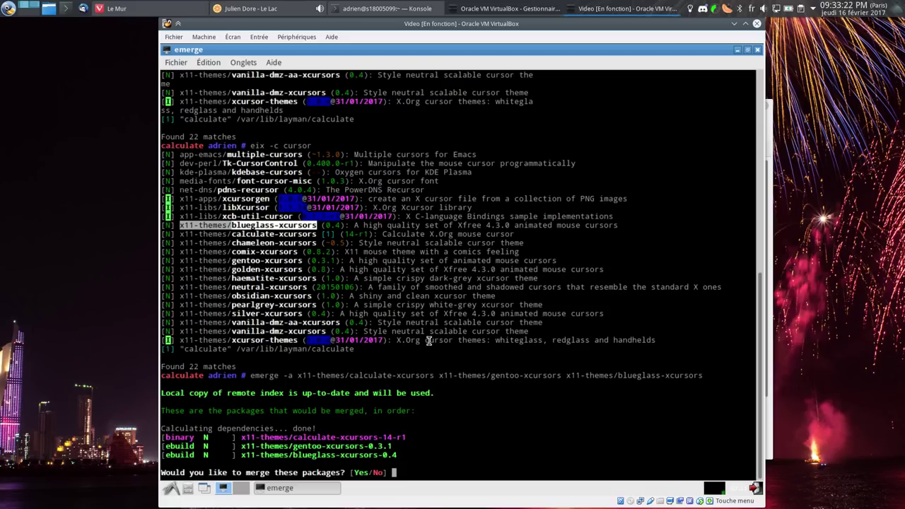
pyautogui.write('es')
pyautogui.press('Return')
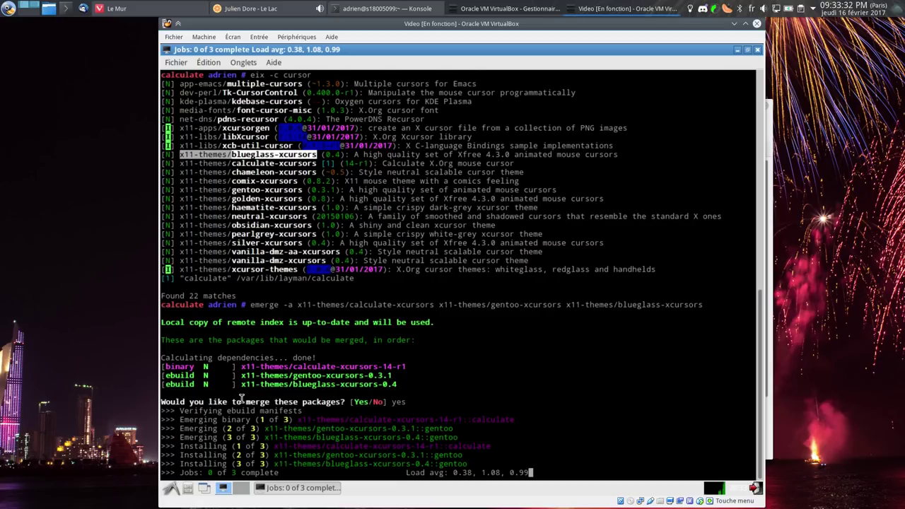
# Browse the network location smb://10.21.21.100/ in the PCManFM file manager and close its window
pyautogui.click(170, 489)
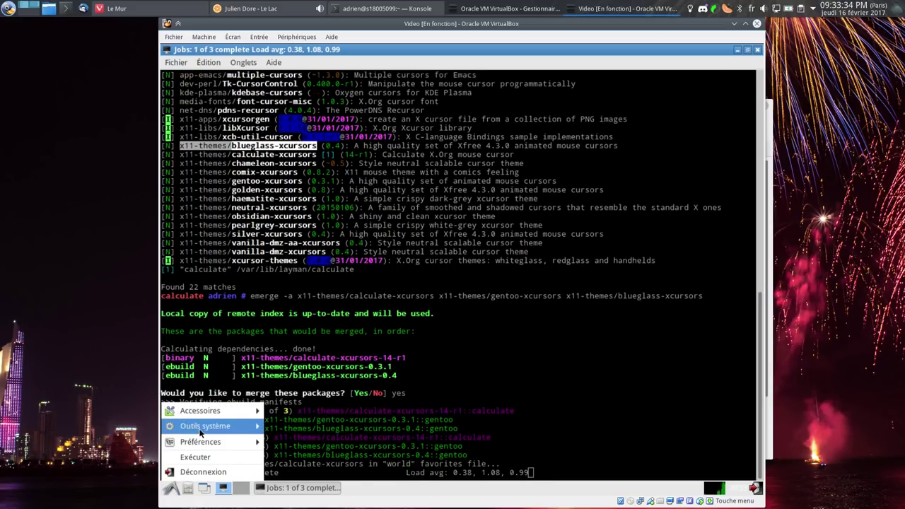
pyautogui.moveTo(207, 428)
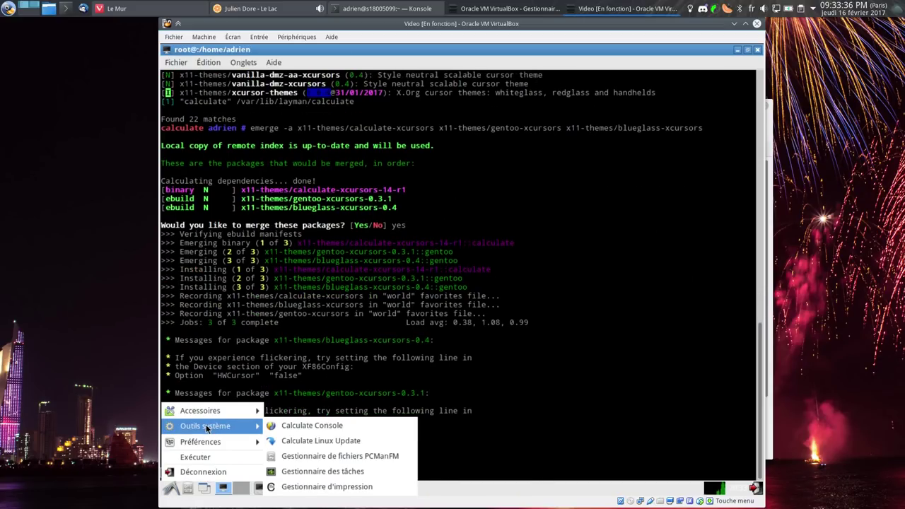
pyautogui.click(353, 455)
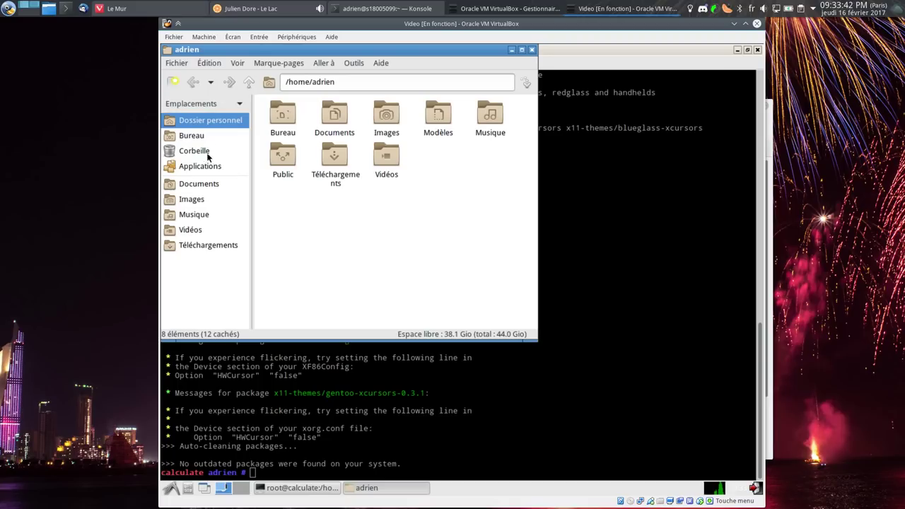
pyautogui.click(337, 84)
pyautogui.write('sm')
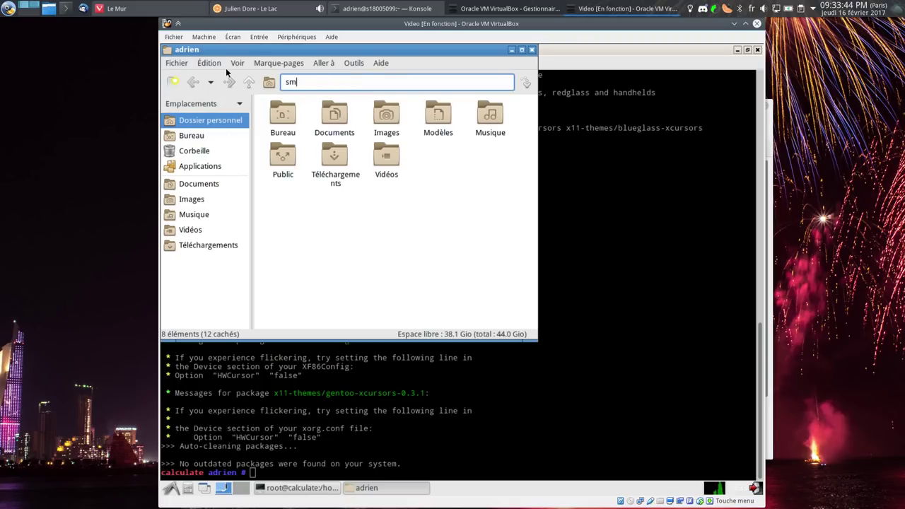
pyautogui.write('b://10.21.21.100/')
pyautogui.press('Return')
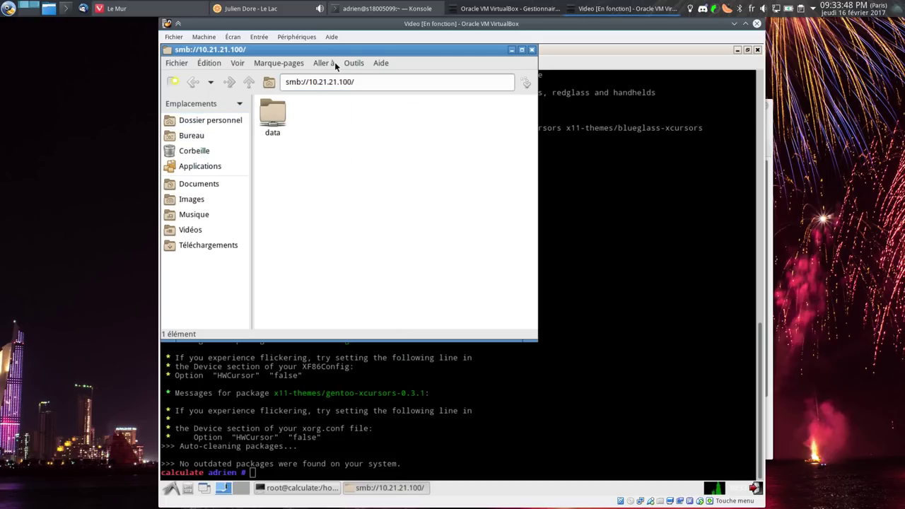
pyautogui.click(532, 50)
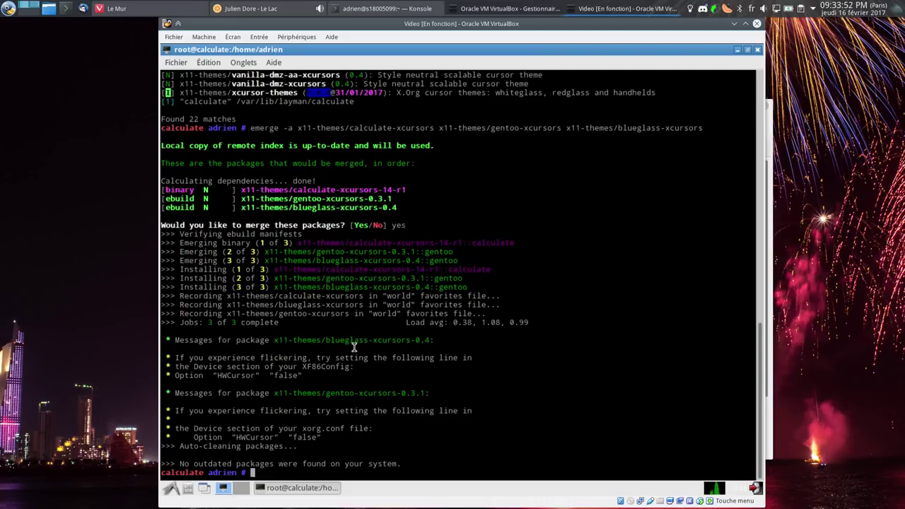
# Enter the command "emerge libreoffice firefox thunderbird clementine smplayer galculator mousepad" at the root prompt without running it
pyautogui.write('emerge libreoffice ')
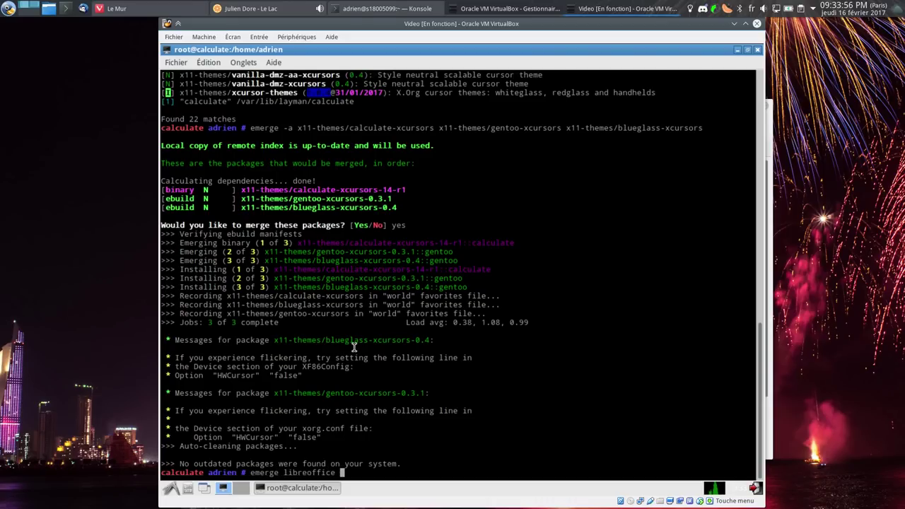
pyautogui.write('firefox thunderbird ')
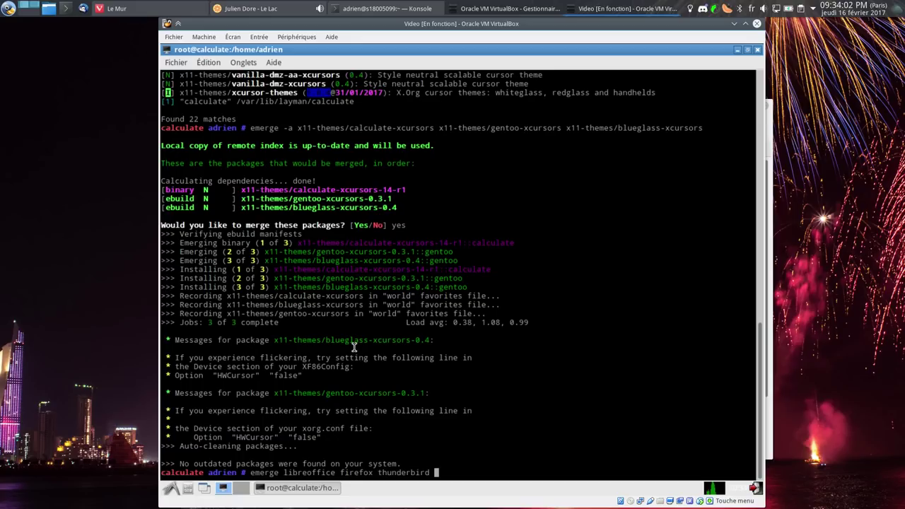
pyautogui.write('clementine smplayer')
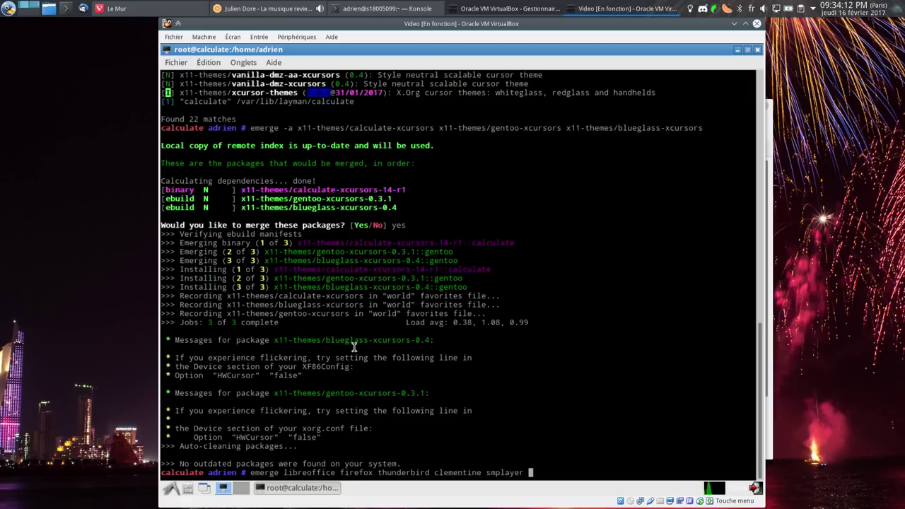
pyautogui.moveTo(304, 498)
pyautogui.write('galculator')
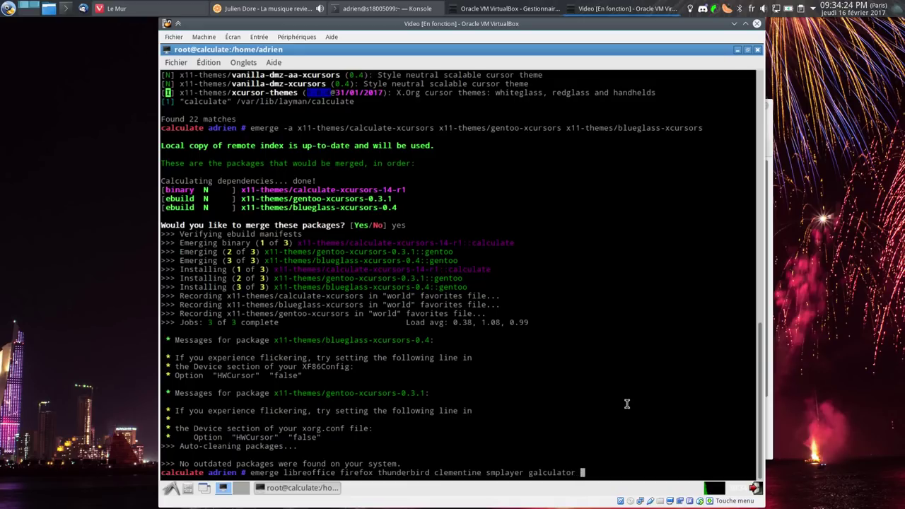
pyautogui.write(' mousepad')
# Insert the -a option right after emerge in the command and run it
pyautogui.press('Home')
pyautogui.press('Right')
pyautogui.press('Right')
pyautogui.press('Right')
pyautogui.press('Right')
pyautogui.press('Right')
pyautogui.press('Right')
pyautogui.press('Right')
pyautogui.write('-a')
pyautogui.press('Return')
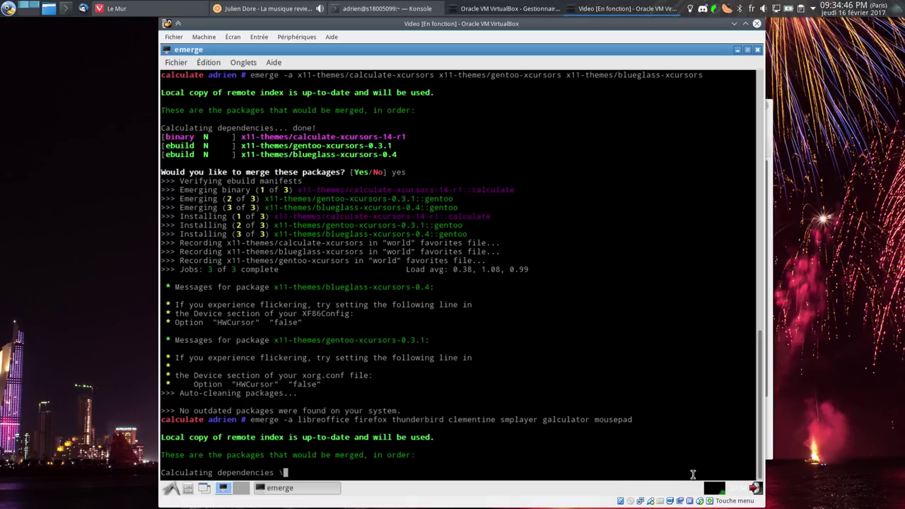
# View the settings of the panel's digital clock and close them without changes
pyautogui.rightClick(733, 489)
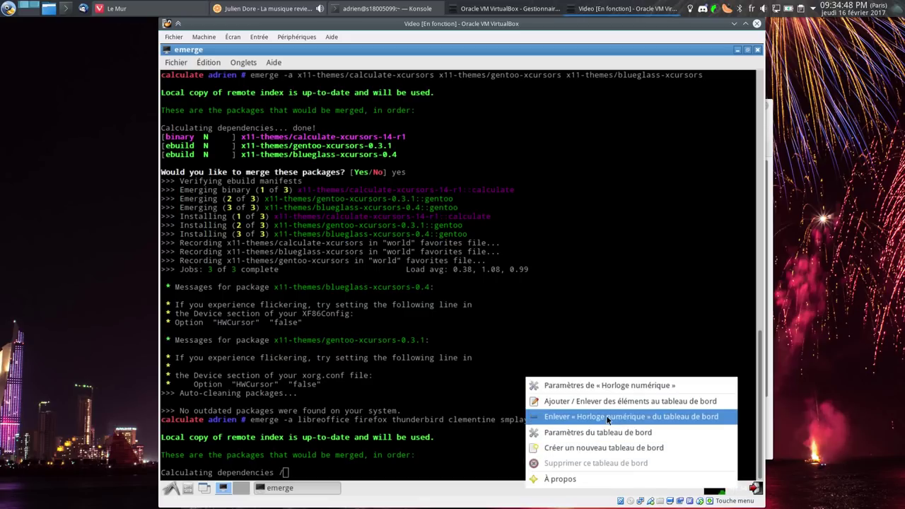
pyautogui.click(605, 385)
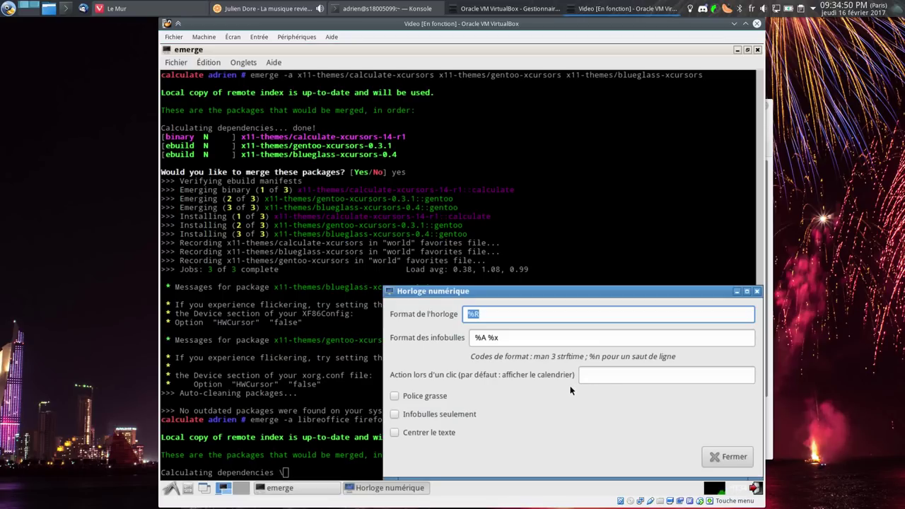
pyautogui.click(718, 456)
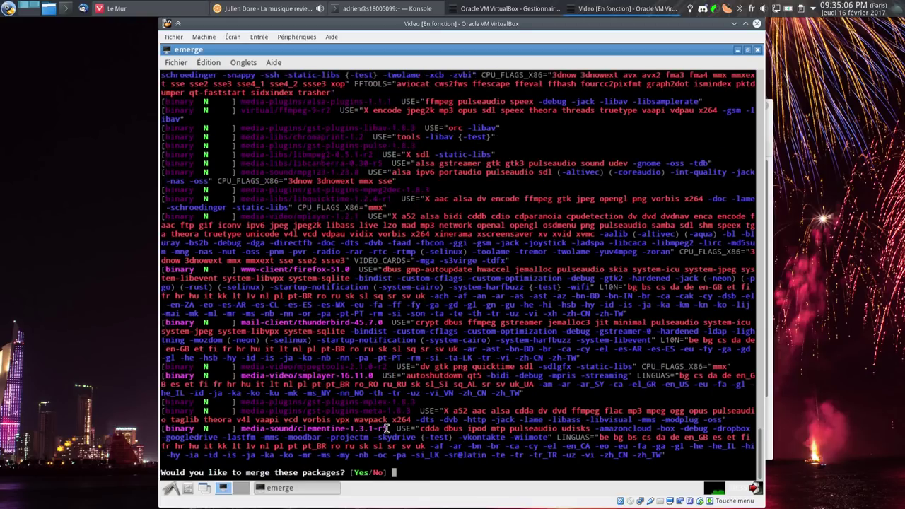
# Review the list of packages to merge and answer y to start the installation
pyautogui.scroll(20, 386, 428)
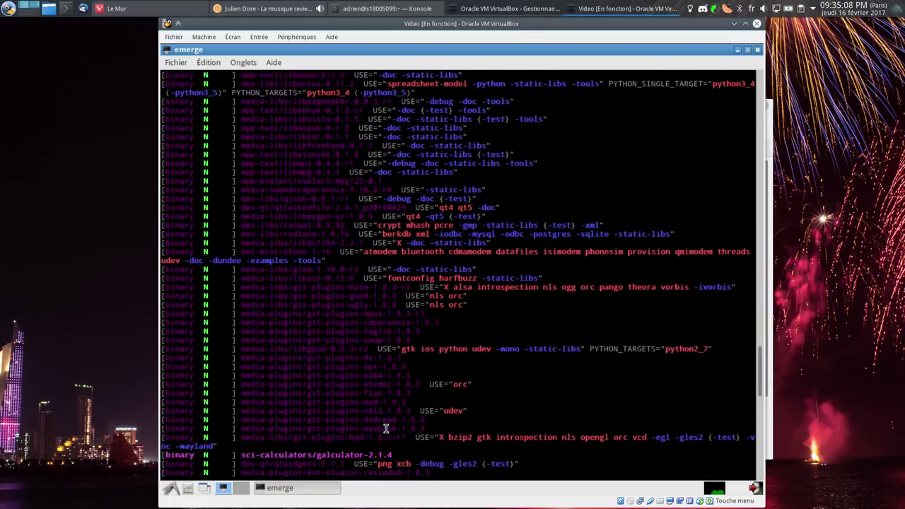
pyautogui.scroll(20, 386, 429)
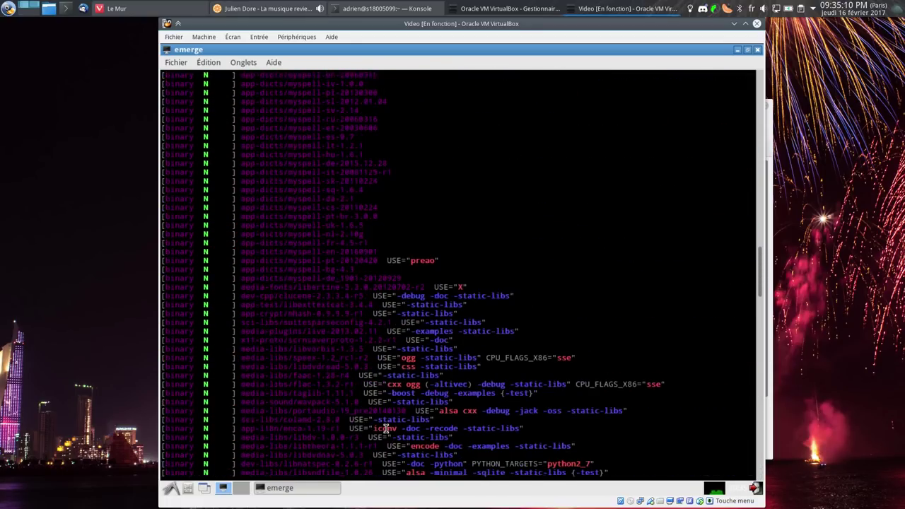
pyautogui.write('y')
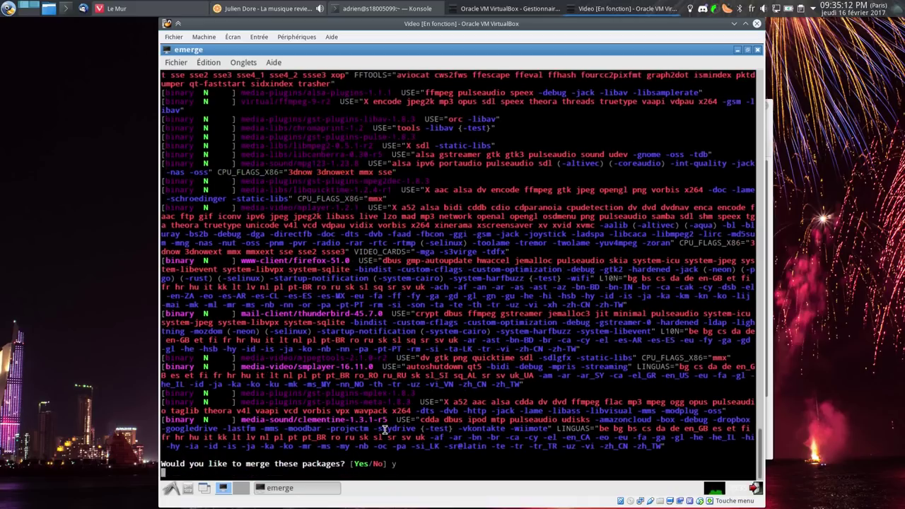
pyautogui.press('Return')
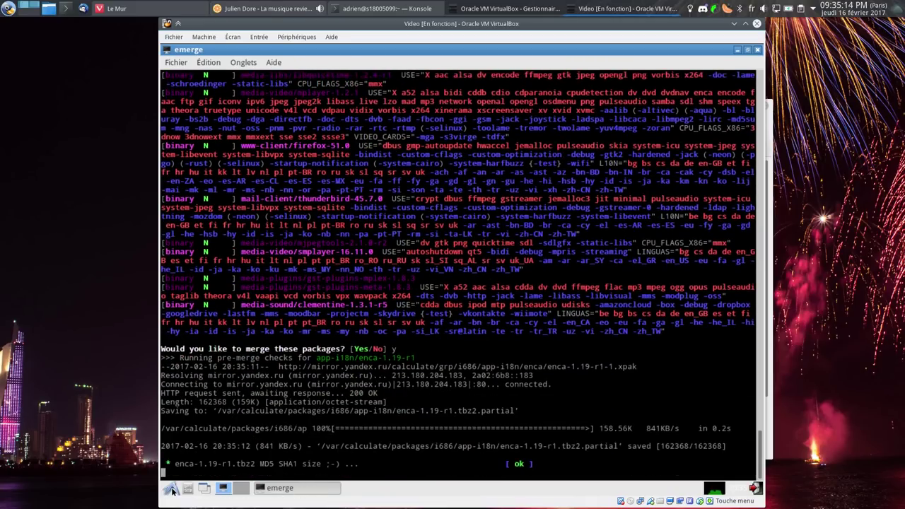
# Open the "Personnaliser l'apparence" desktop preferences
pyautogui.click(173, 490)
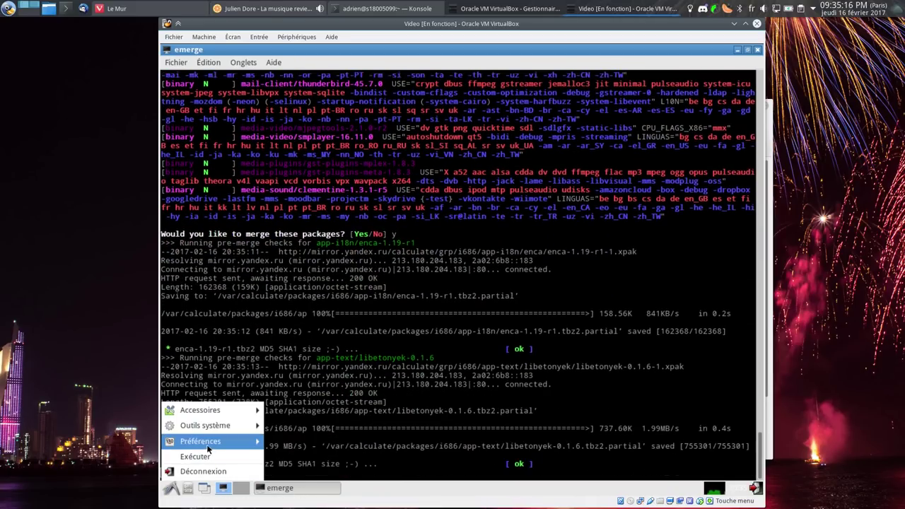
pyautogui.moveTo(212, 441)
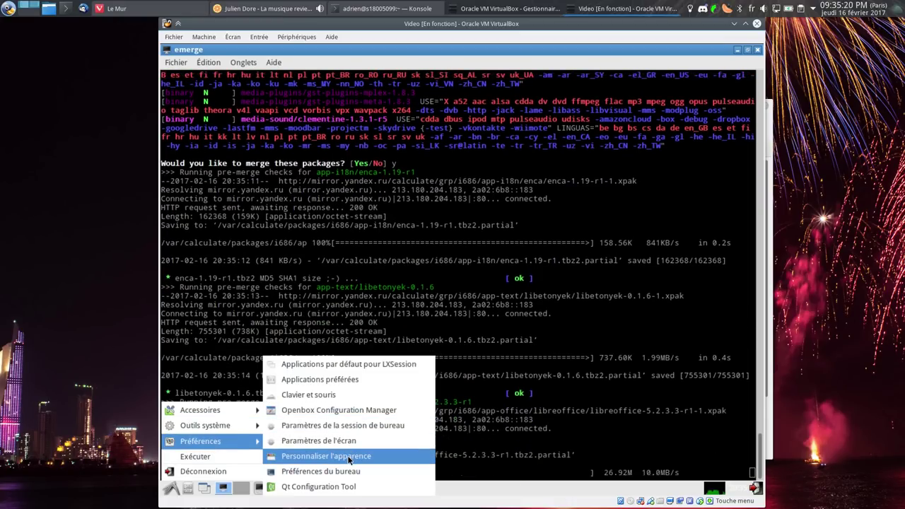
pyautogui.click(352, 456)
# Preview several interface themes, apply MurrinaAquaIsh, and replace it with the Calculate theme
pyautogui.click(217, 125)
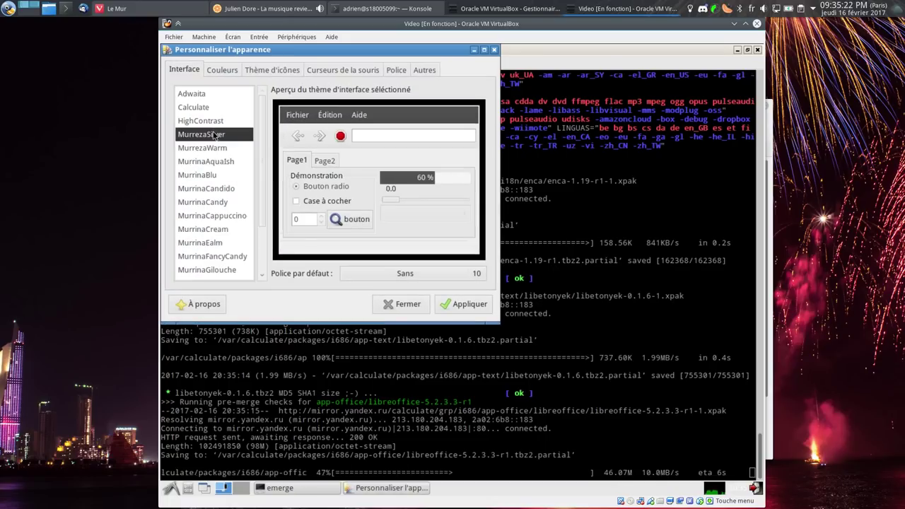
pyautogui.click(211, 146)
pyautogui.click(210, 161)
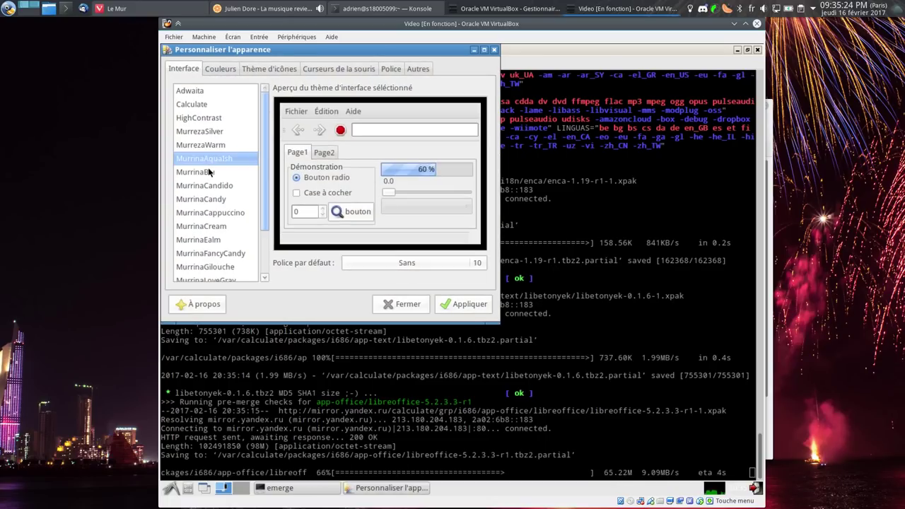
pyautogui.click(456, 304)
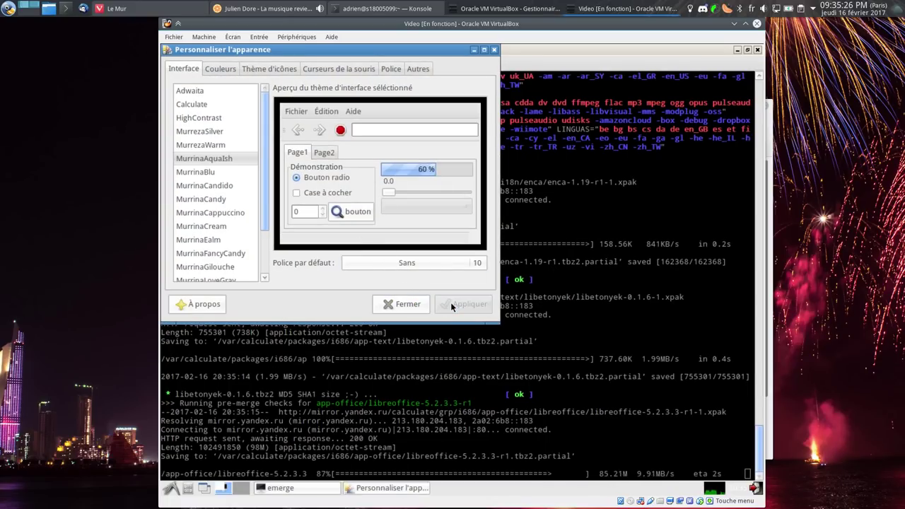
pyautogui.click(203, 106)
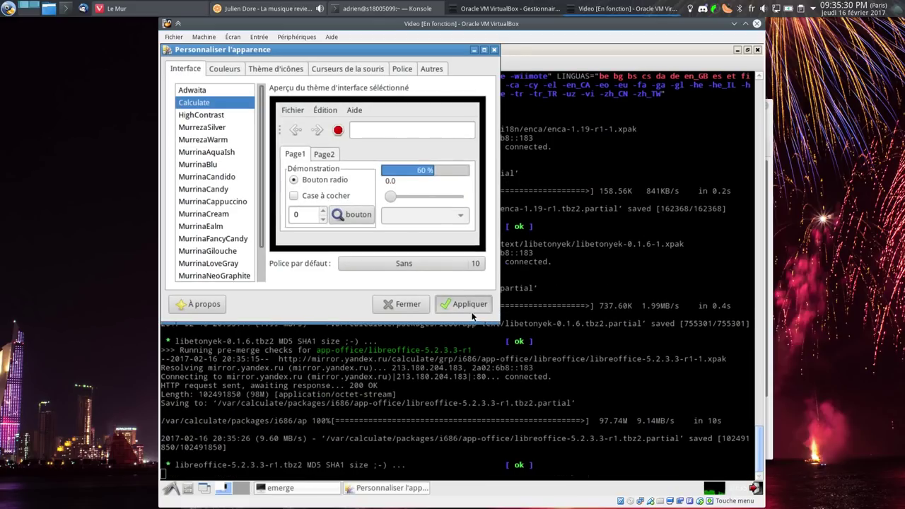
pyautogui.click(469, 308)
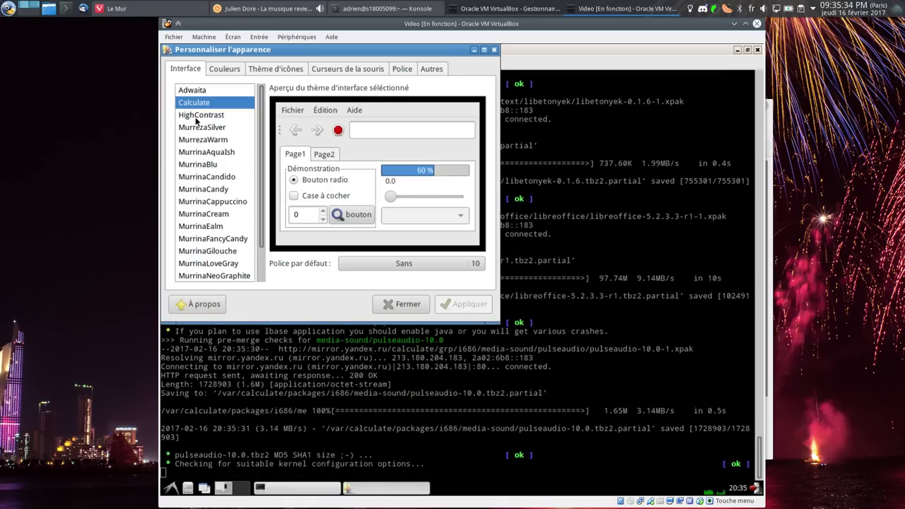
# Apply the MurrinaVerdeOlivo interface theme
pyautogui.scroll(-3, 210, 181)
pyautogui.click(212, 255)
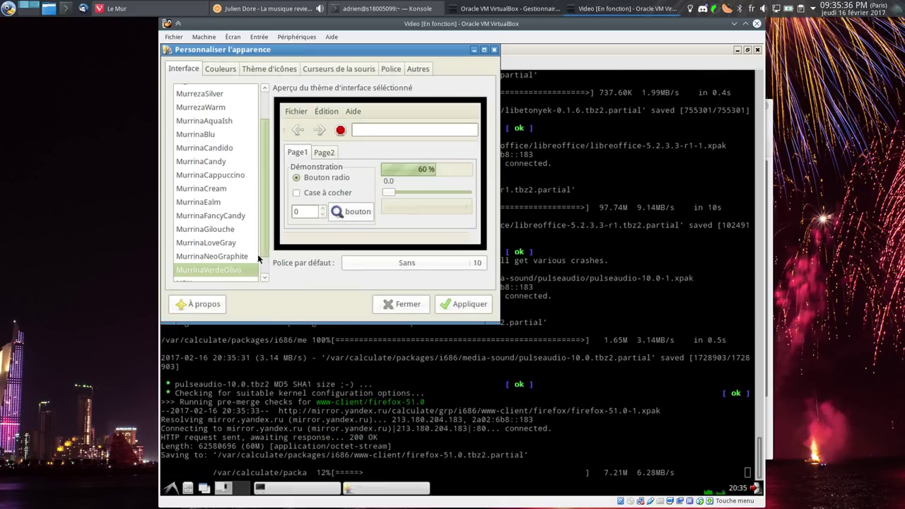
pyautogui.click(452, 303)
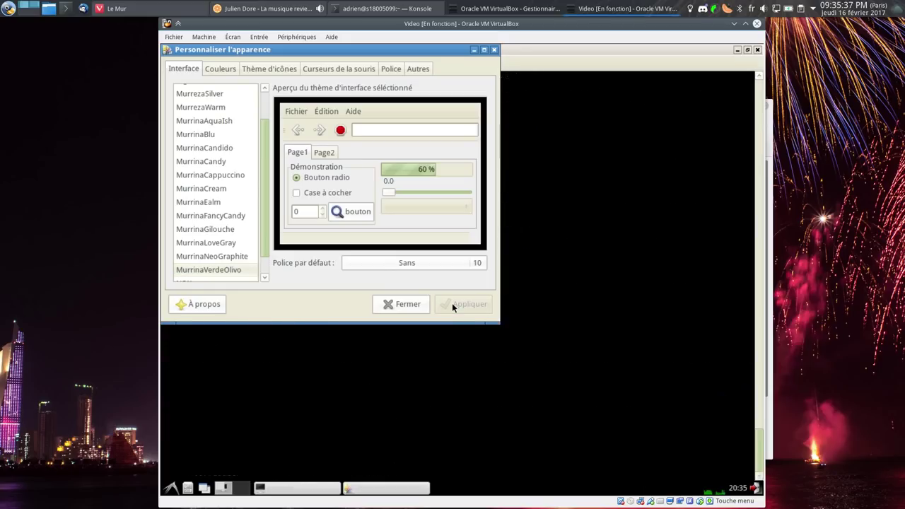
# Preview MurrinaFancyCandy, apply the NOX interface theme, and check its look on the desktop's main menu
pyautogui.click(207, 225)
pyautogui.click(208, 265)
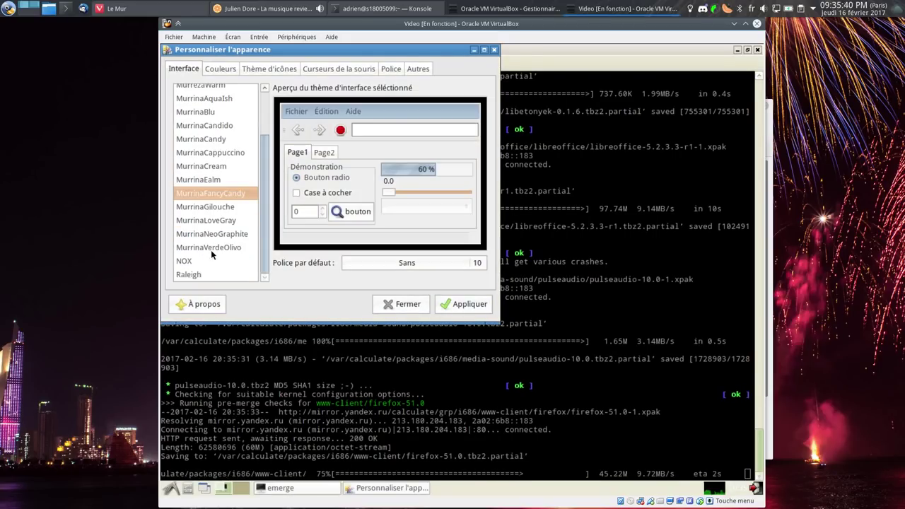
pyautogui.click(472, 311)
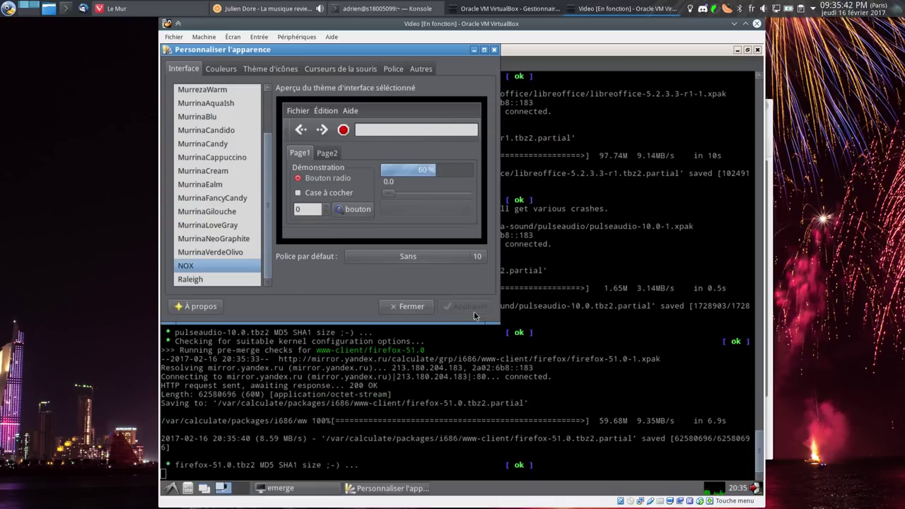
pyautogui.click(174, 489)
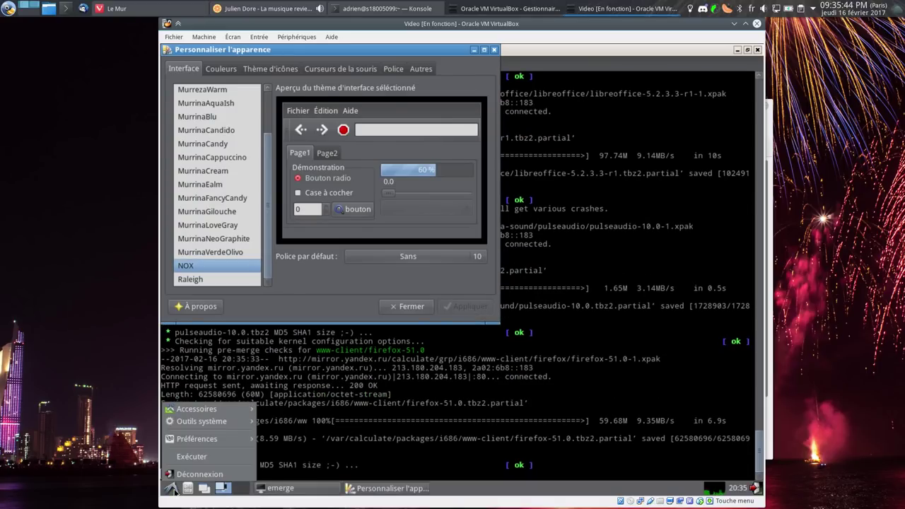
# Preview the Raleigh interface theme and apply Adwaita
pyautogui.click(221, 280)
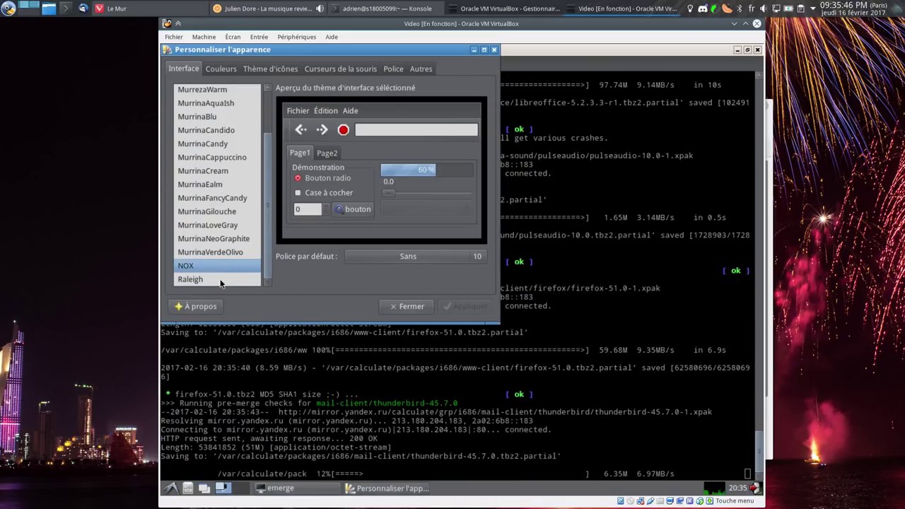
pyautogui.scroll(2, 216, 184)
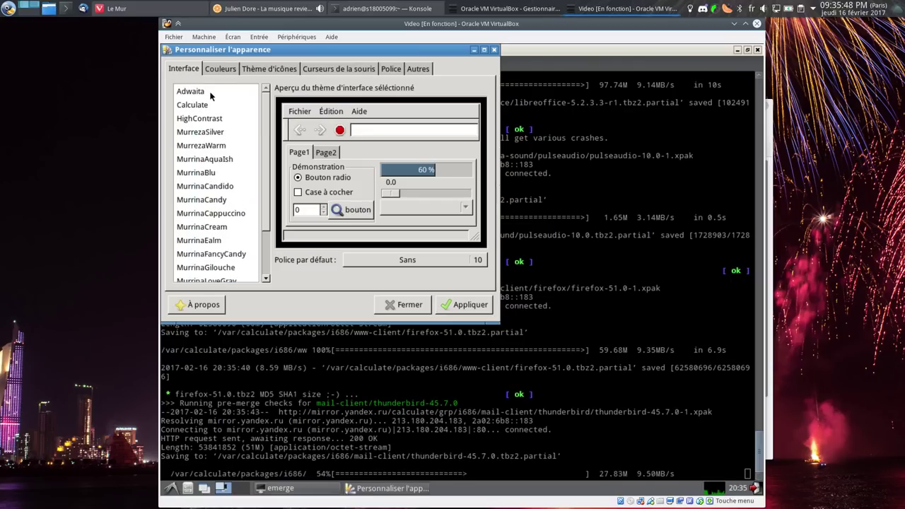
pyautogui.click(209, 92)
pyautogui.click(450, 304)
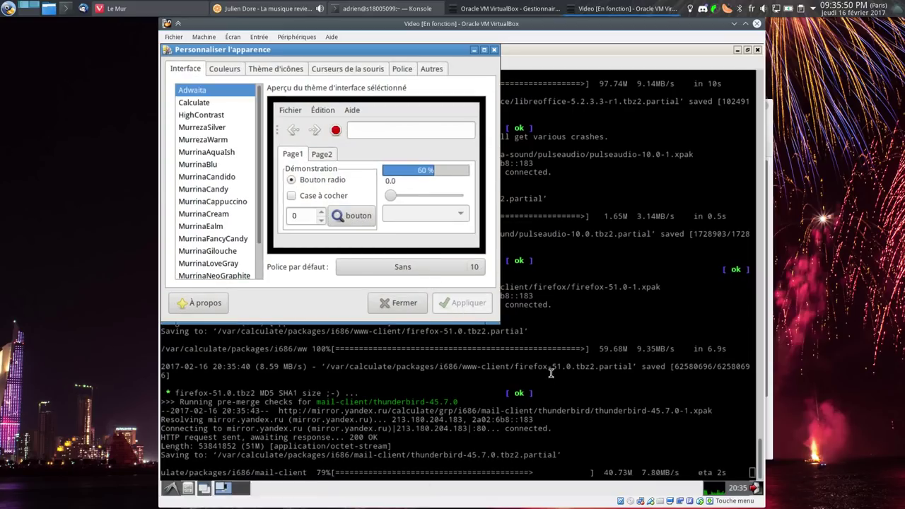
# Remove the digital clock from the panel and add the "Horloge numérique" applet back at the end of the applet list
pyautogui.rightClick(526, 489)
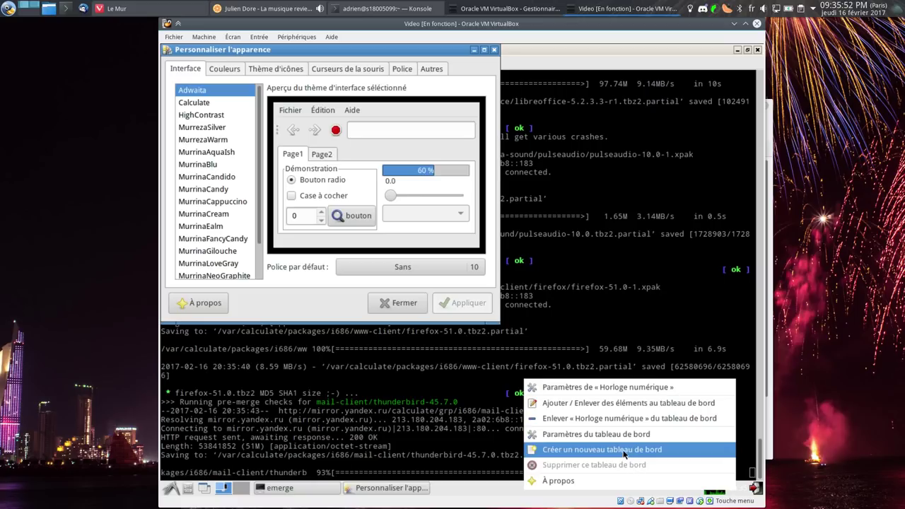
pyautogui.click(624, 436)
pyautogui.rightClick(702, 493)
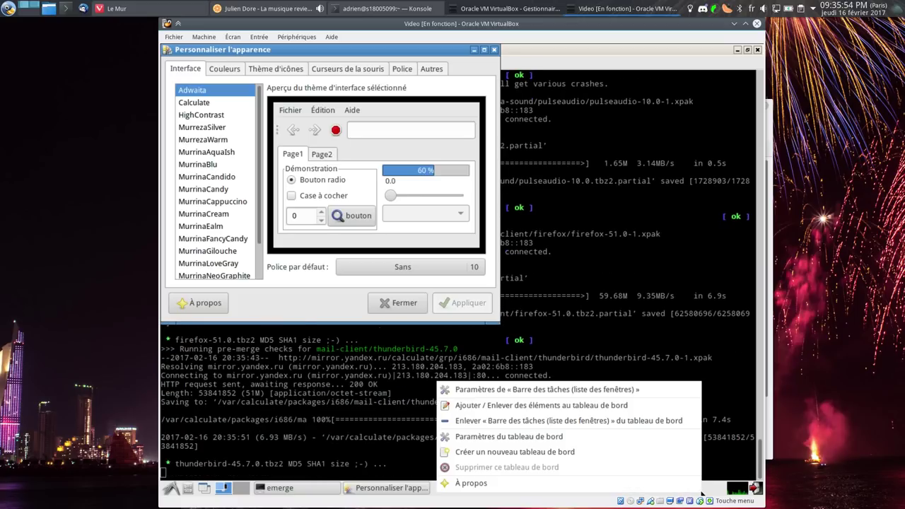
pyautogui.click(571, 404)
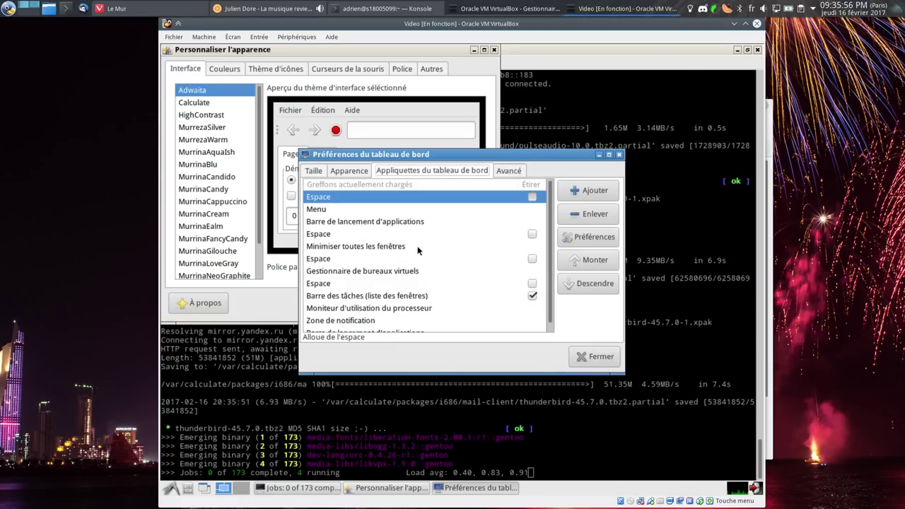
pyautogui.click(588, 190)
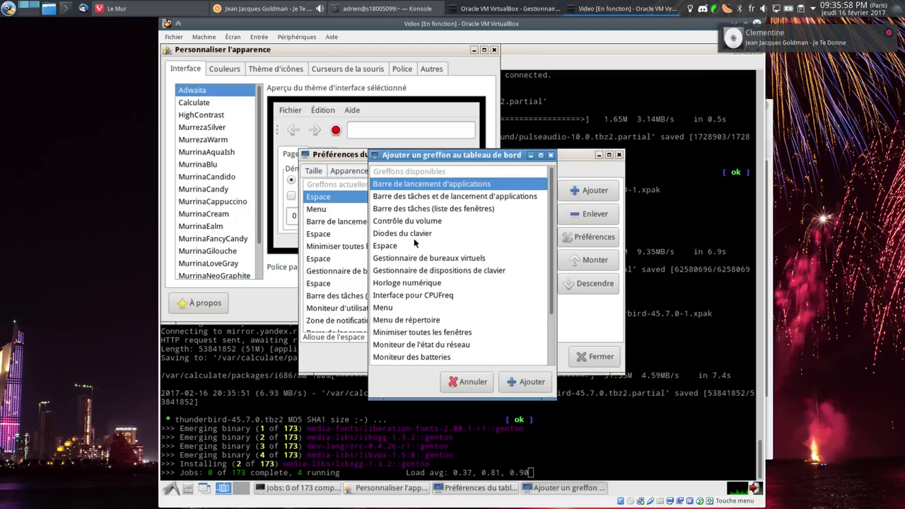
pyautogui.click(410, 283)
pyautogui.click(526, 381)
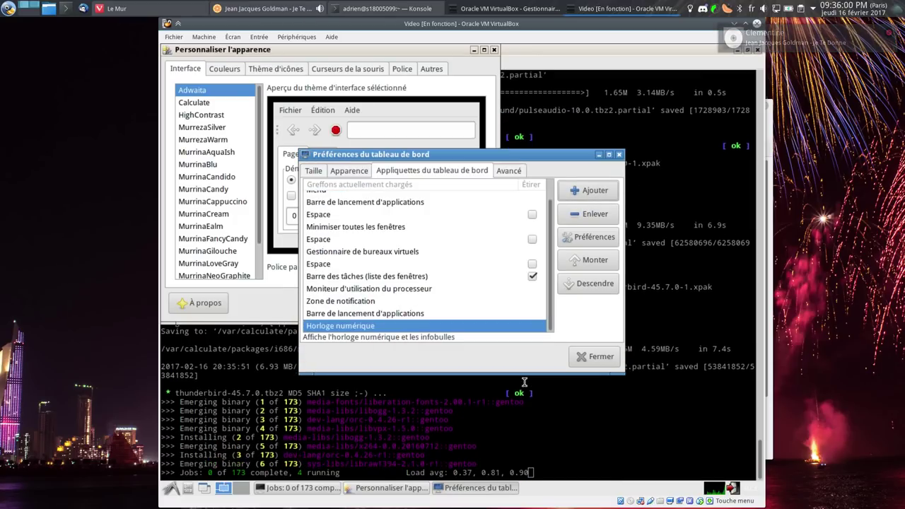
pyautogui.click(579, 357)
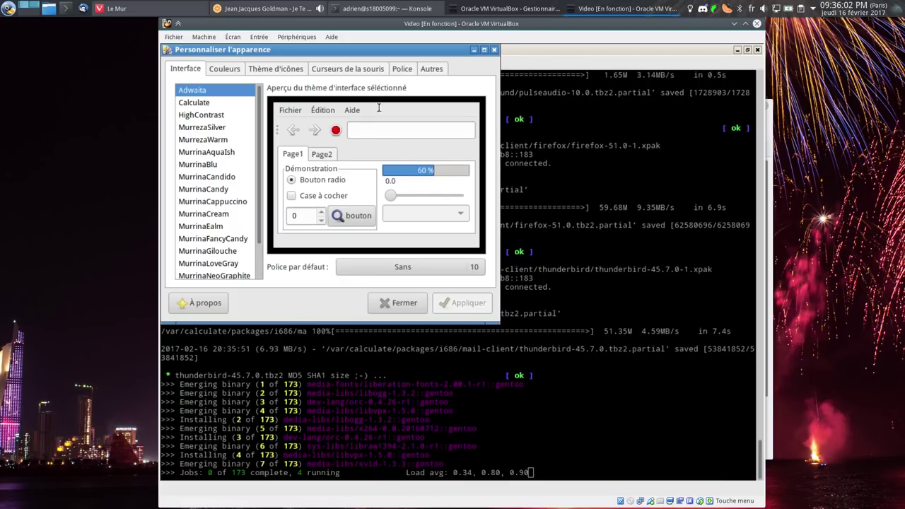
# Move the appearance settings window toward the middle of the desktop and close it
pyautogui.moveTo(404, 50); pyautogui.dragTo(531, 131)
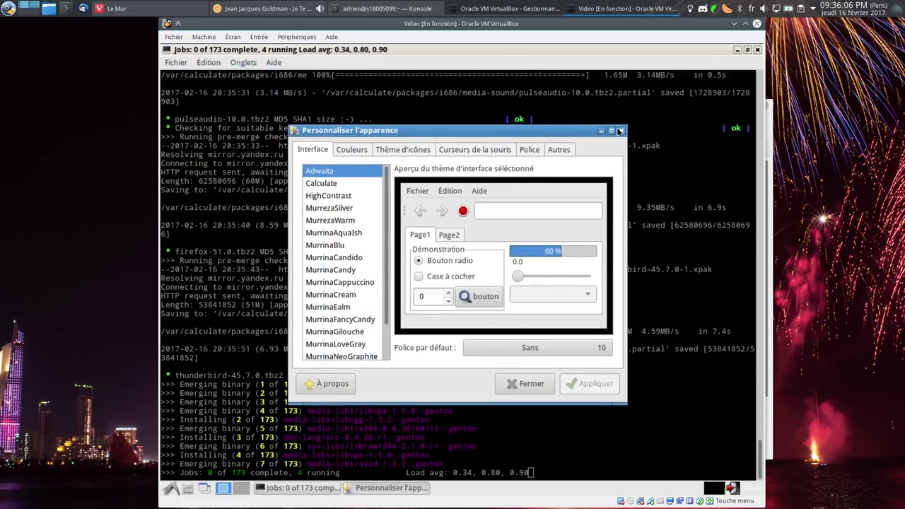
pyautogui.click(620, 131)
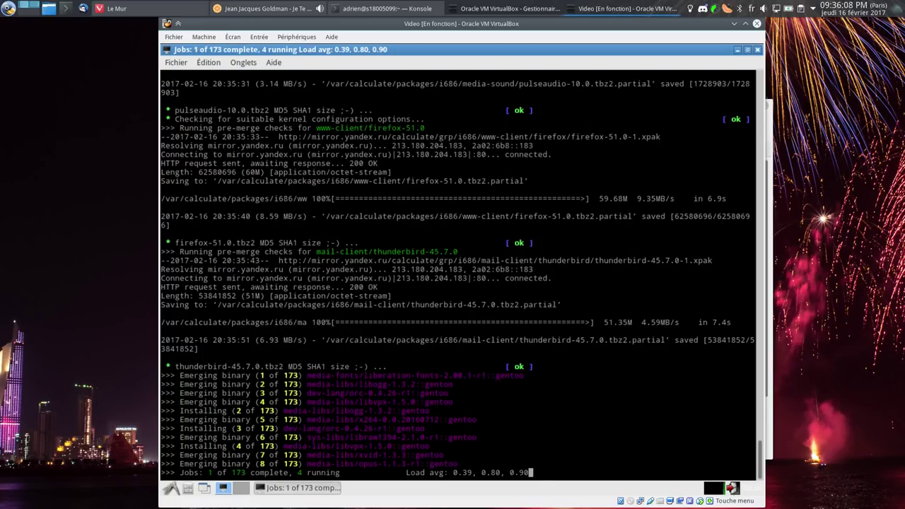
# Open the panel's settings and switch its background to a solid colour with opacity
pyautogui.rightClick(734, 488)
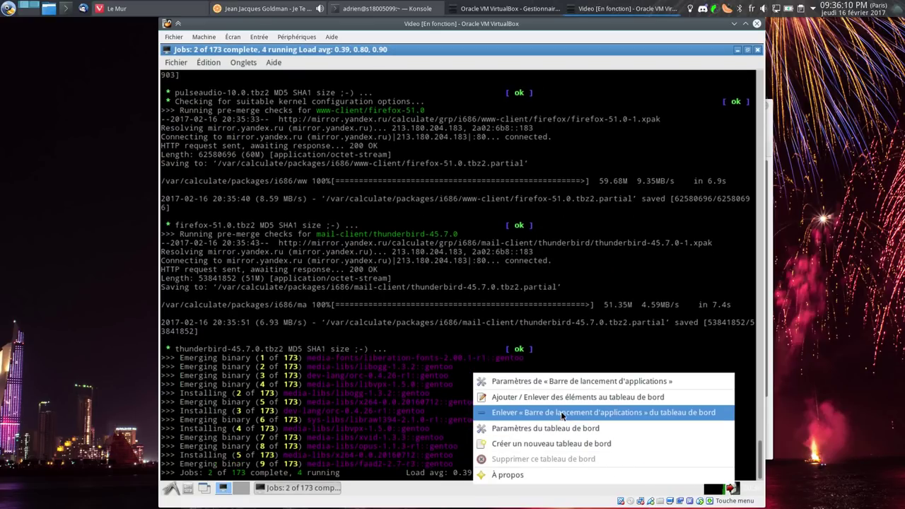
pyautogui.click(548, 428)
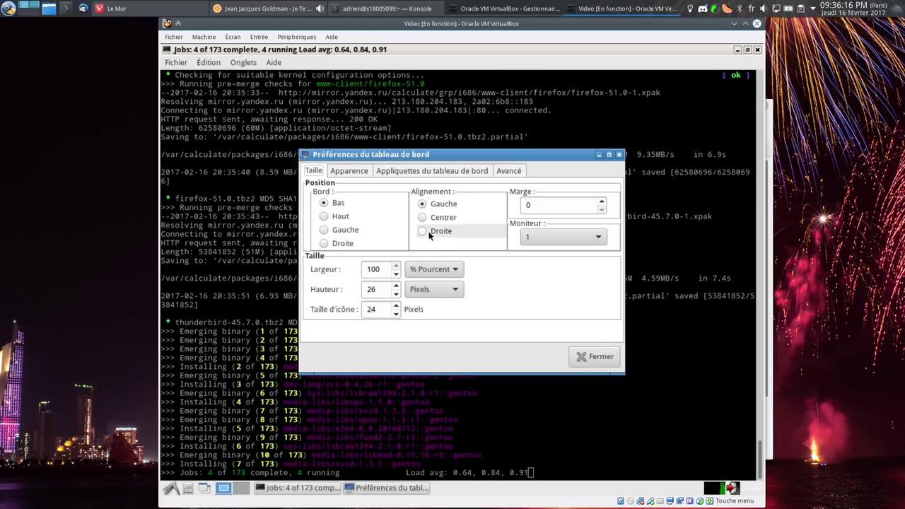
pyautogui.click(351, 171)
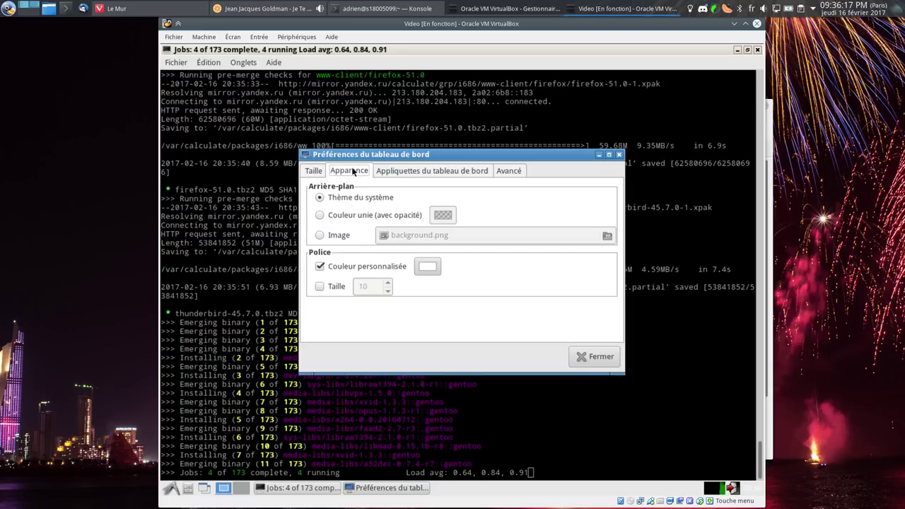
pyautogui.click(349, 215)
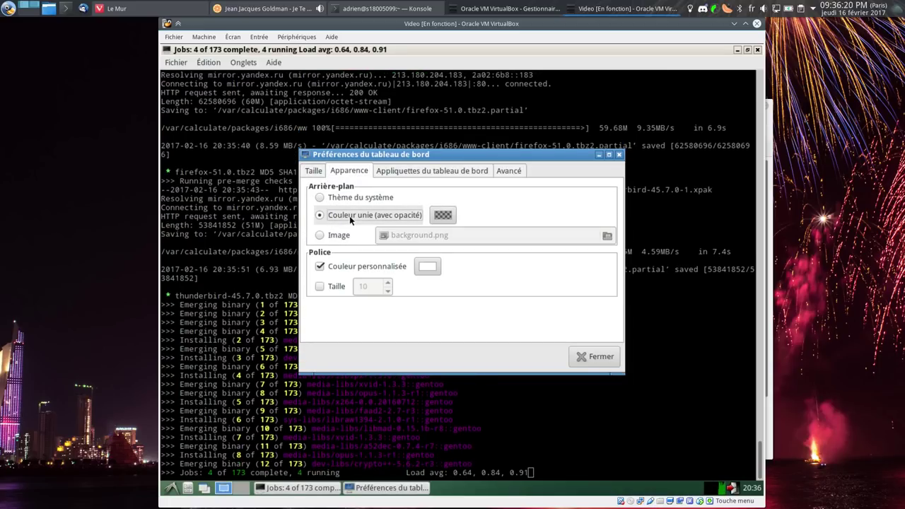
# Set the panel's background colour to about #2D1111, raise its opacity to roughly half, and close the panel preferences
pyautogui.click(443, 215)
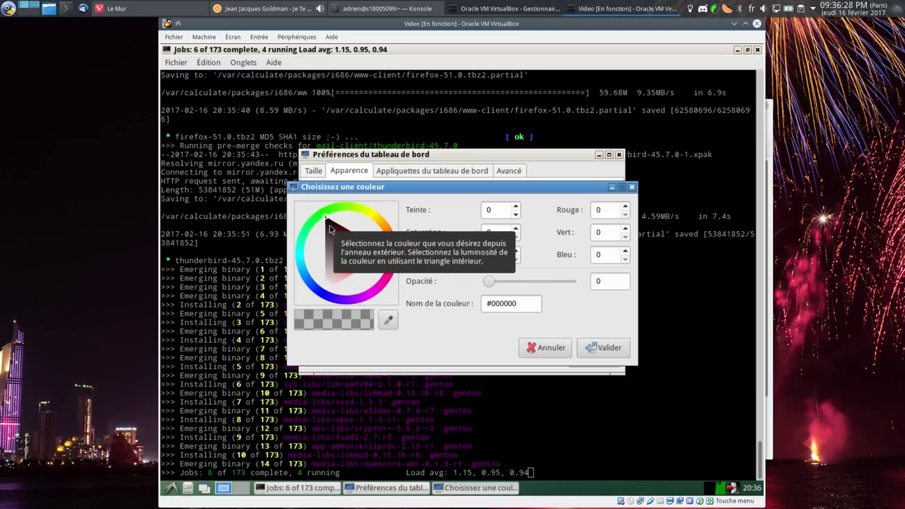
pyautogui.moveTo(329, 228); pyautogui.dragTo(331, 224)
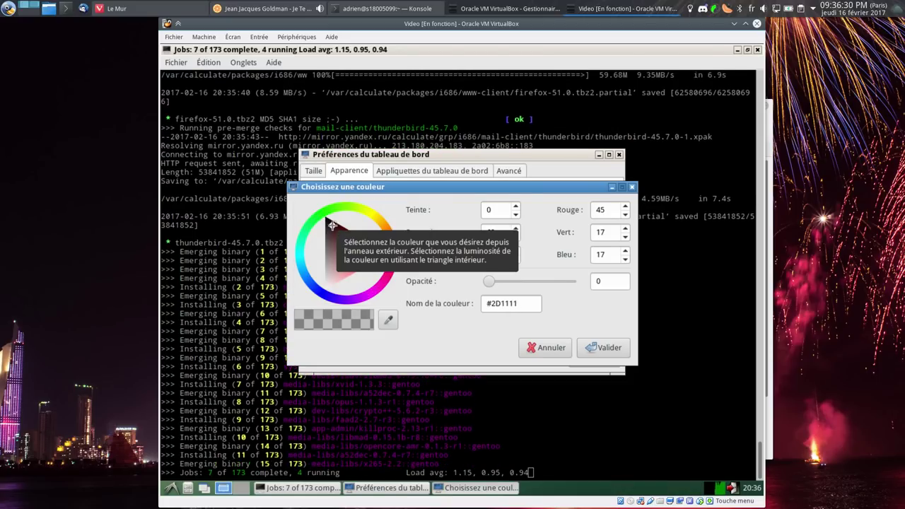
pyautogui.moveTo(489, 282); pyautogui.dragTo(531, 282)
pyautogui.click(598, 347)
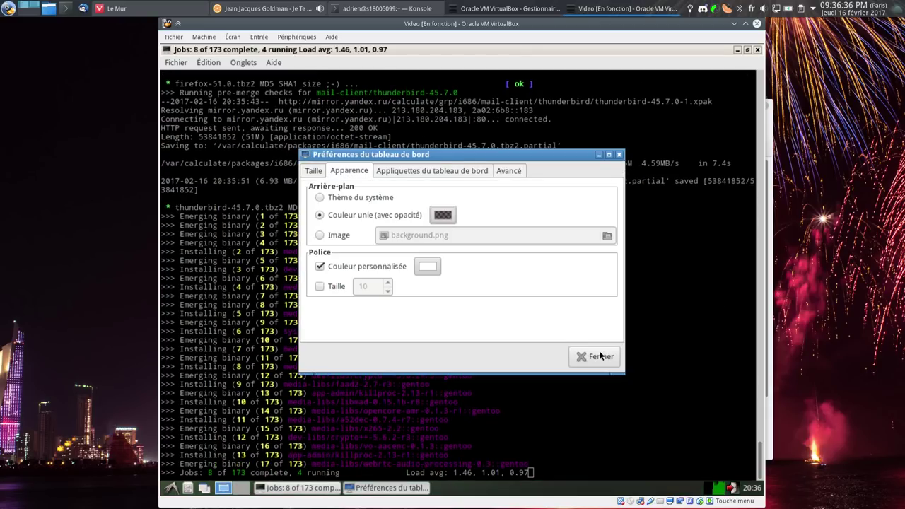
pyautogui.click(588, 355)
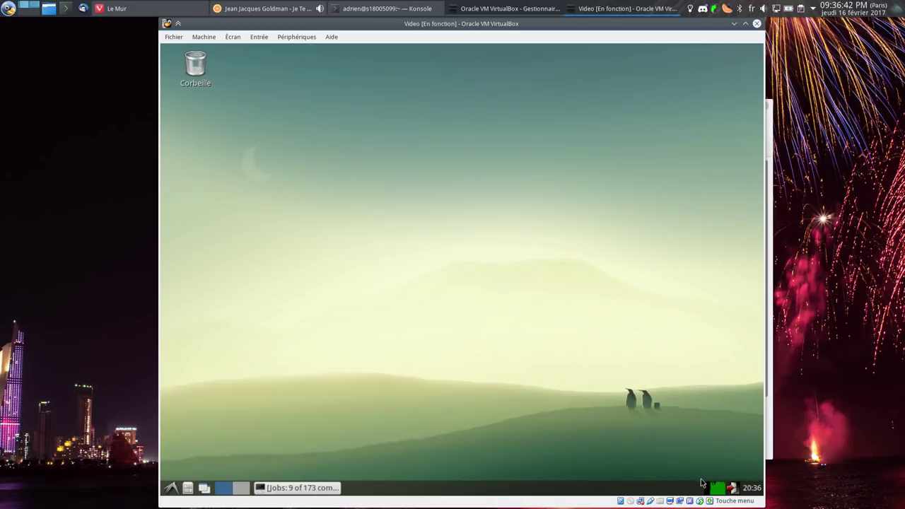
# Move the "Horloge numérique" applet up two places in the panel's applet list, directly above "Zone de notification", and close the preferences
pyautogui.rightClick(735, 490)
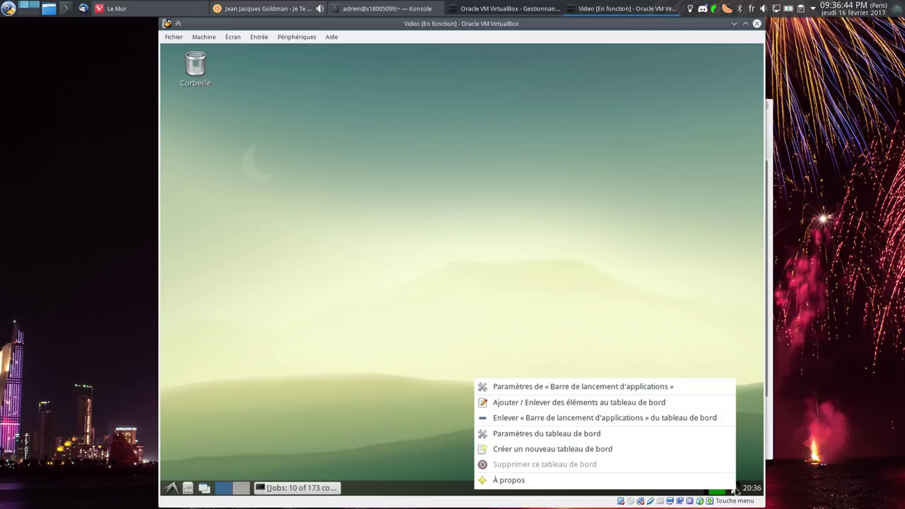
pyautogui.click(596, 405)
pyautogui.scroll(-1, 424, 282)
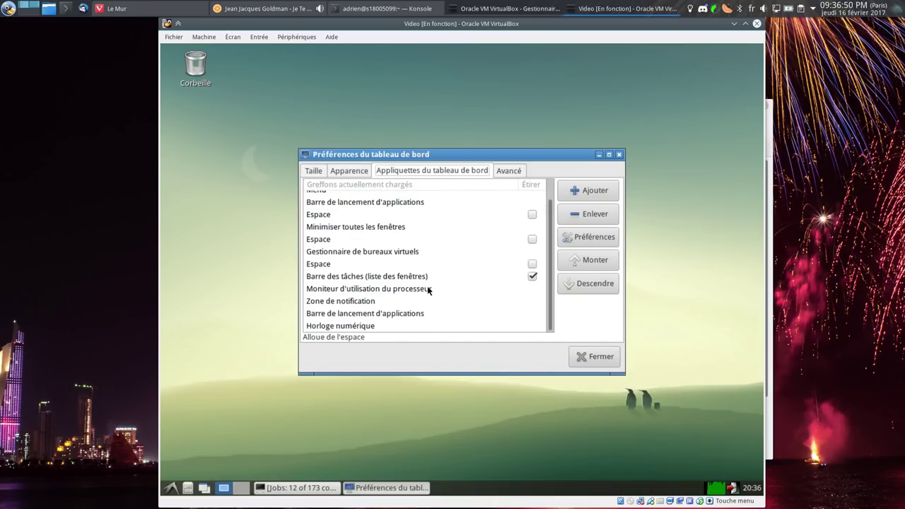
pyautogui.click(406, 325)
pyautogui.scroll(1, 419, 297)
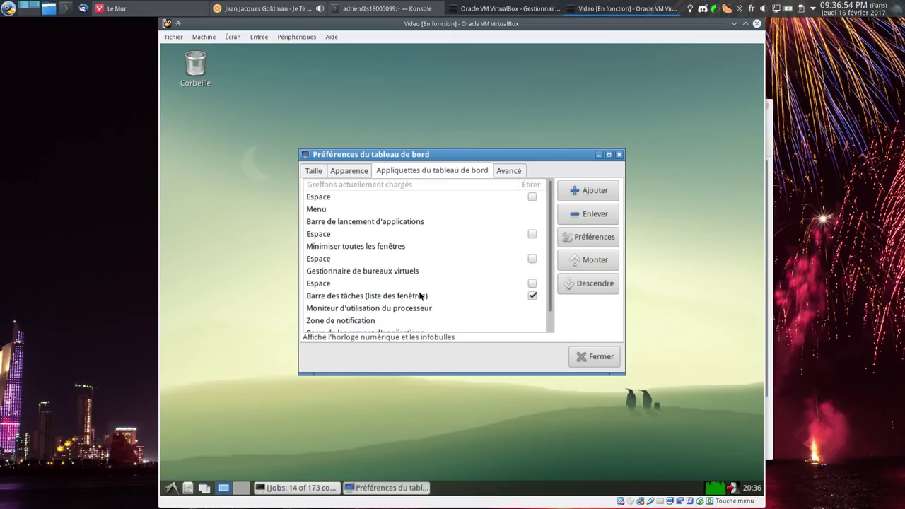
pyautogui.scroll(-1, 419, 295)
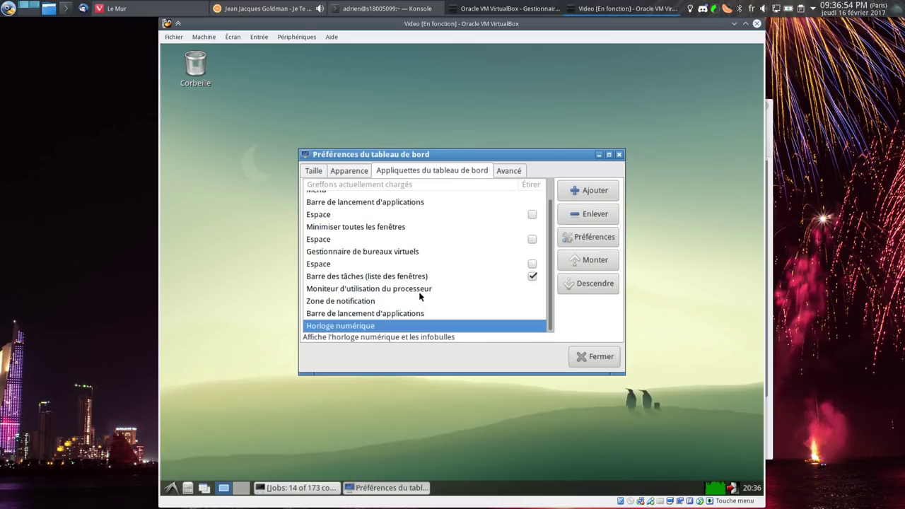
pyautogui.click(581, 261)
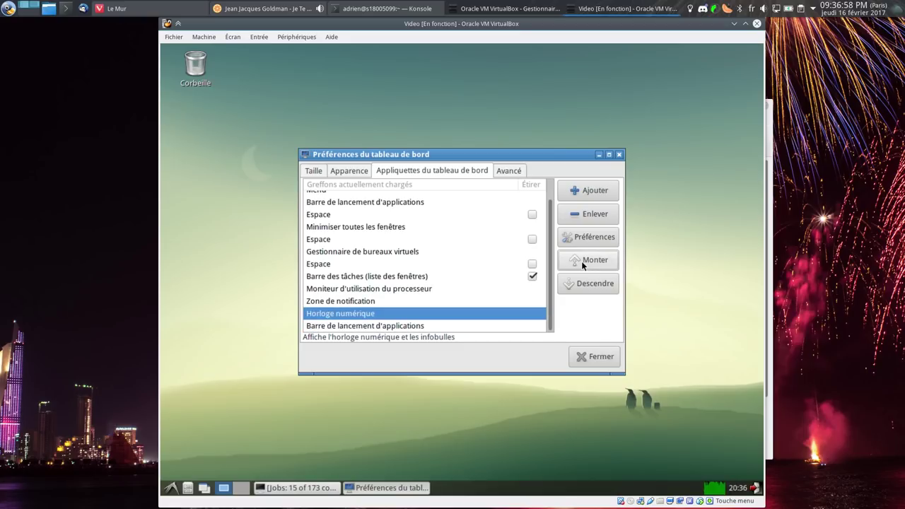
pyautogui.click(581, 261)
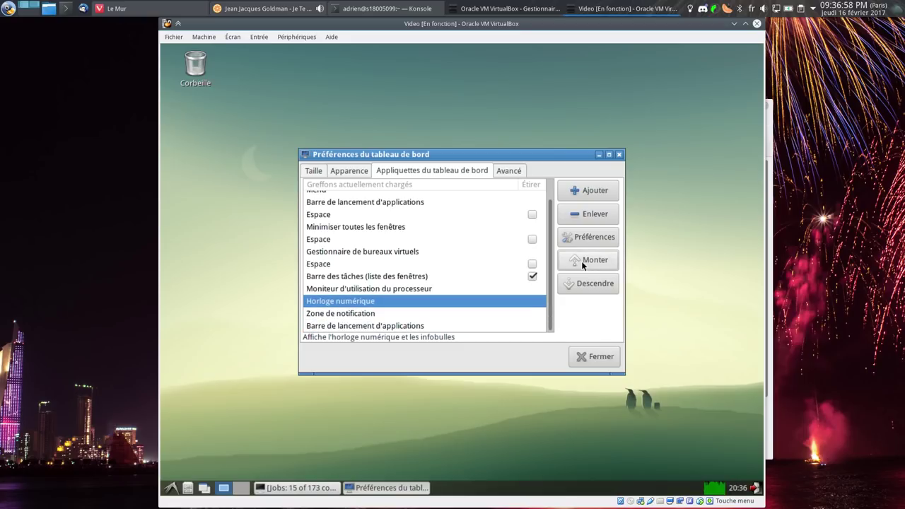
pyautogui.click(594, 358)
# Open the file manager on the home folder, view the Vidéos folder and return to the home folder
pyautogui.click(188, 488)
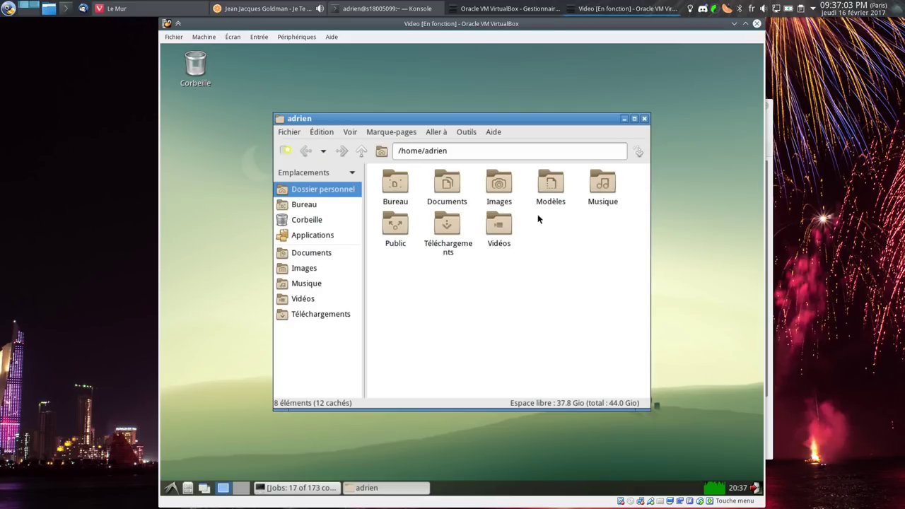
pyautogui.doubleClick(500, 227)
pyautogui.click(306, 150)
# Review the file manager's preference sections, from Général through Affichage, Agencement, removable media, Avancé and Modules, and close them
pyautogui.click(321, 131)
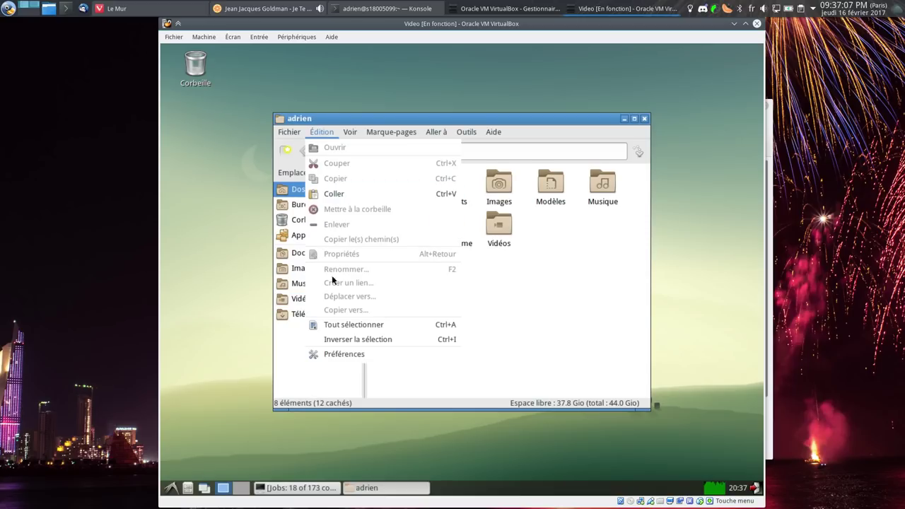
pyautogui.click(343, 350)
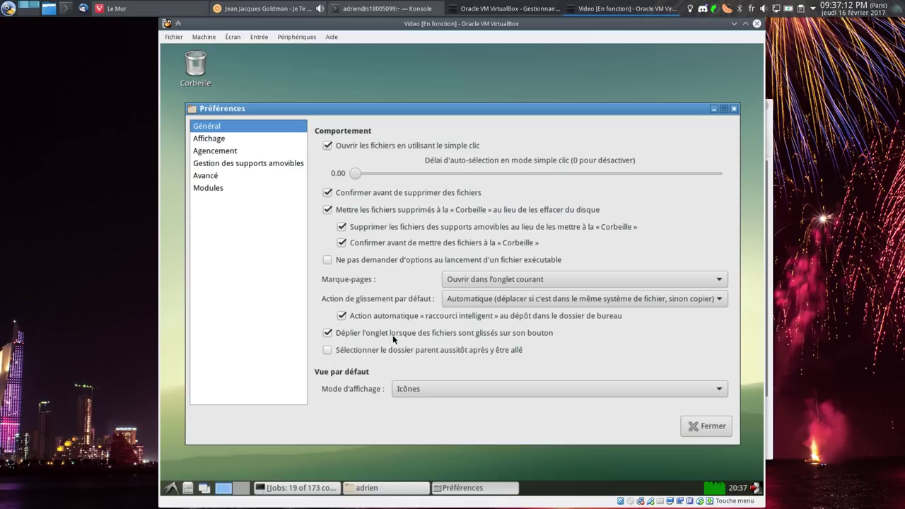
pyautogui.click(243, 139)
pyautogui.click(226, 150)
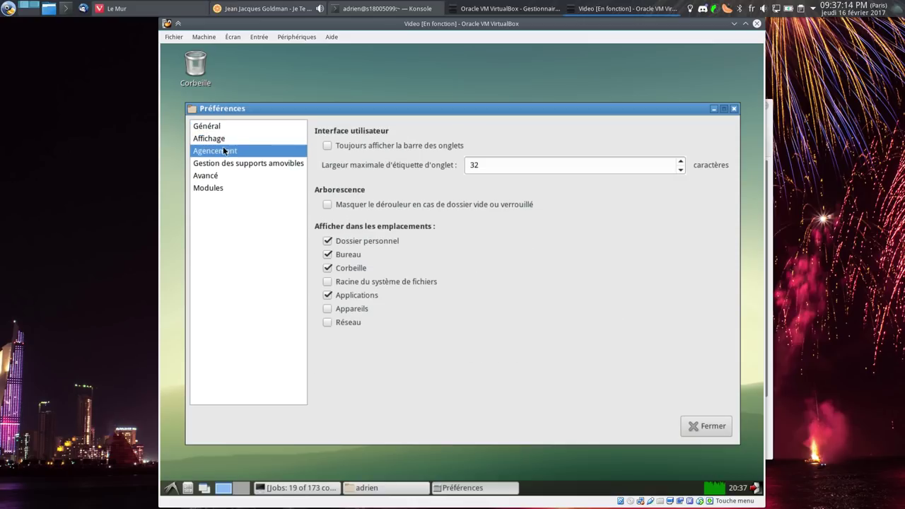
pyautogui.click(222, 163)
pyautogui.click(218, 176)
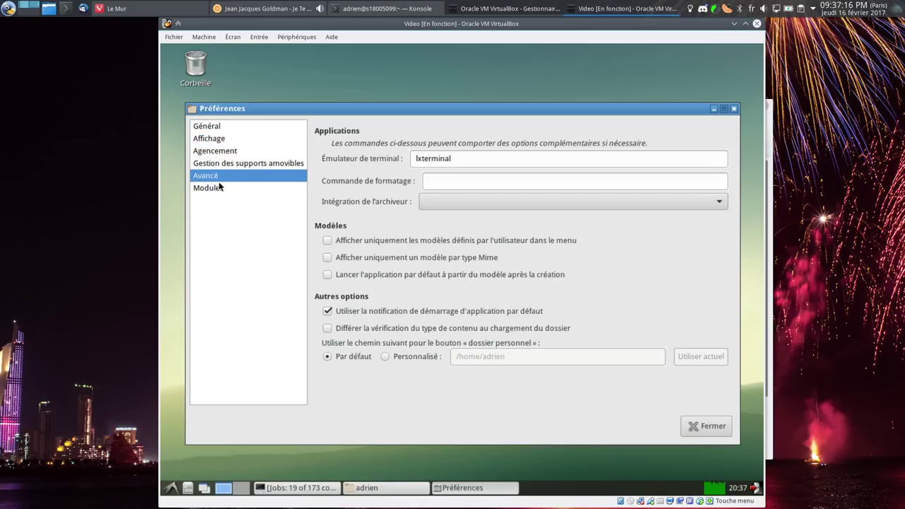
pyautogui.click(217, 189)
pyautogui.click(221, 176)
pyautogui.click(701, 426)
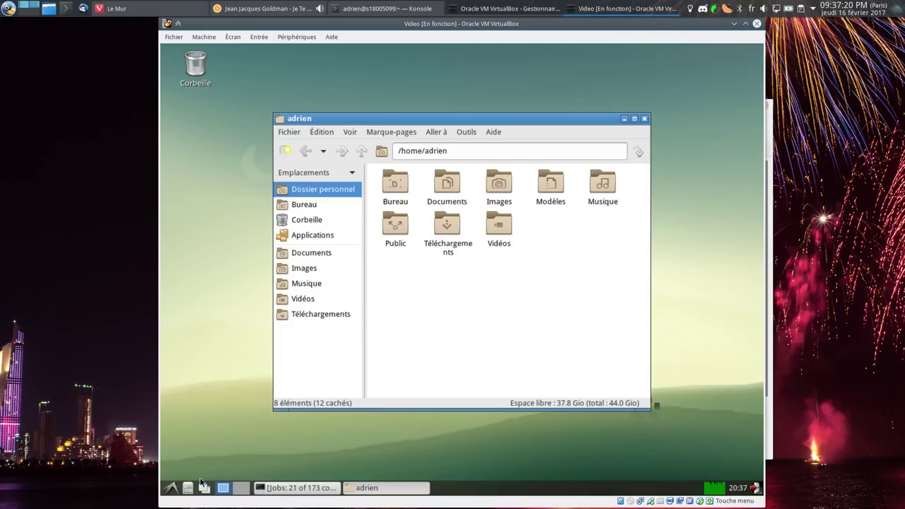
# Check the mouse options in the "Clavier et souris" settings and accept them without changes
pyautogui.click(170, 488)
pyautogui.moveTo(237, 444)
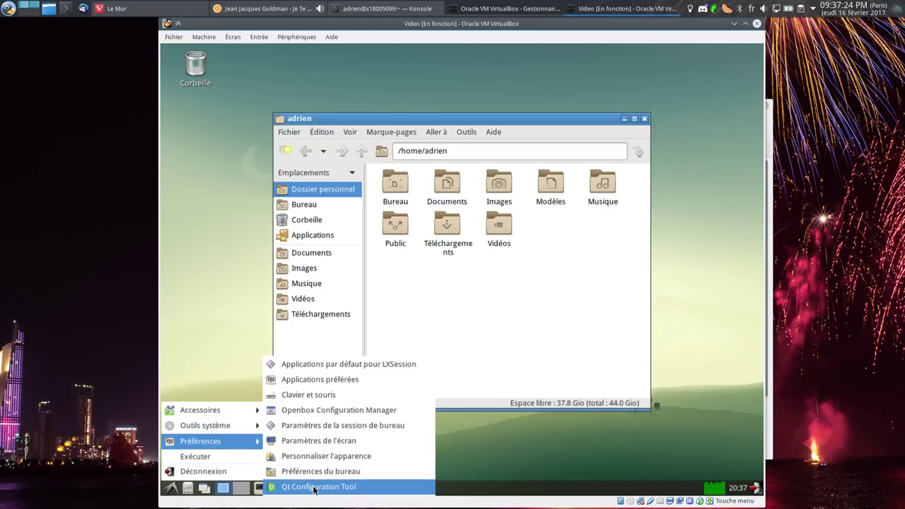
pyautogui.click(331, 400)
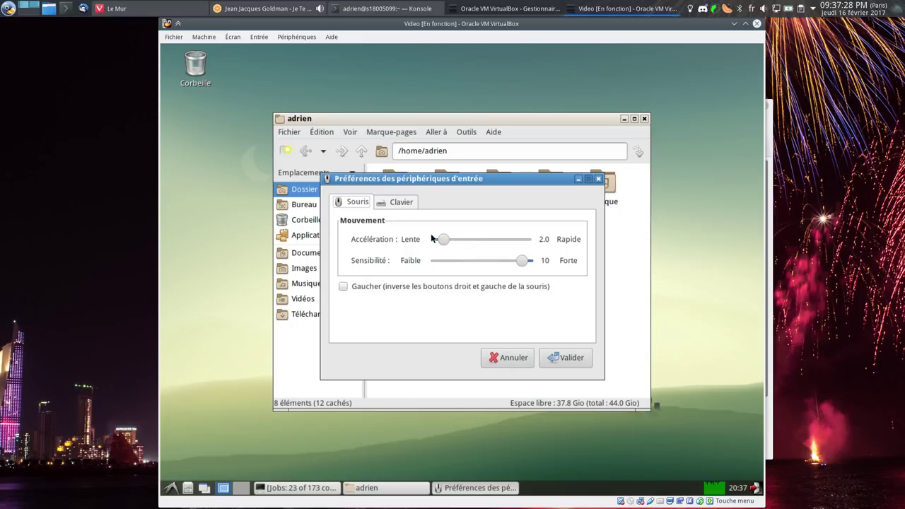
pyautogui.click(566, 357)
# Turn off opening files with a single click in the file manager's general preferences and close them
pyautogui.click(323, 133)
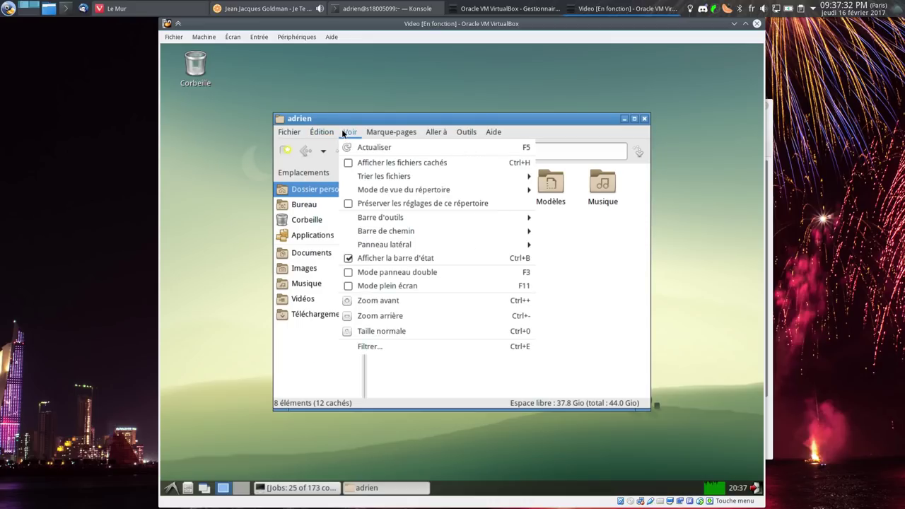
pyautogui.click(343, 353)
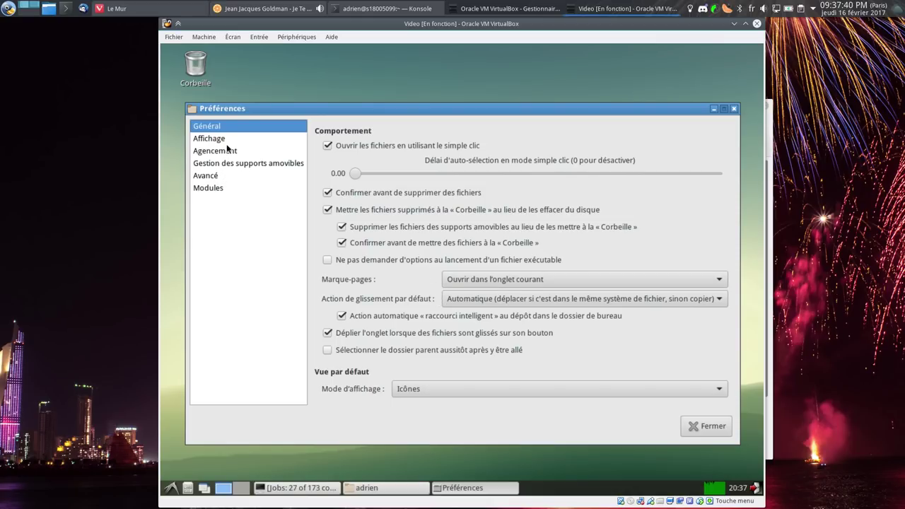
pyautogui.click(328, 147)
pyautogui.click(700, 428)
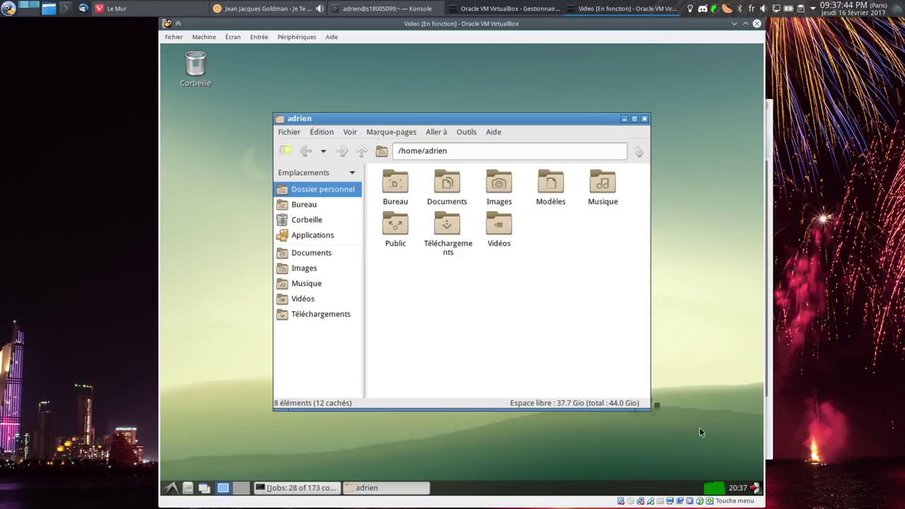
# Test single-click selection on the Bureau folder, minimize the file manager and bring the package installation terminal to the front
pyautogui.click(386, 188)
pyautogui.click(550, 306)
pyautogui.click(371, 490)
pyautogui.click(317, 489)
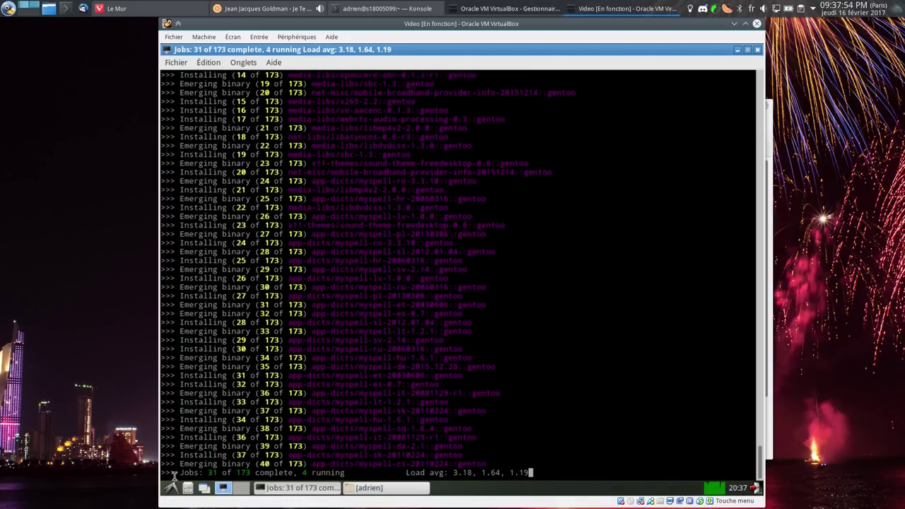
pyautogui.click(171, 488)
pyautogui.moveTo(189, 439)
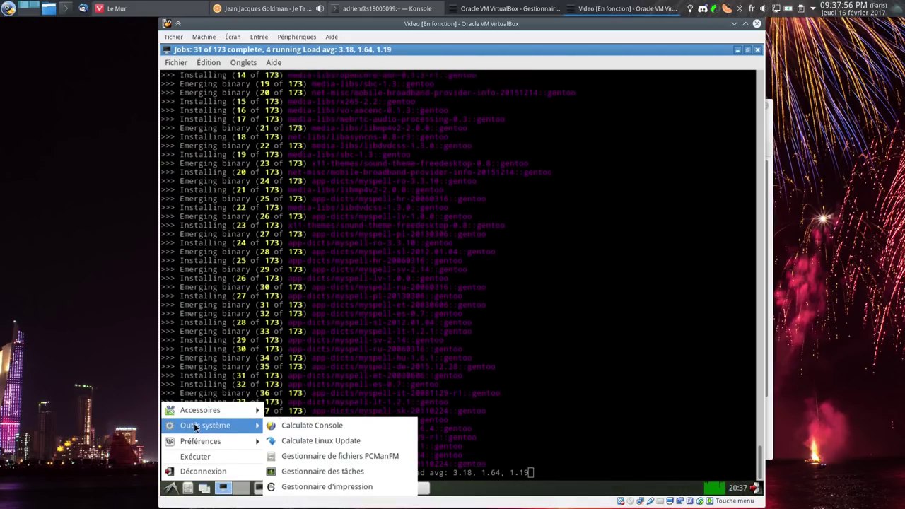
pyautogui.moveTo(222, 411)
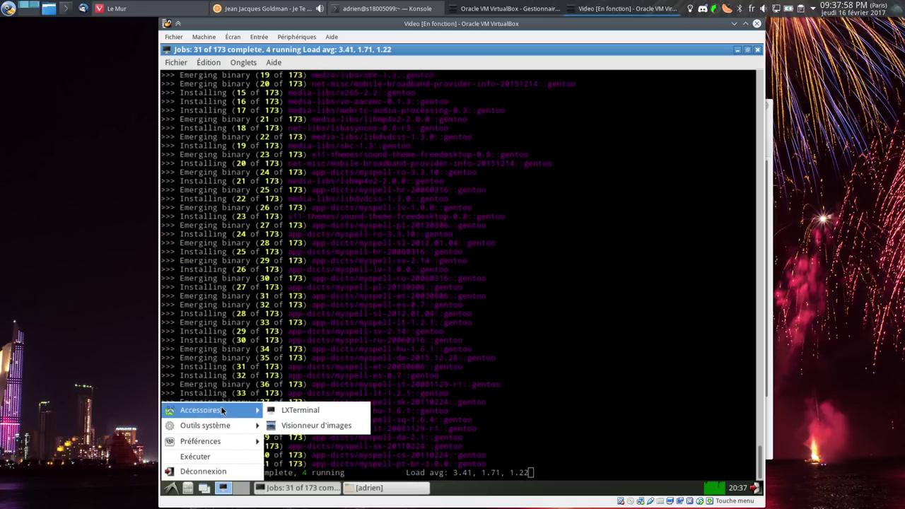
pyautogui.click(403, 313)
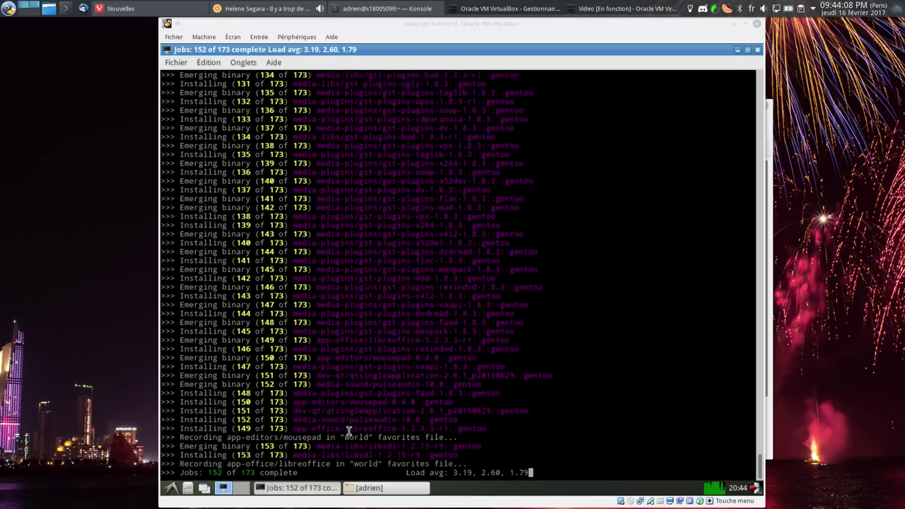
# Add the "Contrôle du volume" applet to the panel
pyautogui.rightClick(674, 489)
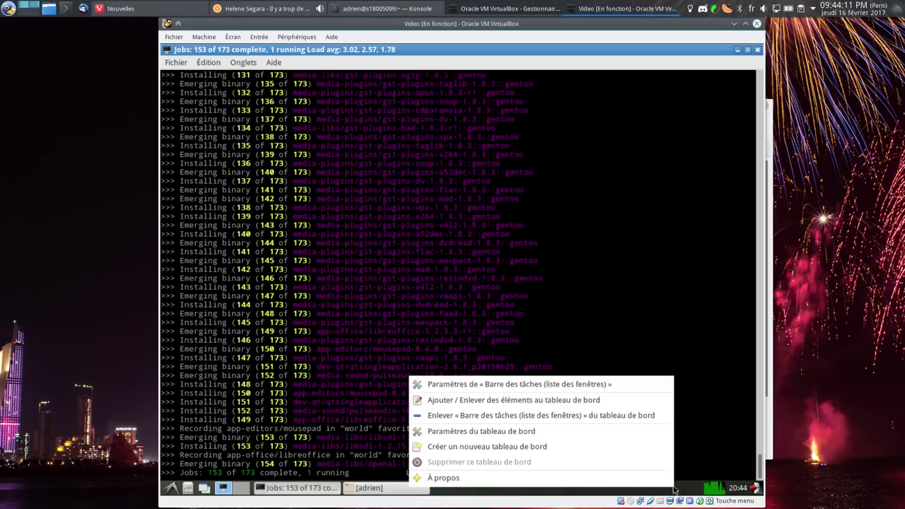
pyautogui.click(542, 399)
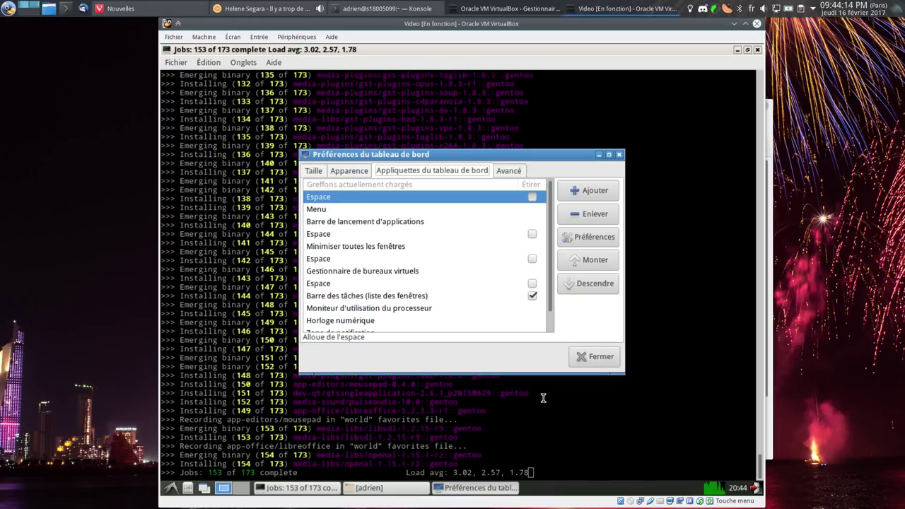
pyautogui.click(574, 190)
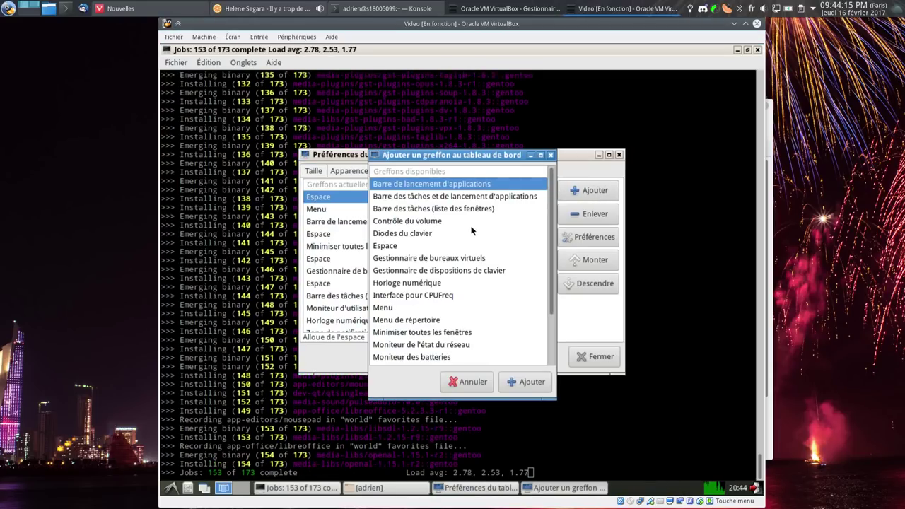
pyautogui.click(416, 221)
pyautogui.click(535, 381)
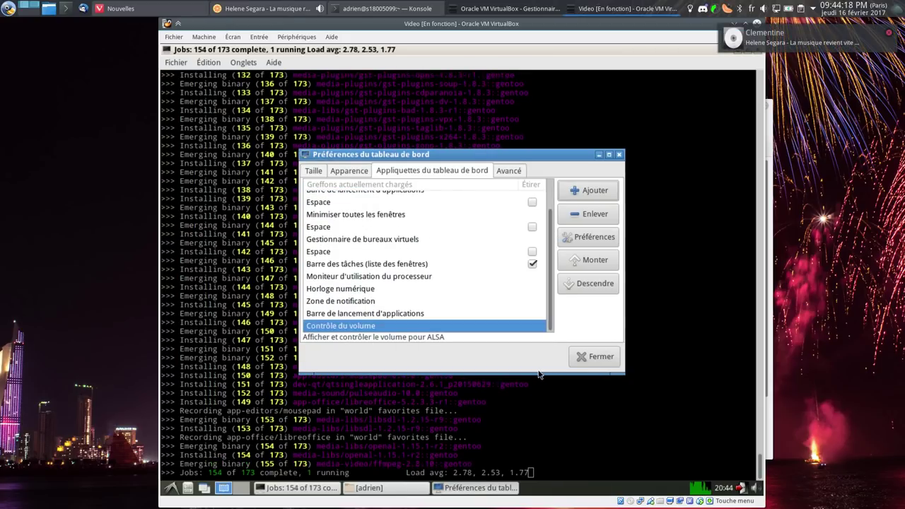
# Move the "Contrôle du volume" applet up three places in the list, directly above "Horloge numérique"
pyautogui.click(571, 261)
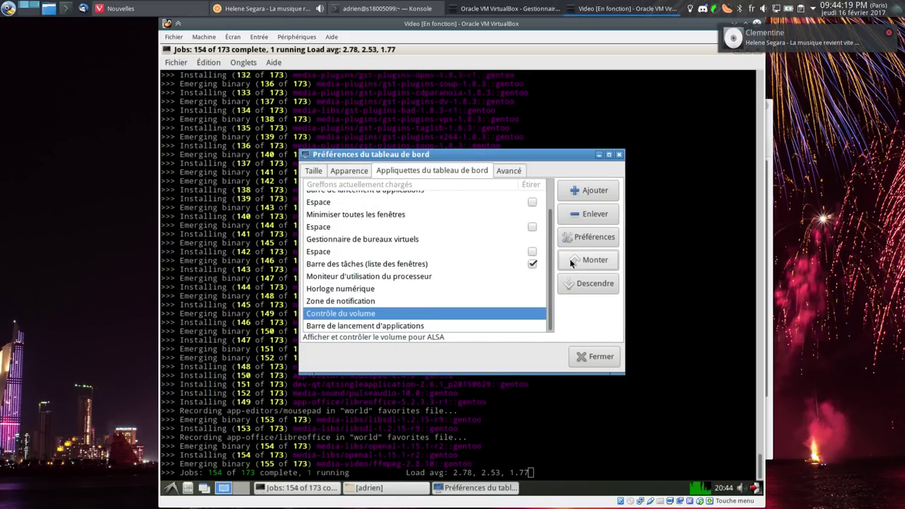
pyautogui.click(571, 261)
pyautogui.click(571, 260)
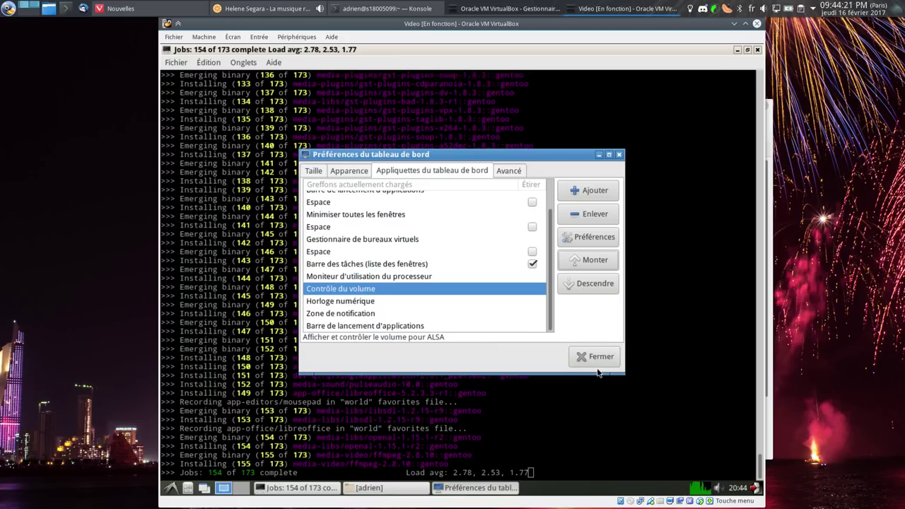
# Close the panel preferences, and open the Galculator calculator for a brief look before closing it
pyautogui.click(598, 358)
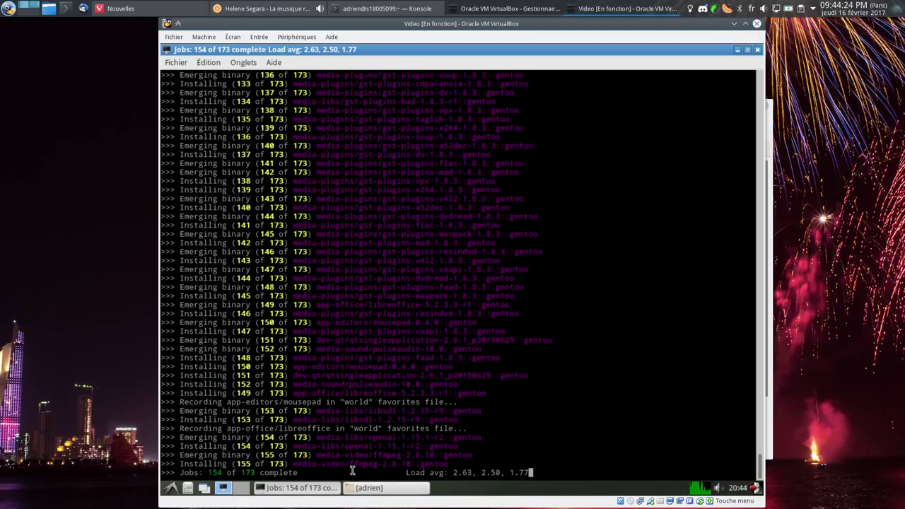
pyautogui.click(171, 488)
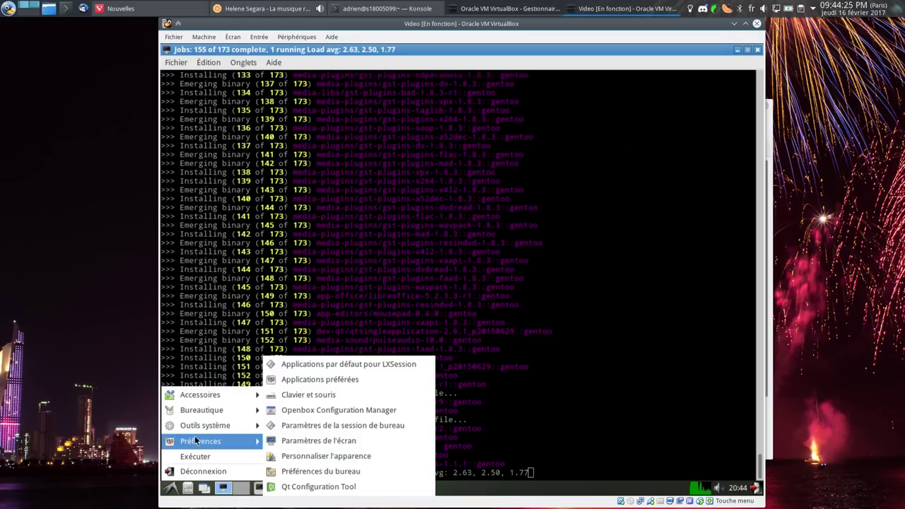
pyautogui.moveTo(232, 394)
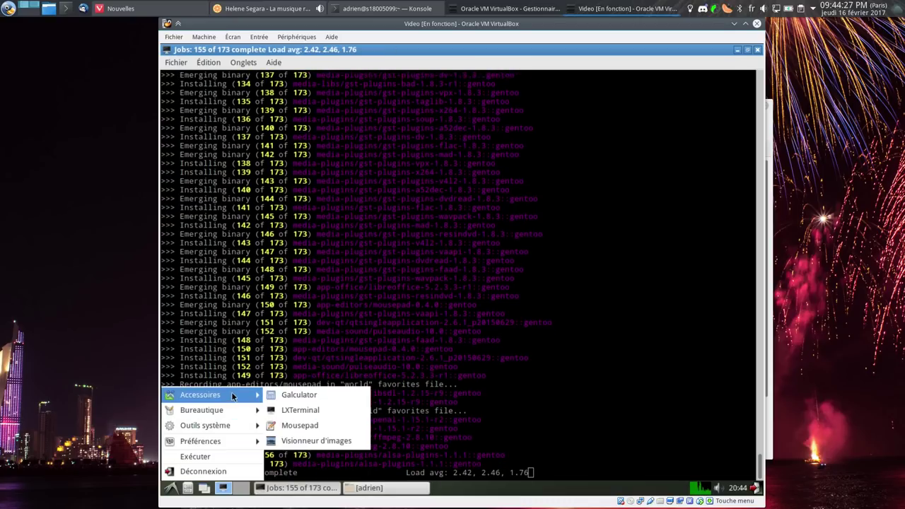
pyautogui.click(321, 395)
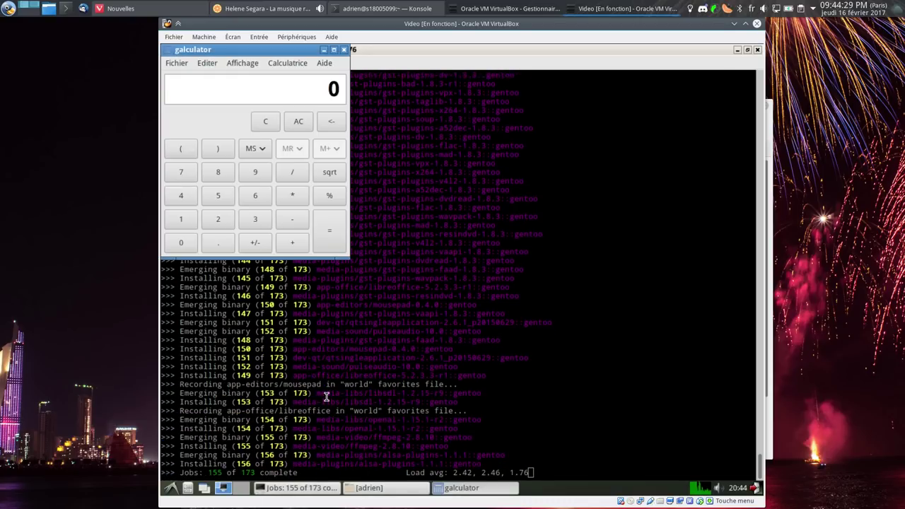
pyautogui.moveTo(309, 55); pyautogui.dragTo(555, 146)
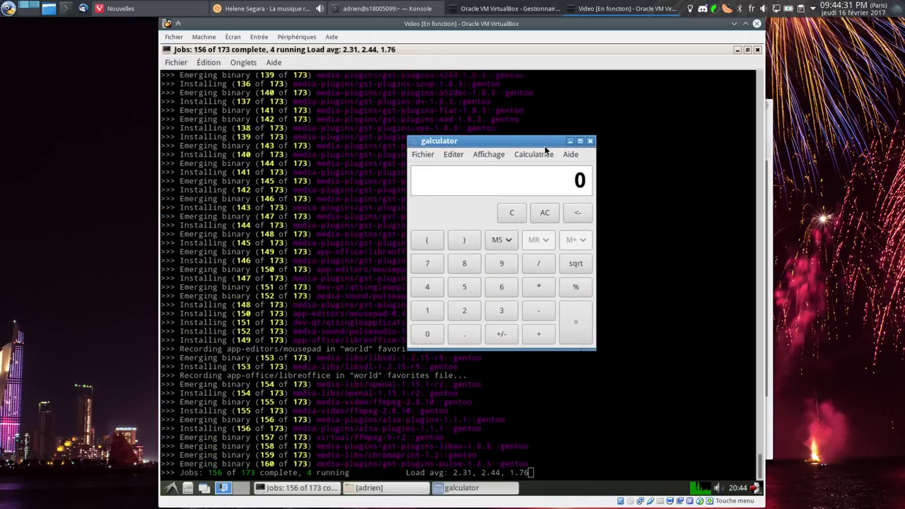
pyautogui.click(591, 141)
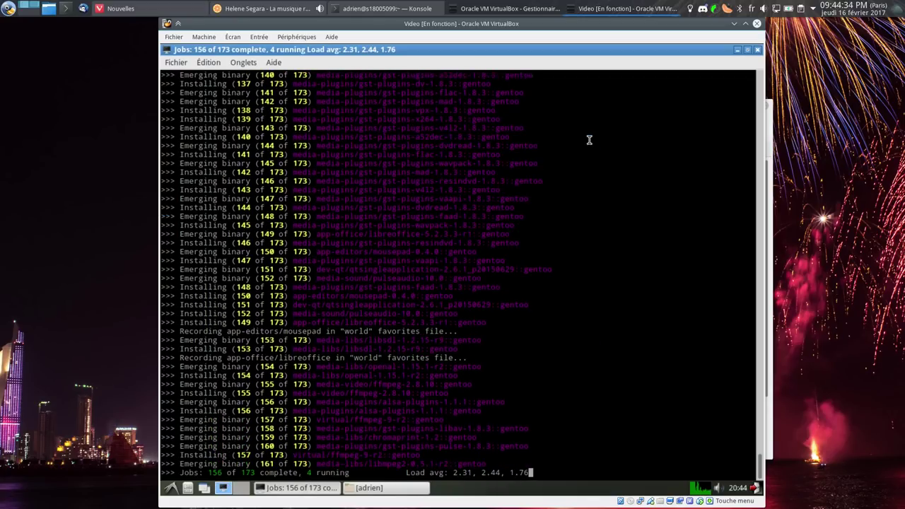
# Open the Mousepad text editor, look at its empty document window and close it
pyautogui.click(170, 489)
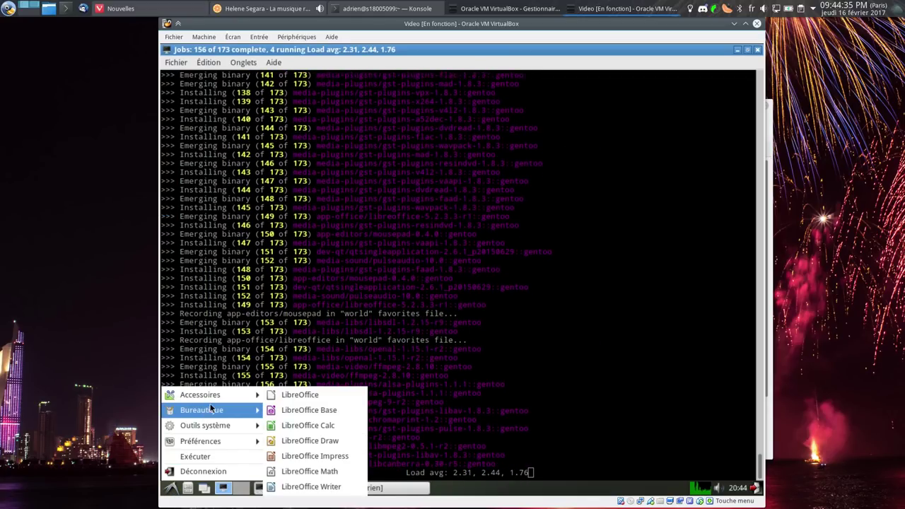
pyautogui.moveTo(226, 395)
pyautogui.click(290, 425)
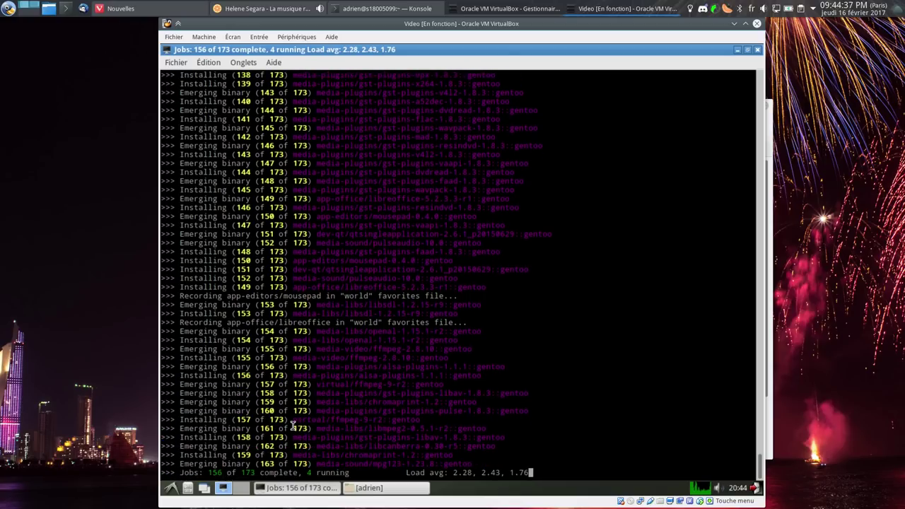
pyautogui.moveTo(239, 54); pyautogui.dragTo(292, 70)
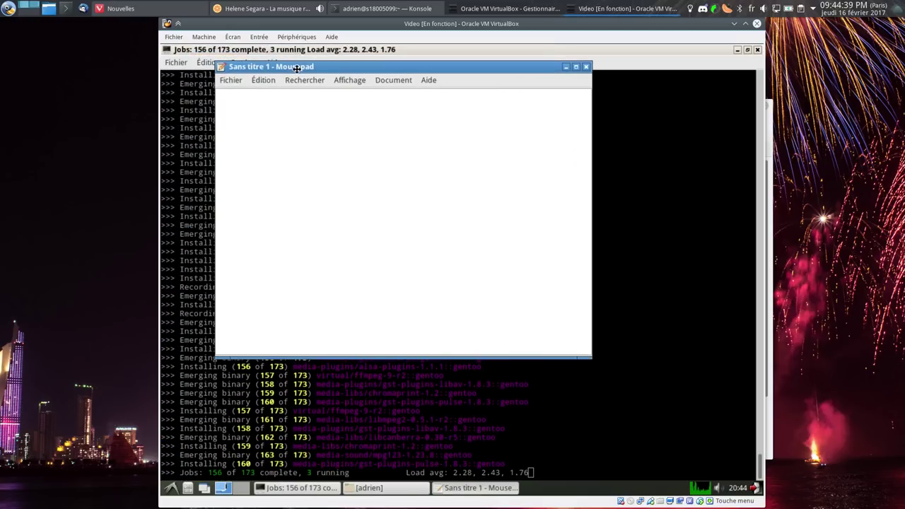
pyautogui.click(586, 67)
# Launch LibreOffice Impress, check the version information in its About window and close the program
pyautogui.click(170, 489)
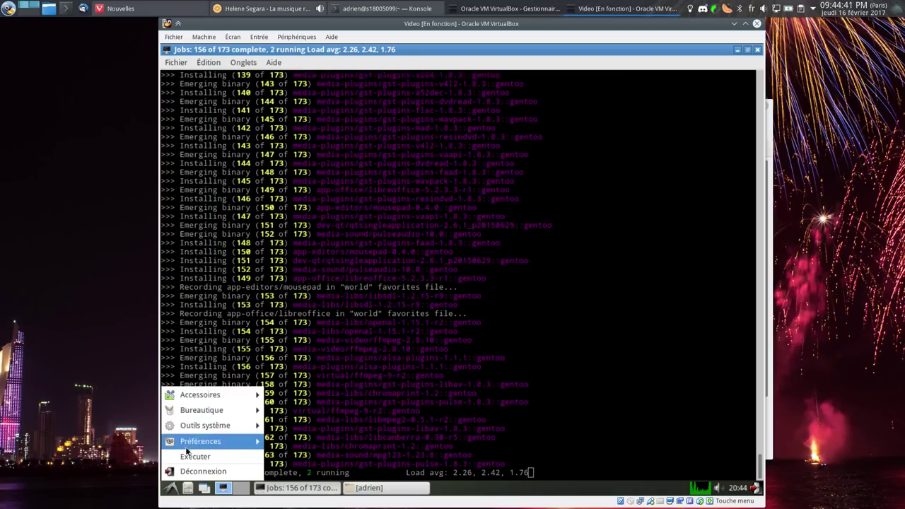
pyautogui.moveTo(207, 416)
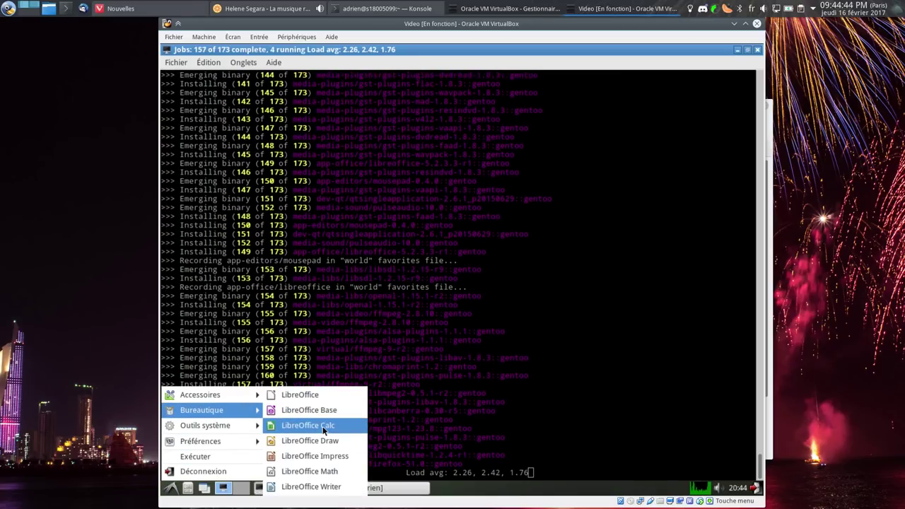
pyautogui.click(316, 458)
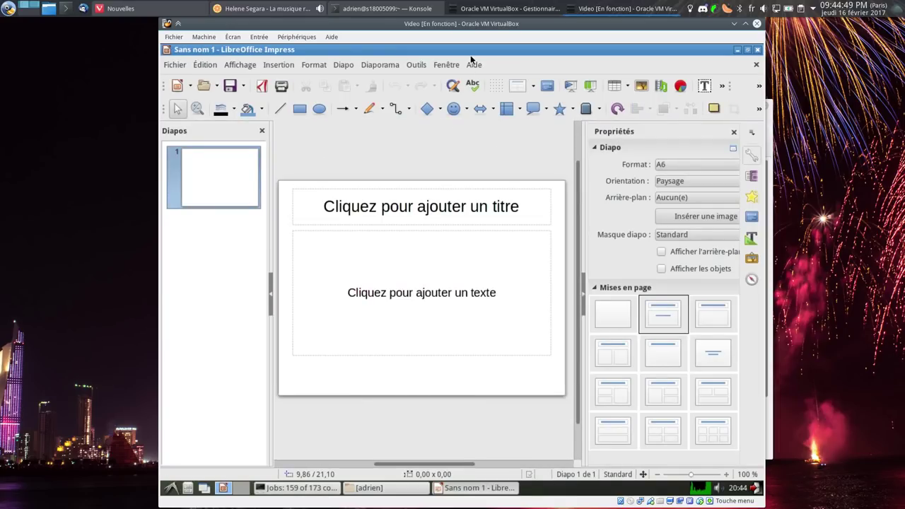
pyautogui.click(472, 64)
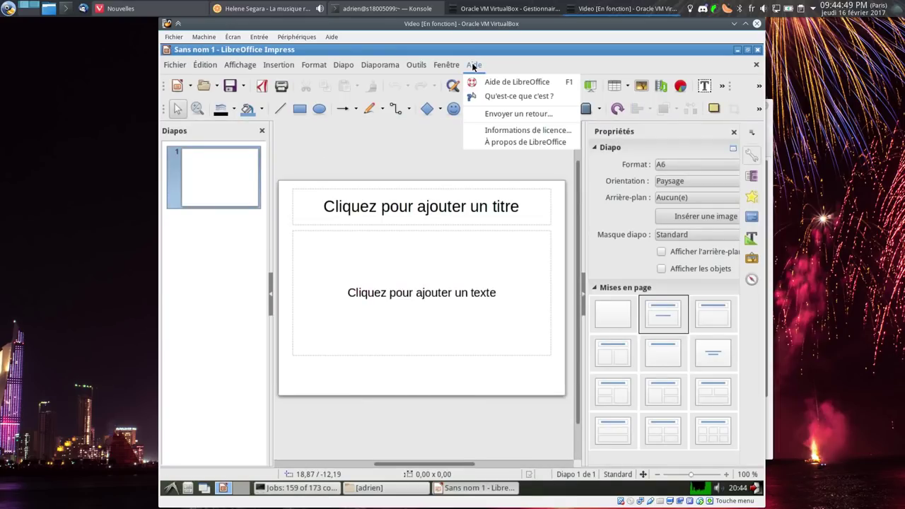
pyautogui.click(490, 144)
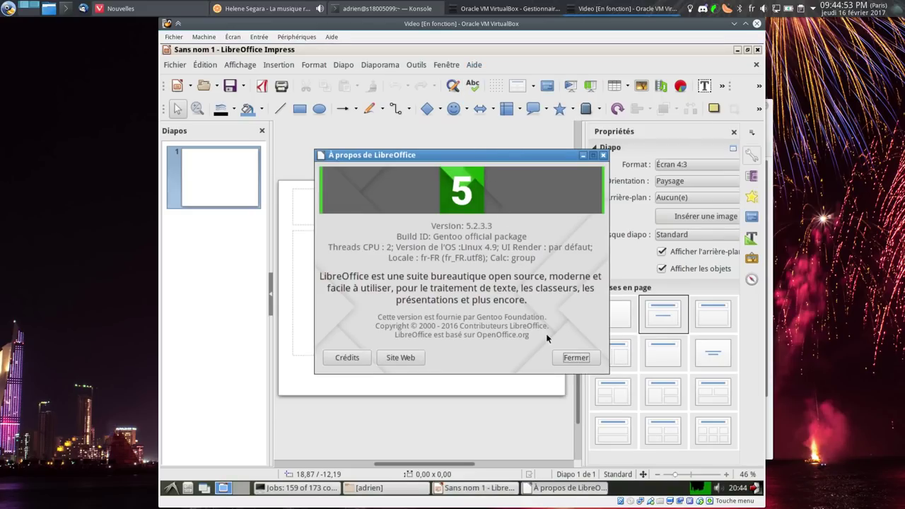
pyautogui.click(572, 358)
pyautogui.click(755, 50)
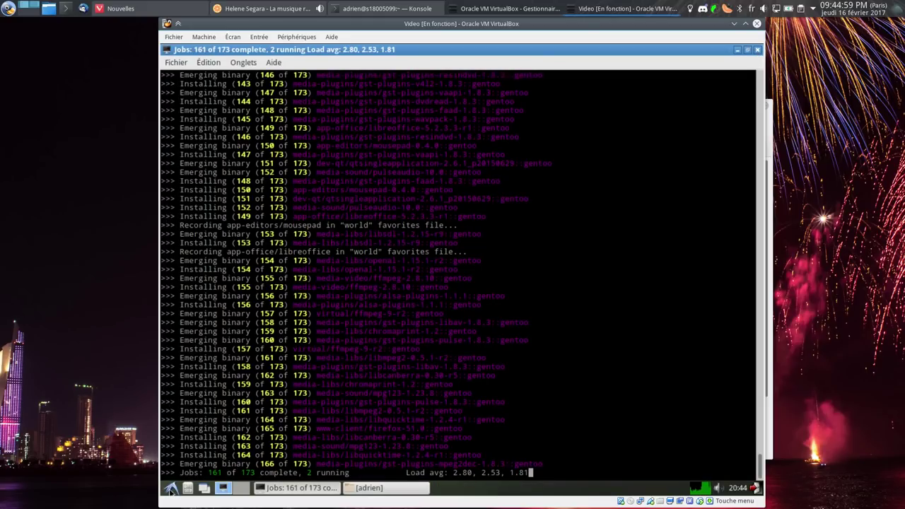
pyautogui.click(170, 487)
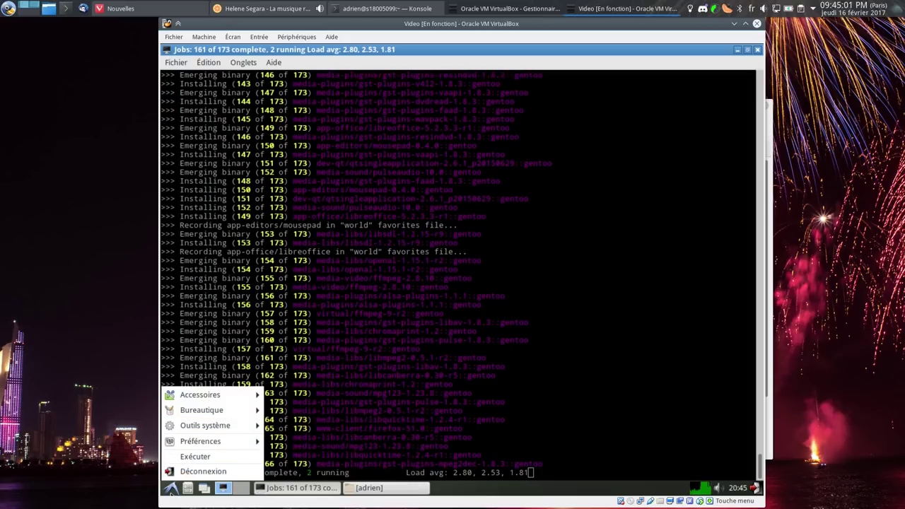
pyautogui.moveTo(195, 429)
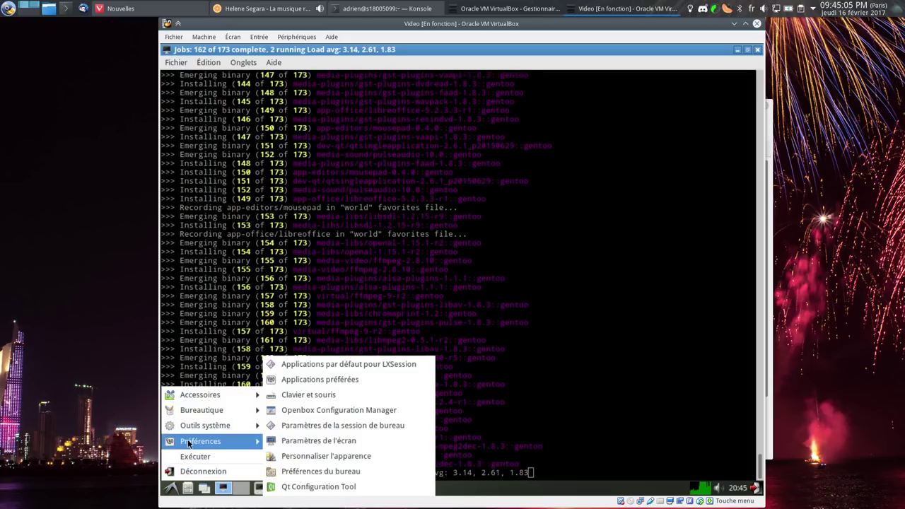
pyautogui.click(170, 488)
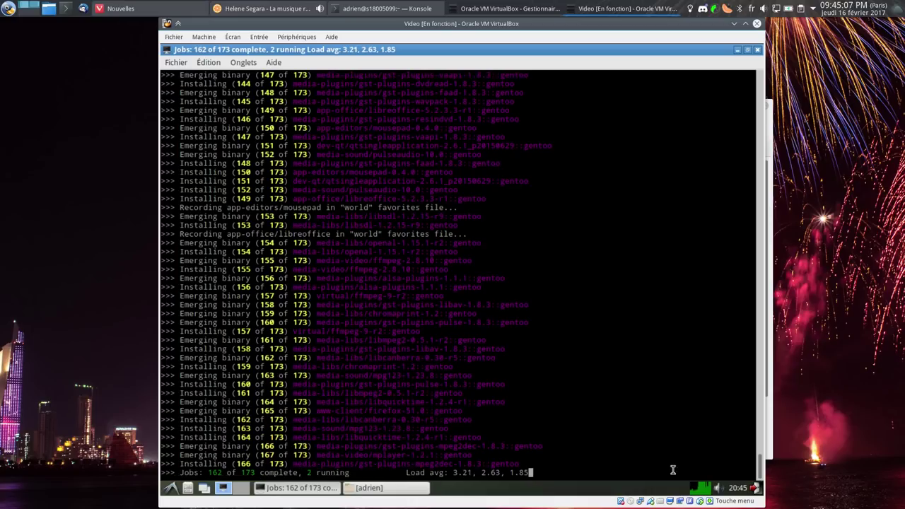
# Raise the sound level with the new volume control in the virtual machine's panel
pyautogui.click(718, 488)
pyautogui.moveTo(736, 434); pyautogui.dragTo(736, 419)
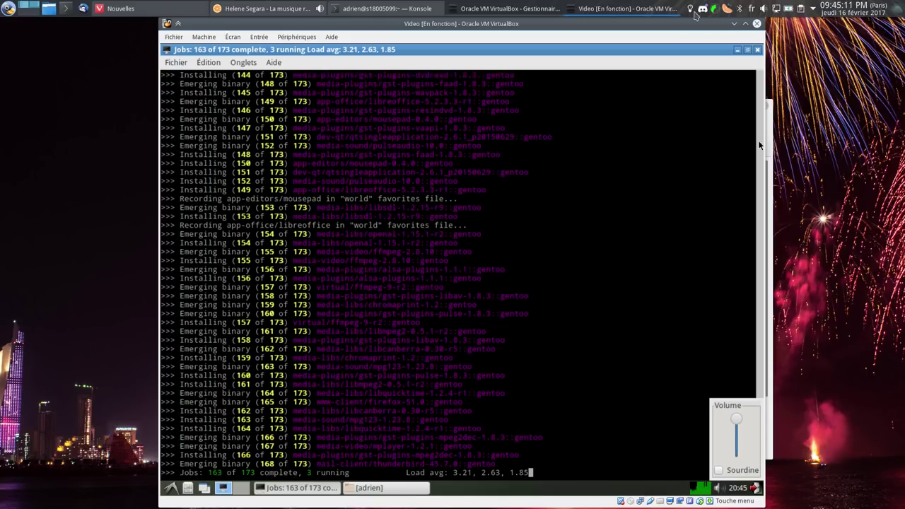
# Stop the music playing in Clementine on the host, and turn up the host's sound volume
pyautogui.rightClick(726, 9)
pyautogui.click(741, 45)
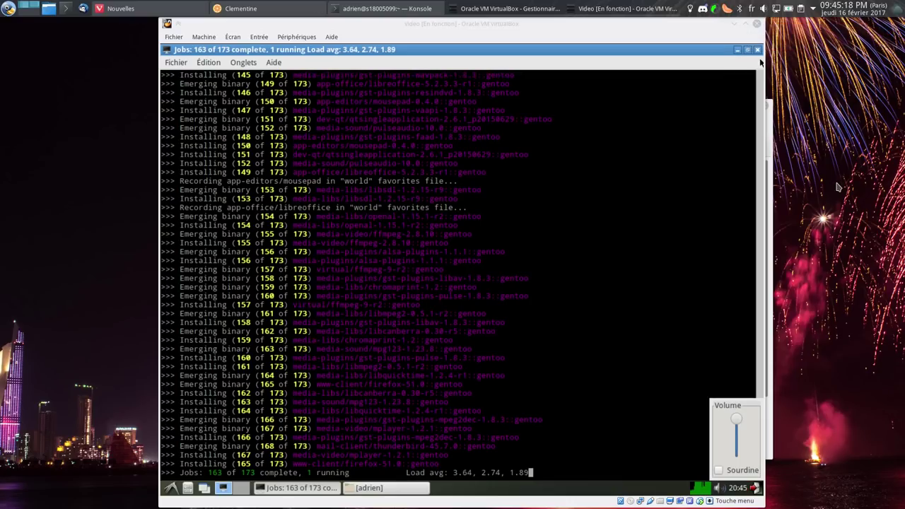
pyautogui.press('XF86AudioRaiseVolume')
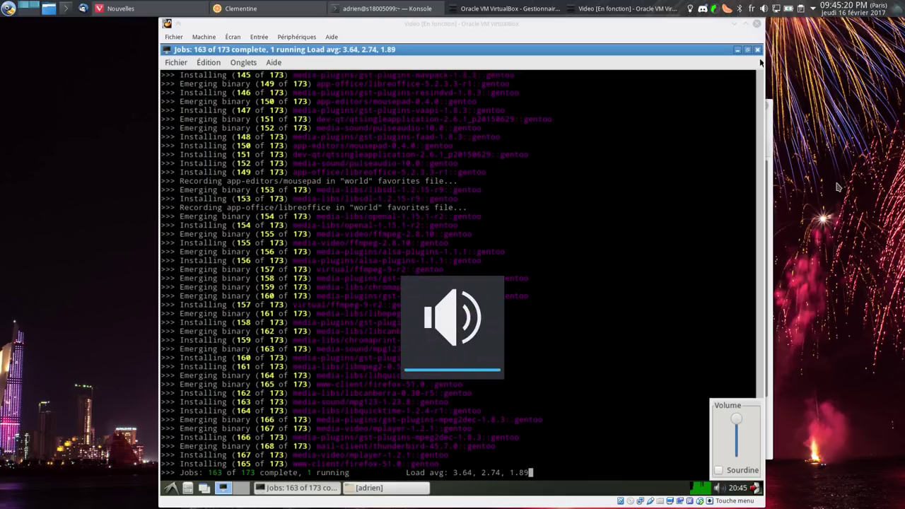
pyautogui.click(719, 488)
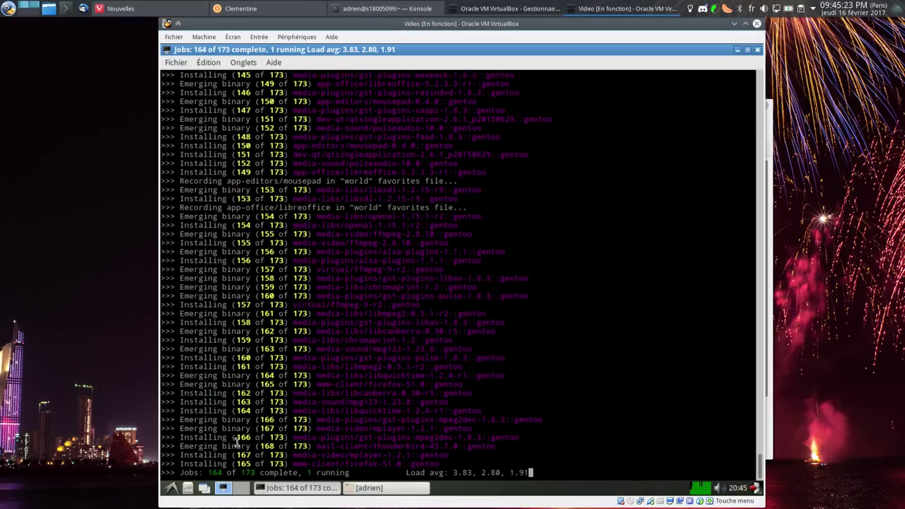
# Try to start Firefox by running the command "firefox", and dismiss the Exécuter dialog
pyautogui.click(171, 488)
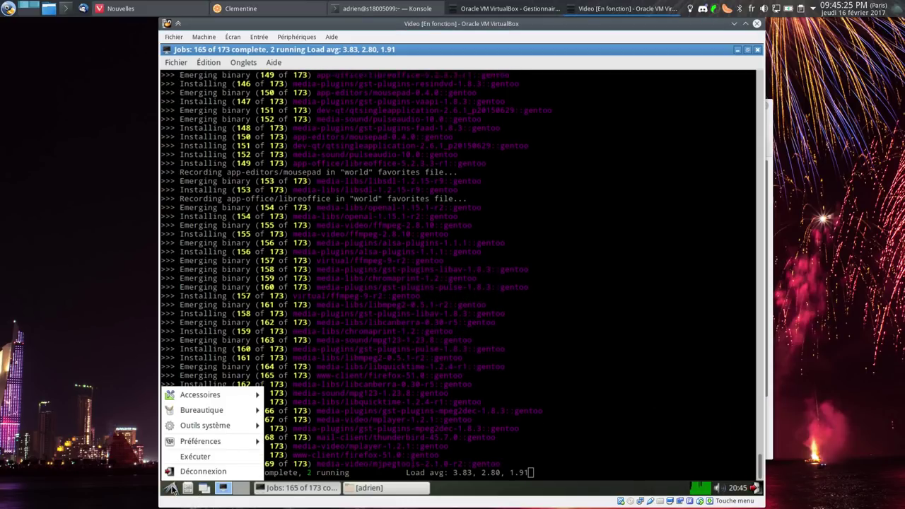
pyautogui.moveTo(194, 427)
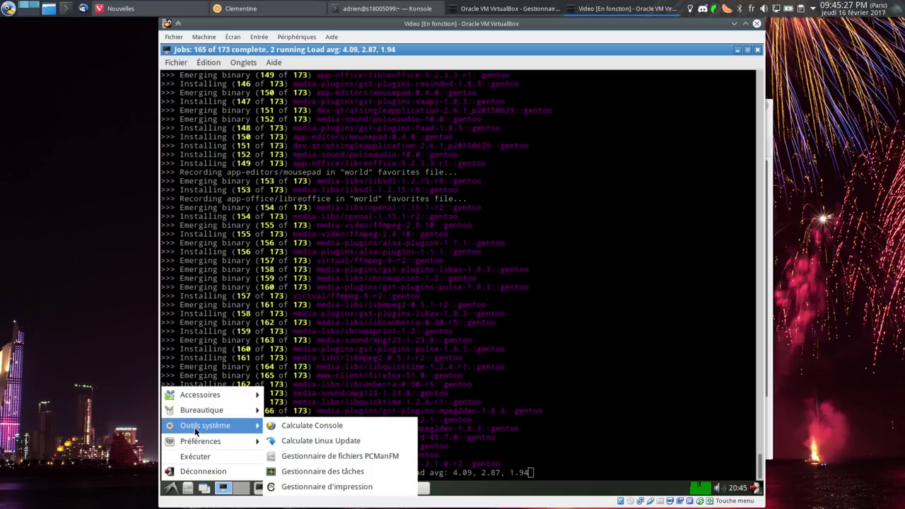
pyautogui.click(401, 313)
pyautogui.hotkey('alt', 'F2')
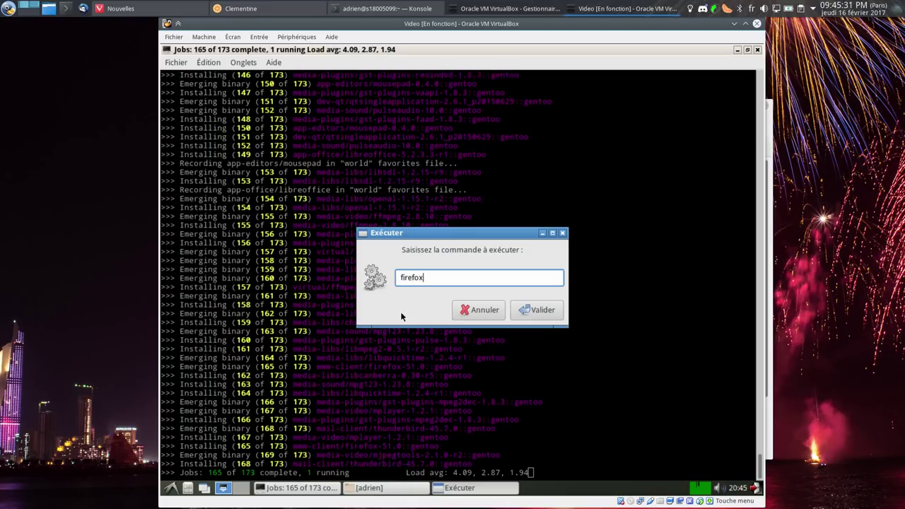
pyautogui.press('Return')
pyautogui.click(536, 322)
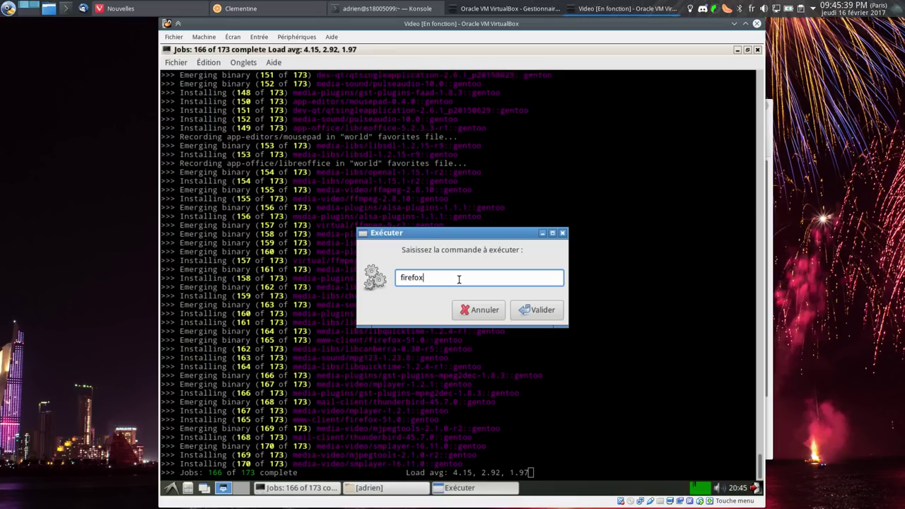
pyautogui.click(468, 310)
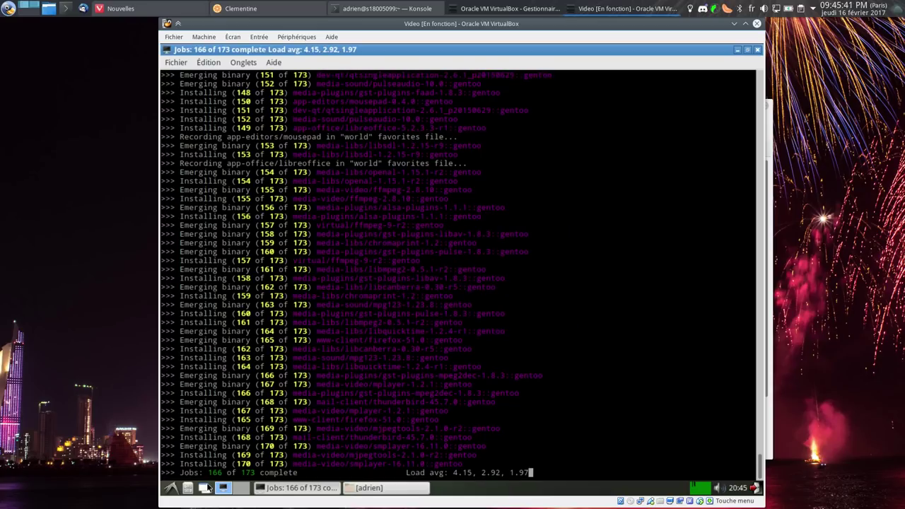
# Launch Mozilla Firefox from the Internet category of the installed applications
pyautogui.click(169, 489)
pyautogui.moveTo(166, 492)
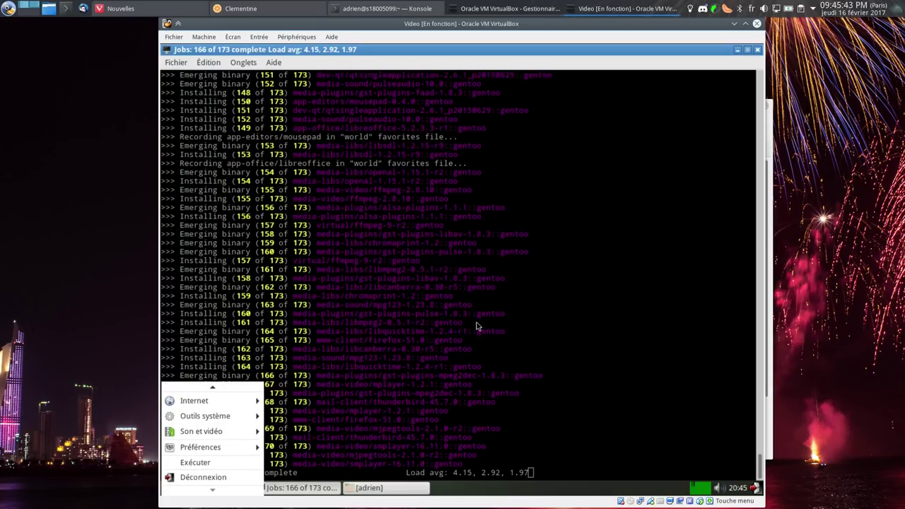
pyautogui.click(476, 326)
pyautogui.click(171, 490)
pyautogui.moveTo(227, 405)
pyautogui.click(323, 404)
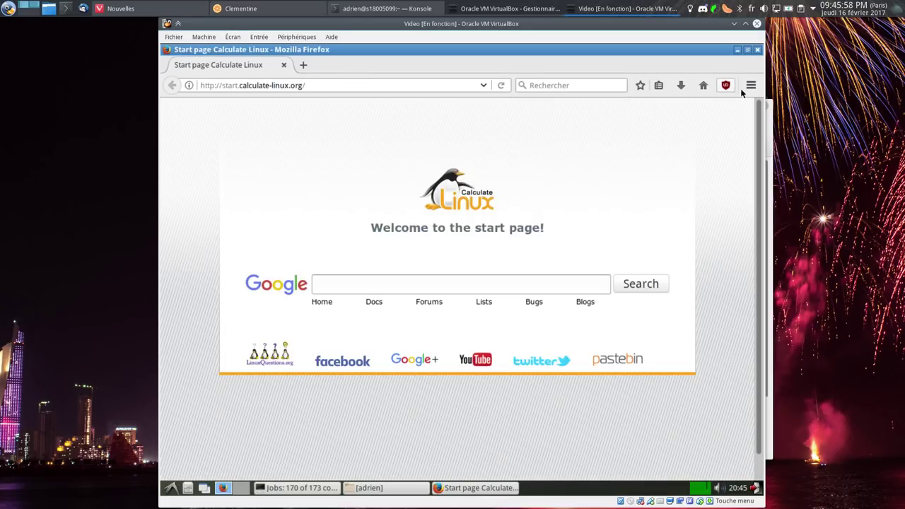
# Check the Firefox version in the "À propos de Mozilla Firefox" window and close that window
pyautogui.click(750, 86)
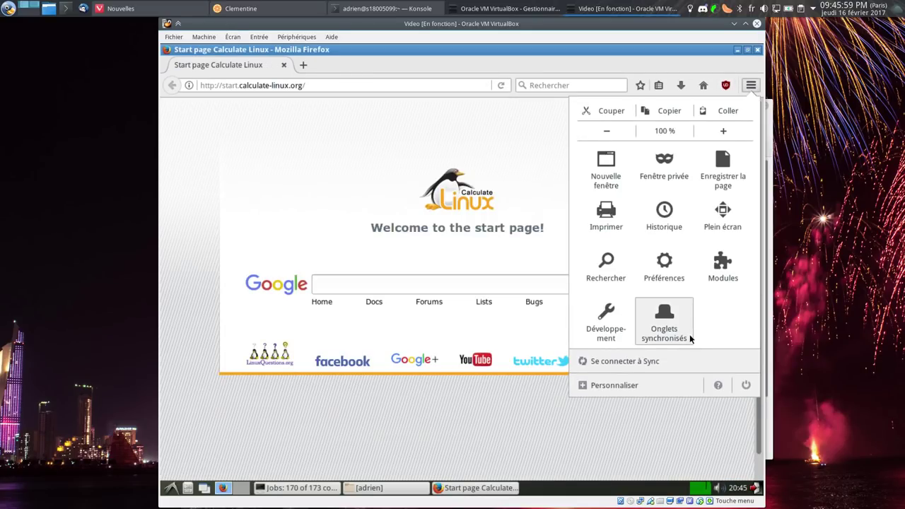
pyautogui.click(712, 383)
pyautogui.click(651, 225)
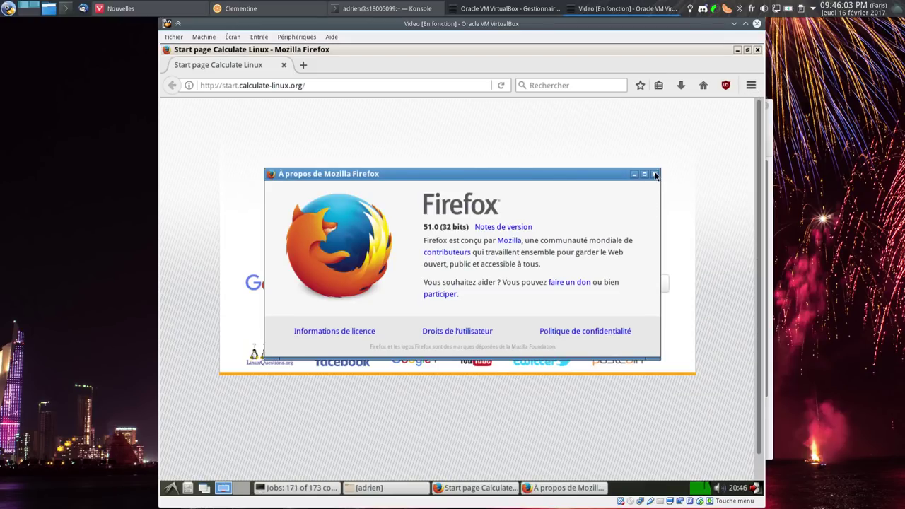
pyautogui.click(654, 174)
# Load the website altermusique.org in Firefox and browse down to its album covers
pyautogui.click(374, 85)
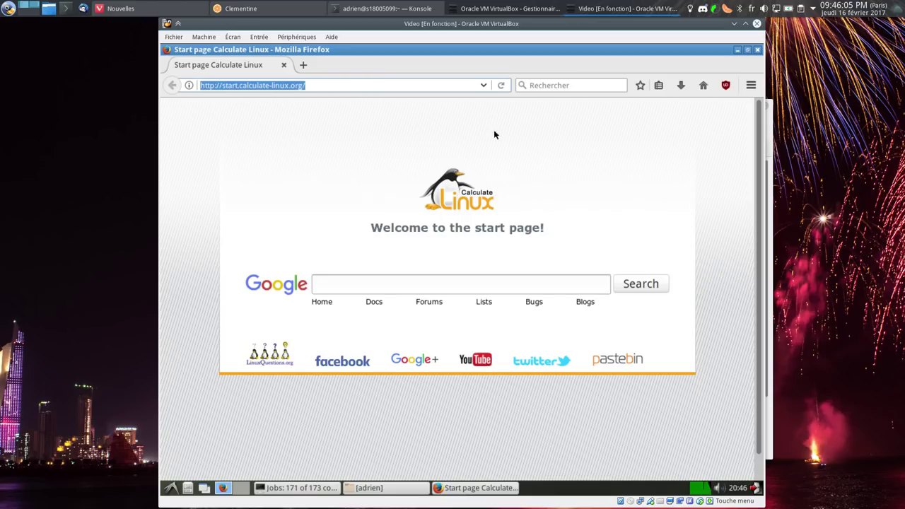
pyautogui.write('altermusique')
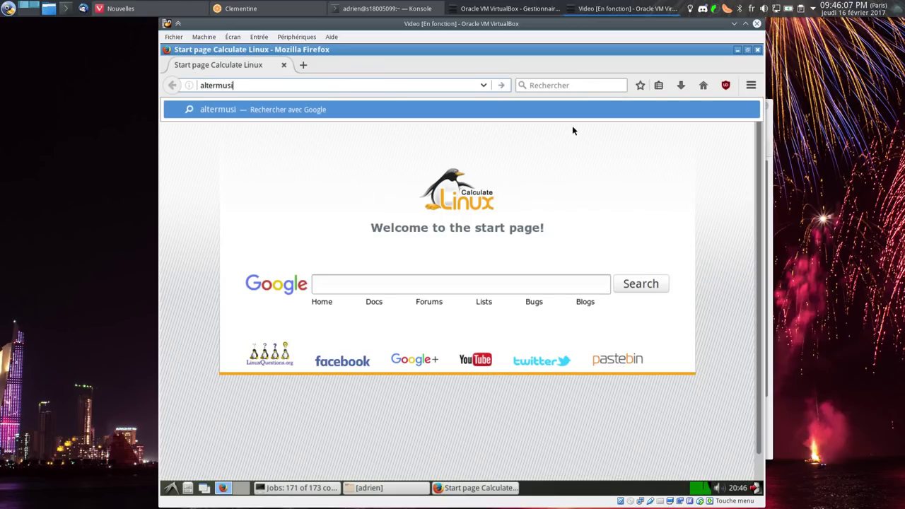
pyautogui.write('.org')
pyautogui.press('Return')
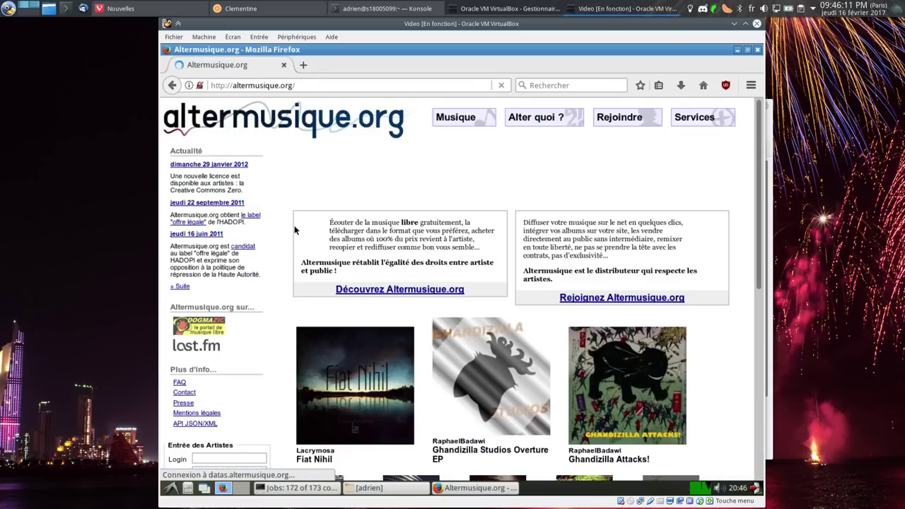
pyautogui.scroll(-5, 566, 416)
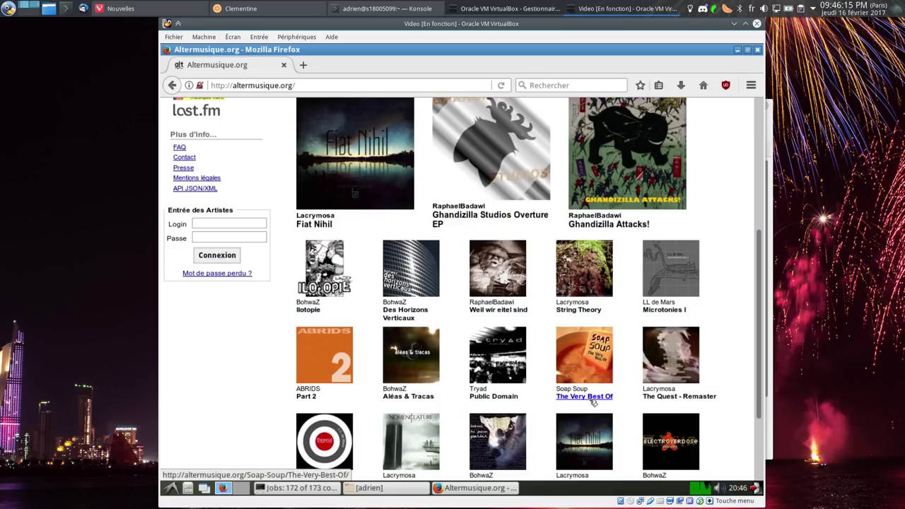
# Open the ABRIDS album "Part 2" and save its complete low-quality MP3 192kbps download, ABRIDS-Part-2-LOW.zip
pyautogui.scroll(-3, 593, 401)
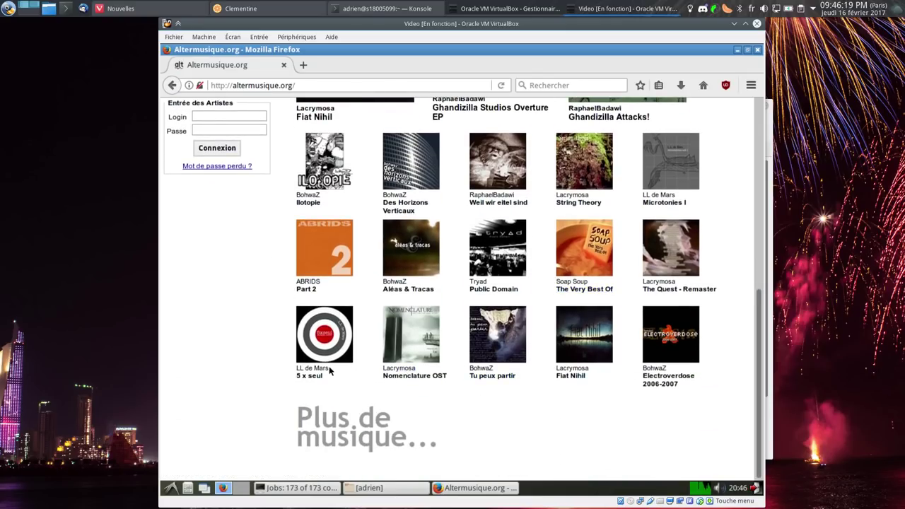
pyautogui.click(311, 250)
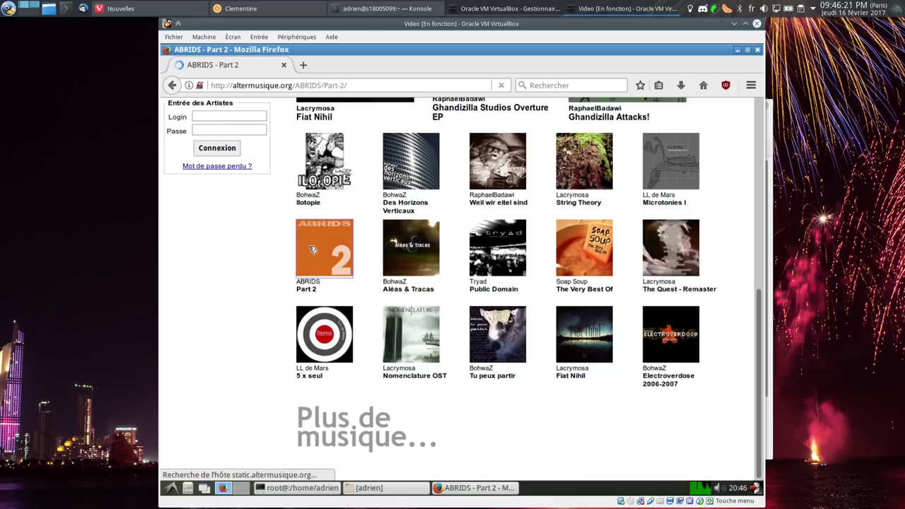
pyautogui.scroll(-1, 387, 375)
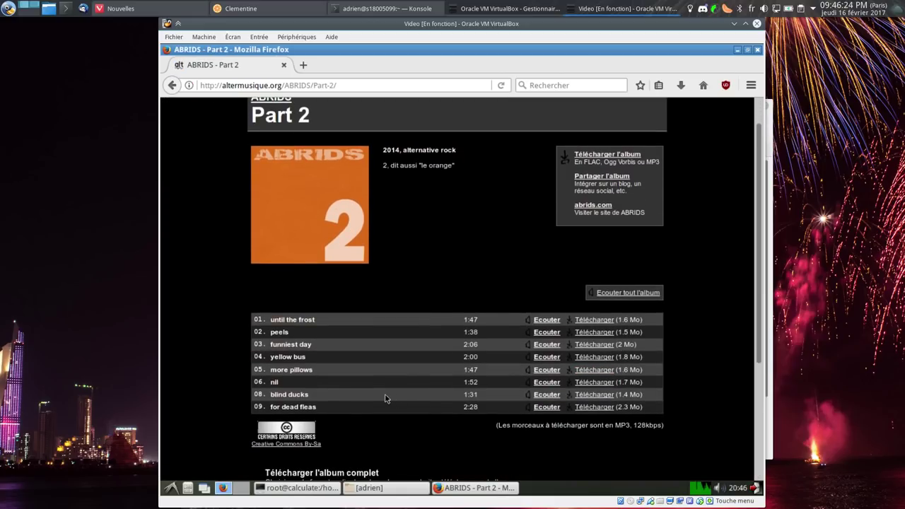
pyautogui.scroll(-5, 441, 260)
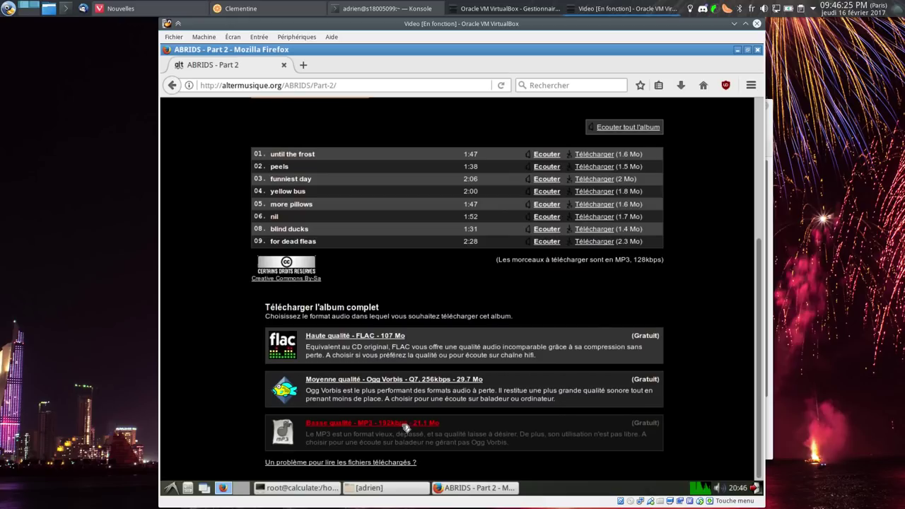
pyautogui.click(406, 424)
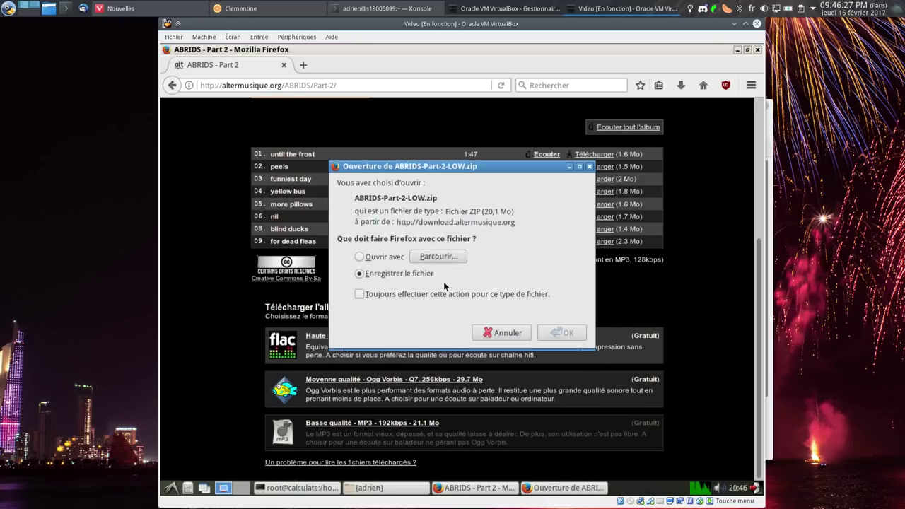
pyautogui.click(548, 330)
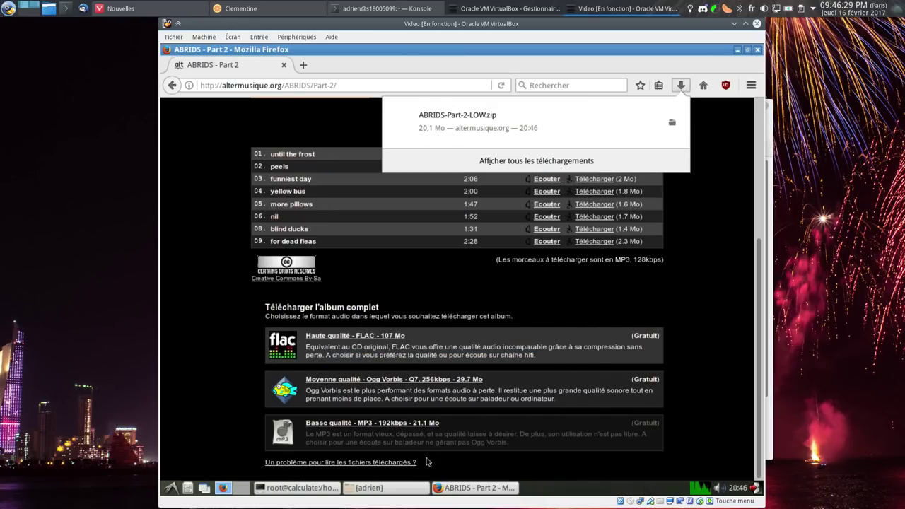
# Load the YouTube home page in the current Firefox tab
pyautogui.click(314, 90)
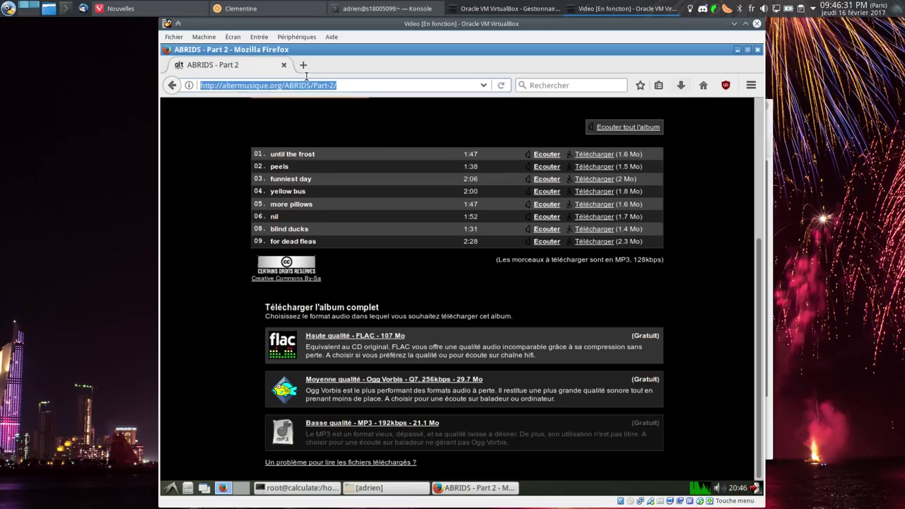
pyautogui.write('youtube')
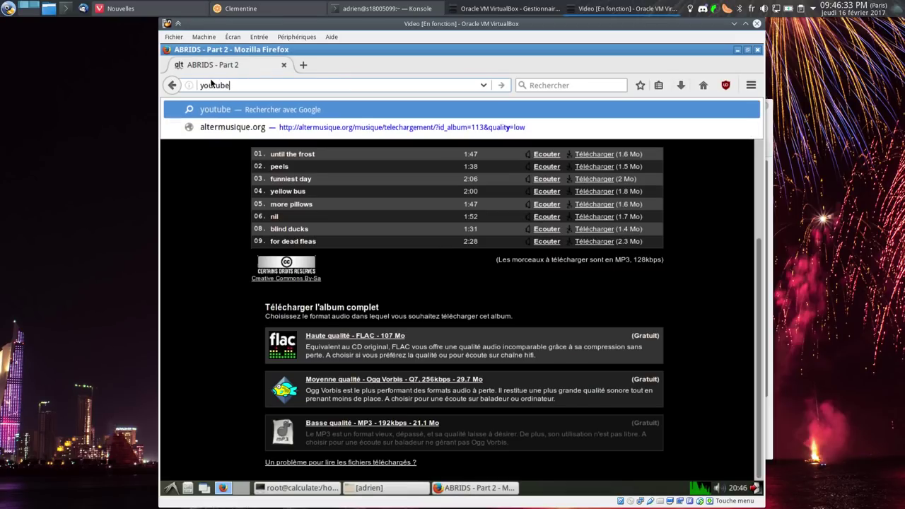
pyautogui.press('Return')
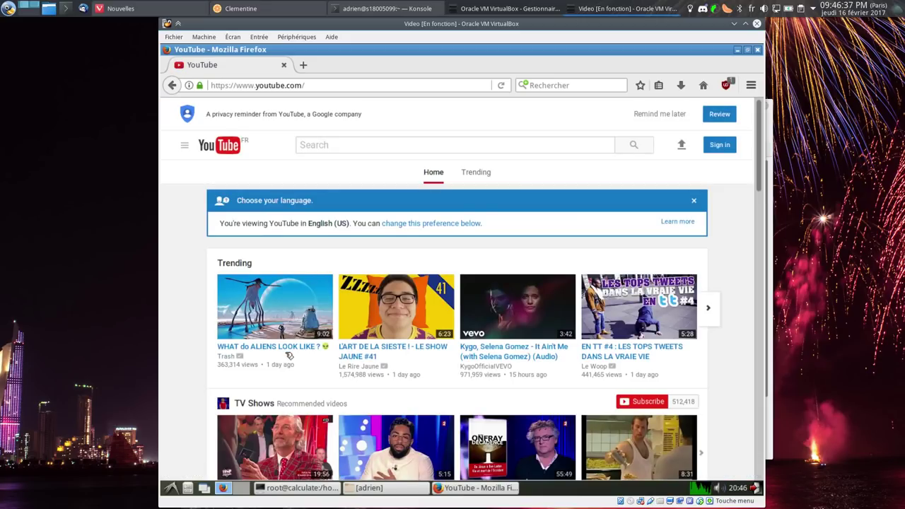
# Open the Katy Perry "Chained To The Rhythm" lyric video from the Latest Music Videos section
pyautogui.scroll(-3, 295, 345)
pyautogui.scroll(-6, 297, 345)
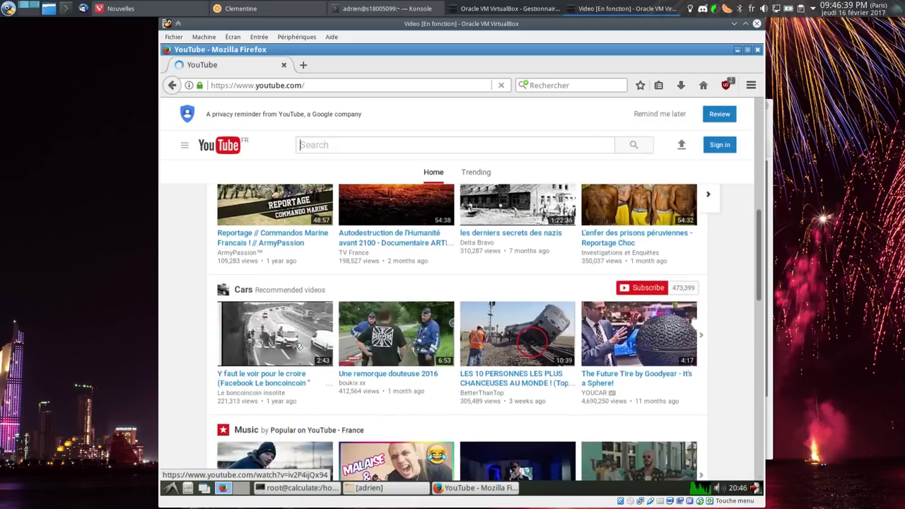
pyautogui.scroll(-5, 297, 345)
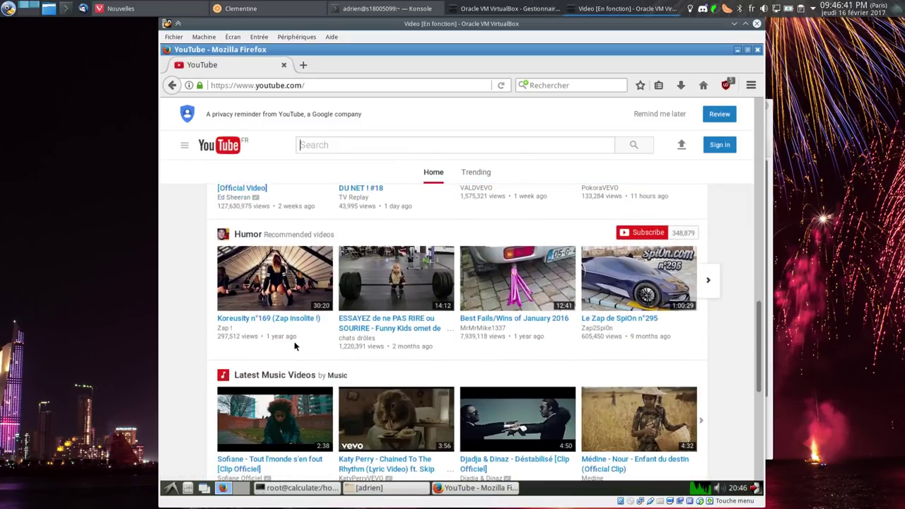
pyautogui.scroll(-3, 296, 345)
pyautogui.scroll(-1, 296, 345)
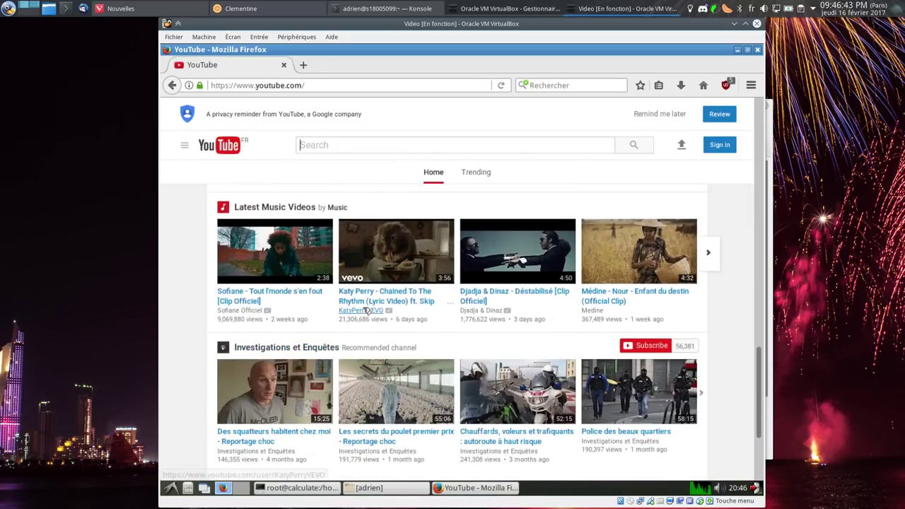
pyautogui.click(382, 301)
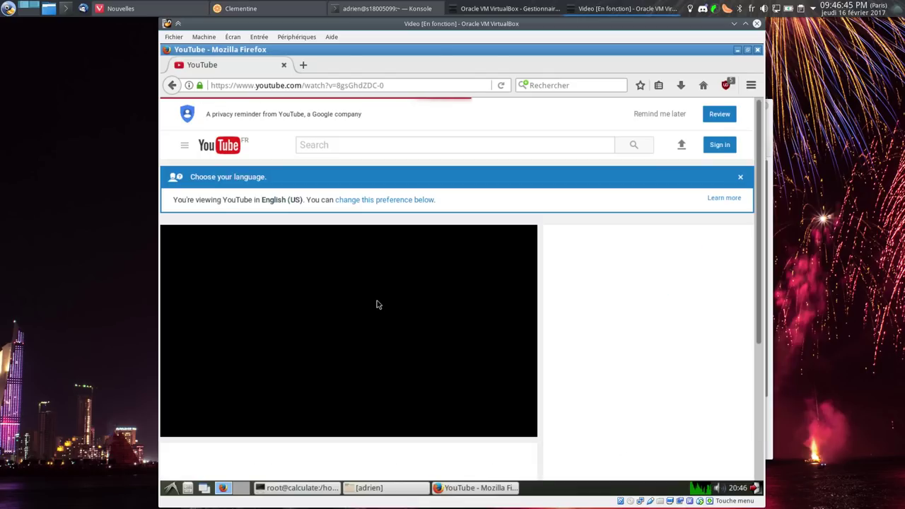
# Check the video player's context menu, dismiss it, and skip the playing video ahead to about 1:15
pyautogui.rightClick(353, 305)
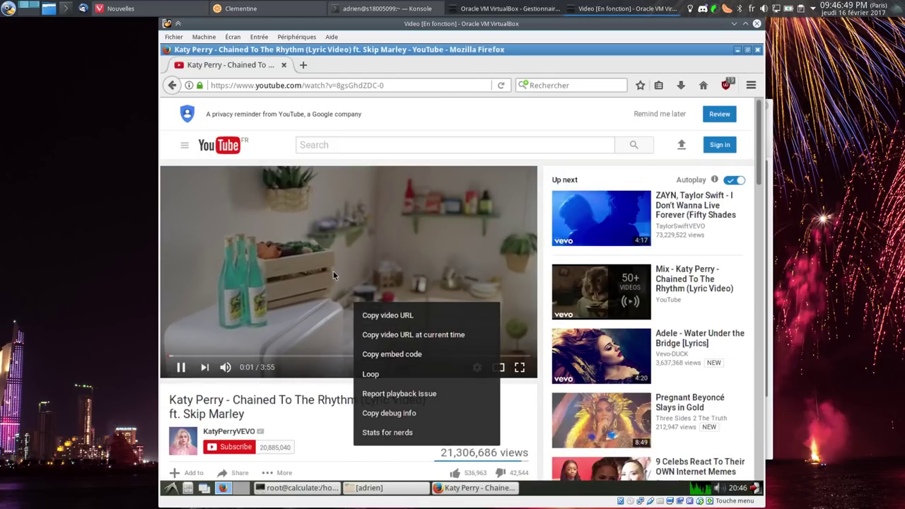
pyautogui.click(333, 271)
pyautogui.rightClick(334, 274)
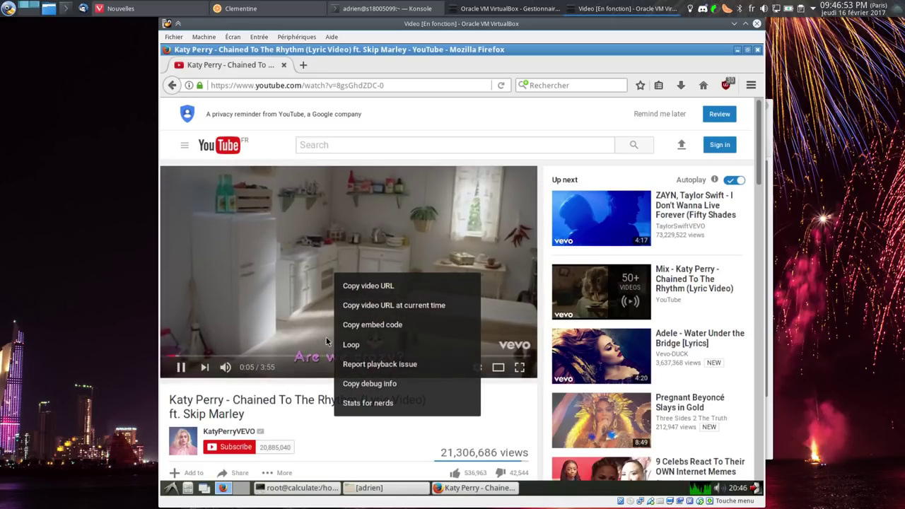
pyautogui.click(299, 392)
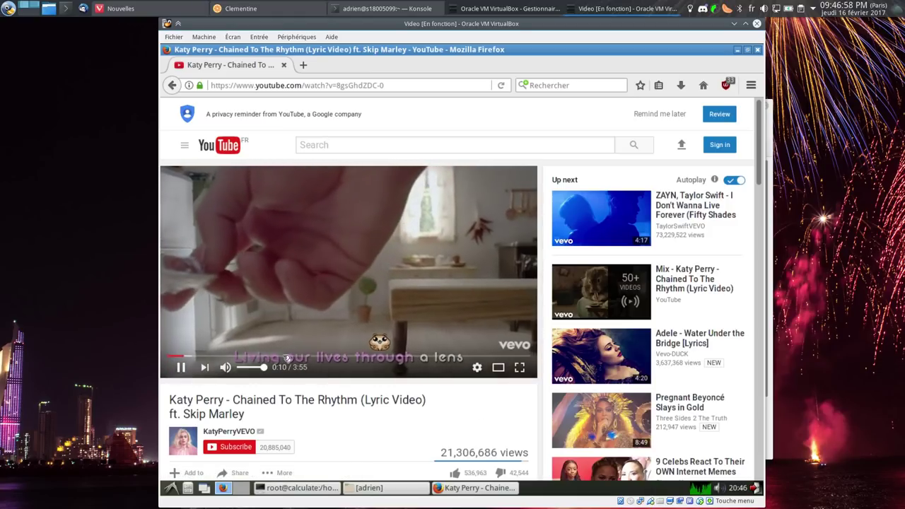
pyautogui.click(286, 357)
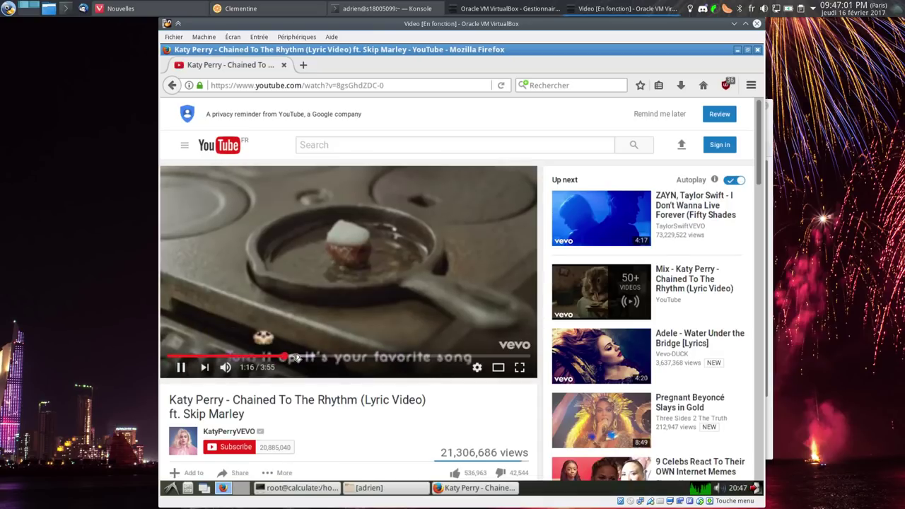
# Check the sound levels by running "alsamixer" in a new terminal tab, and quit the mixer
pyautogui.click(322, 488)
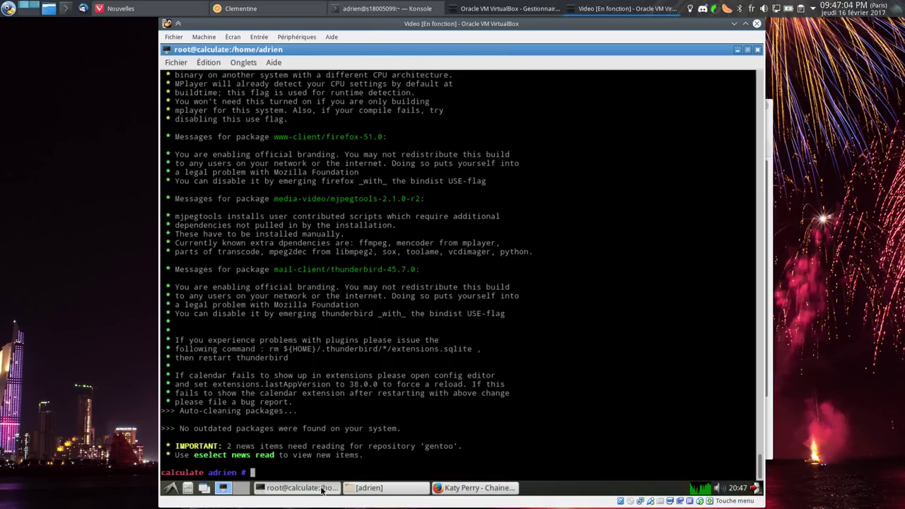
pyautogui.click(178, 63)
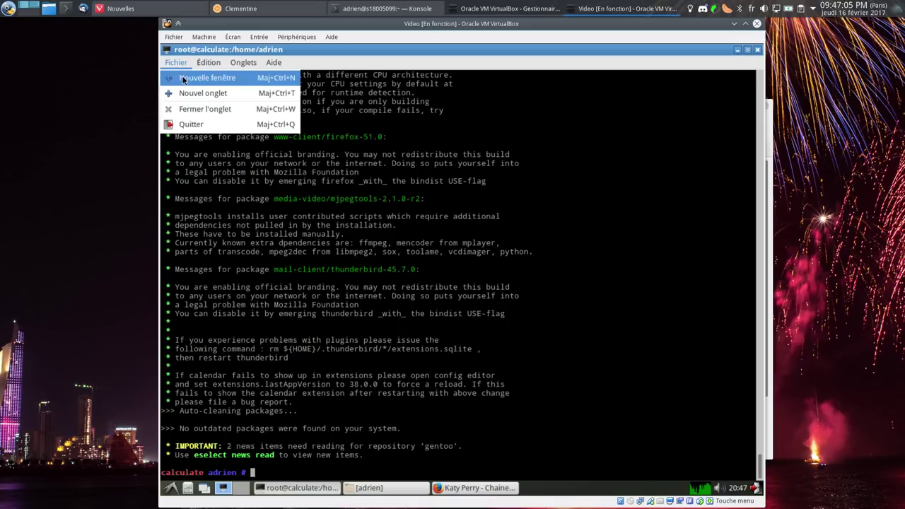
pyautogui.click(183, 88)
pyautogui.write('alsamixer')
pyautogui.press('Return')
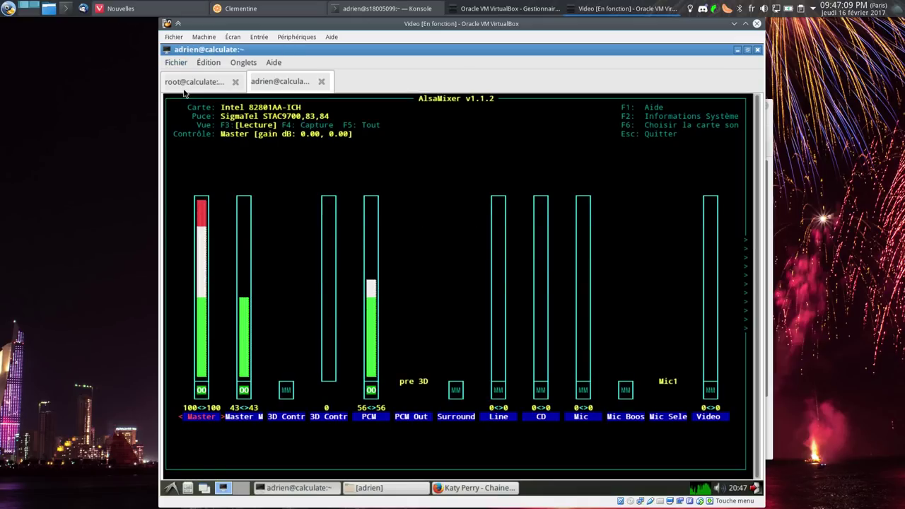
pyautogui.press('Escape')
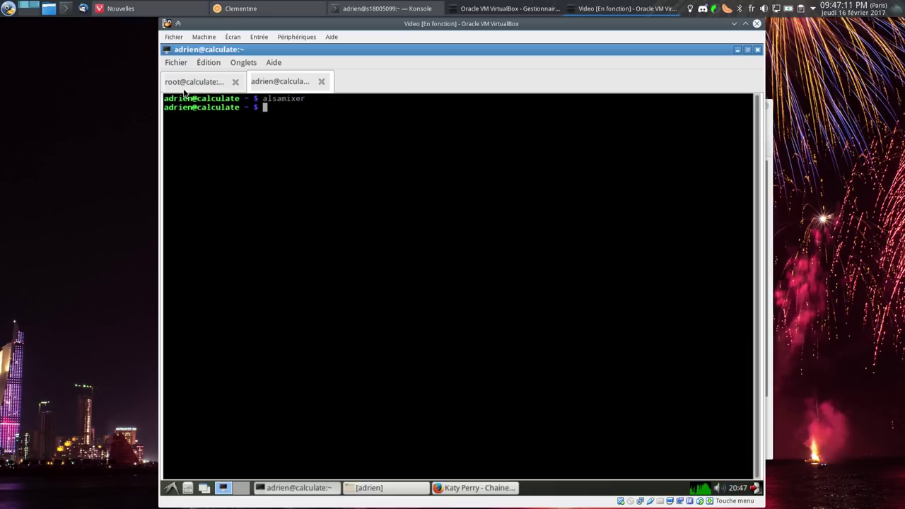
# Install pavucontrol by running "emerge pavucontrol" in the root terminal tab
pyautogui.click(206, 80)
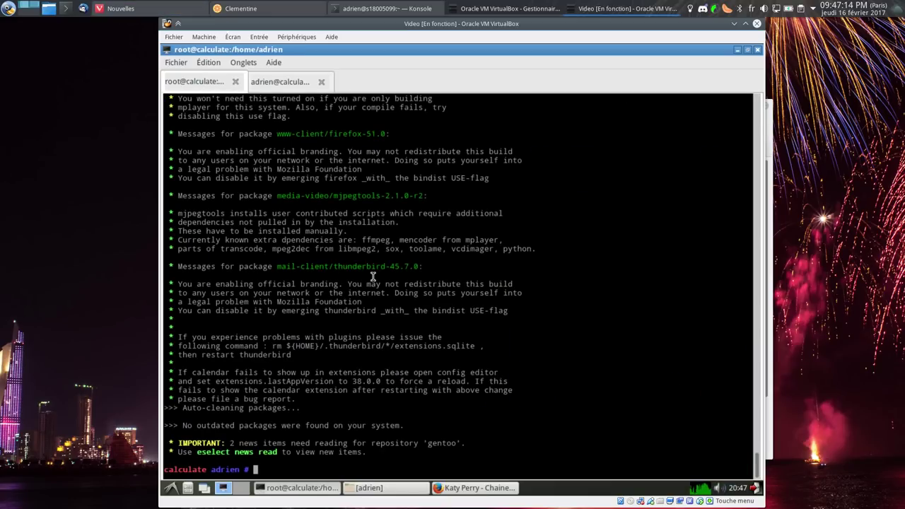
pyautogui.write('emerge pavucontrol')
pyautogui.press('Return')
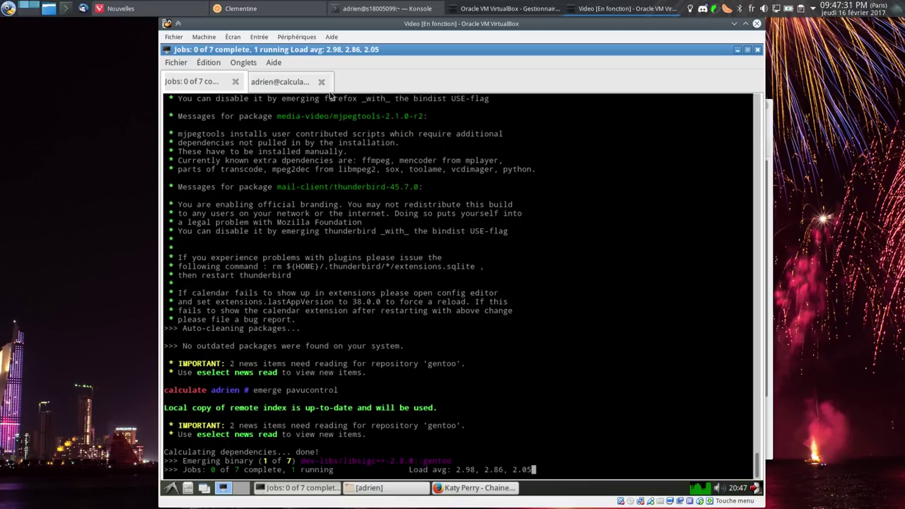
# Gain root access in the second terminal tab with "su" and the root password, repeating the login if needed
pyautogui.click(296, 84)
pyautogui.click(475, 488)
pyautogui.click(475, 488)
pyautogui.write('su')
pyautogui.press('Return')
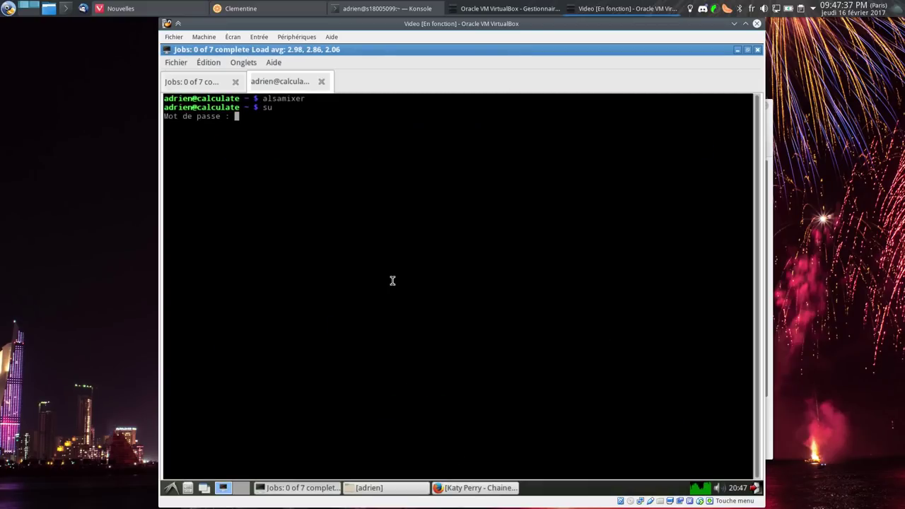
pyautogui.press('Return')
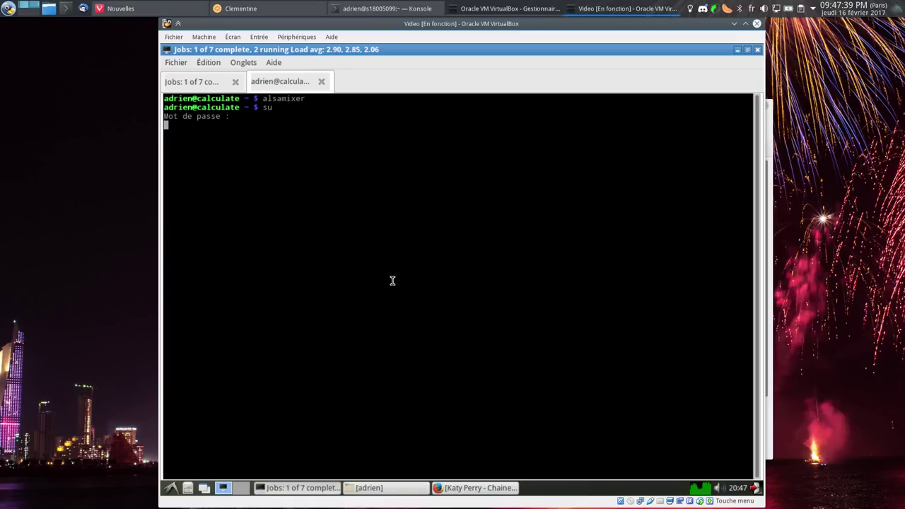
pyautogui.write('su')
pyautogui.press('Return')
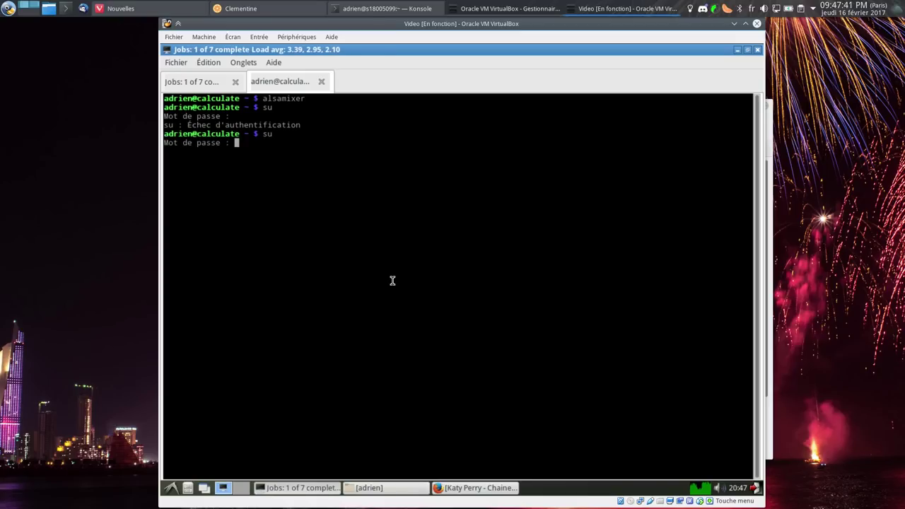
pyautogui.press('Return')
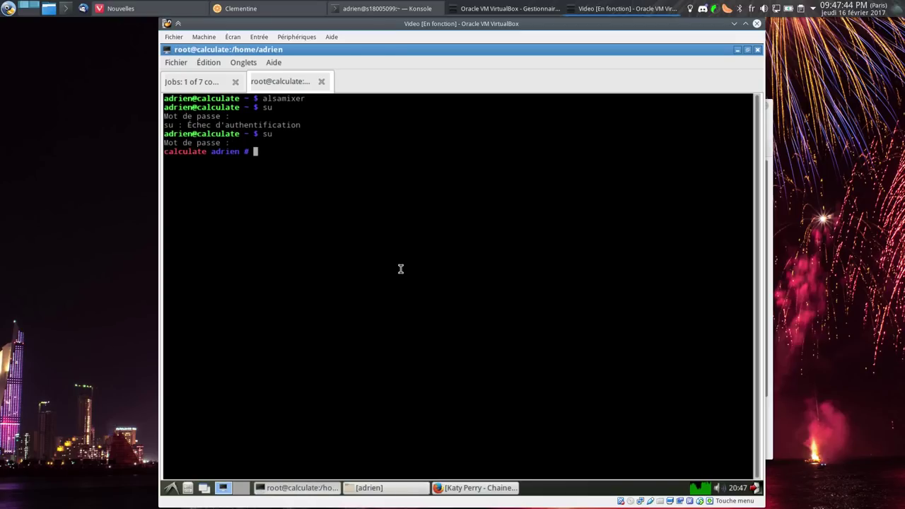
# List the available cl-setup commands and display the help for "cl-setup-audio"
pyautogui.write('cl-se')
pyautogui.press('Tab')
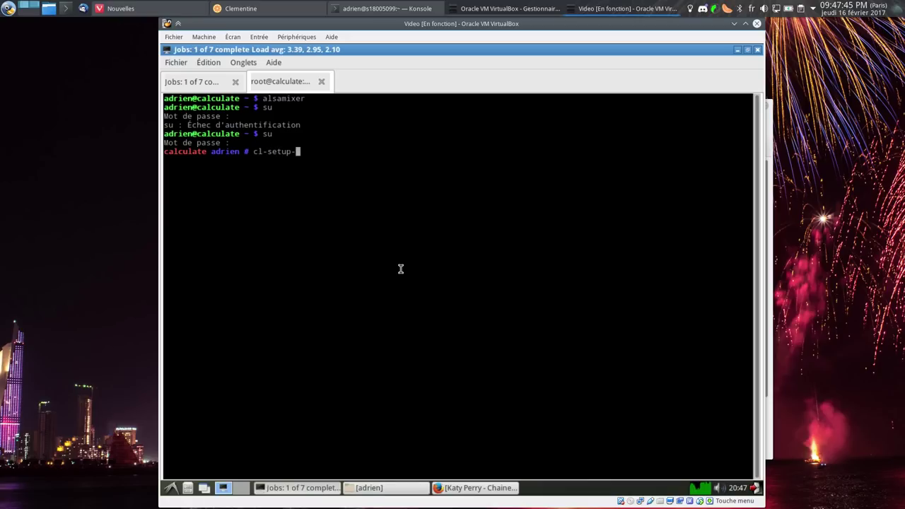
pyautogui.press('Tab')
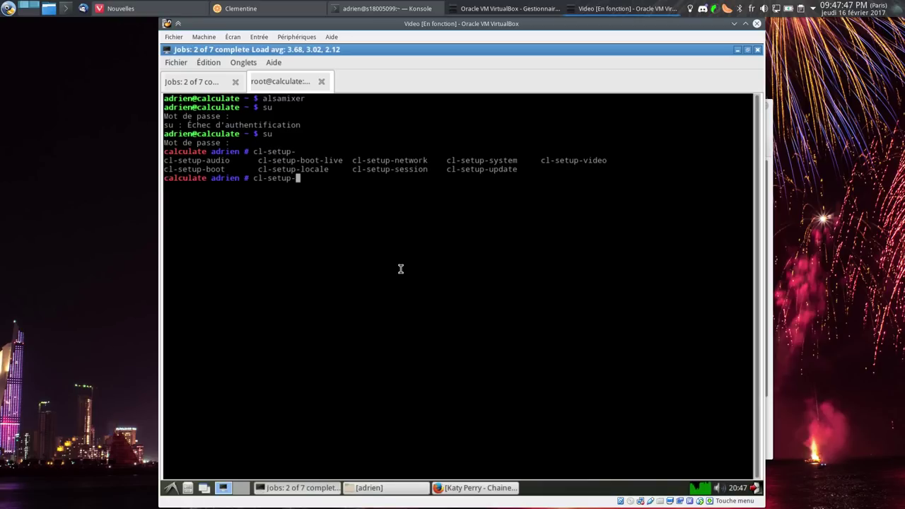
pyautogui.write('update')
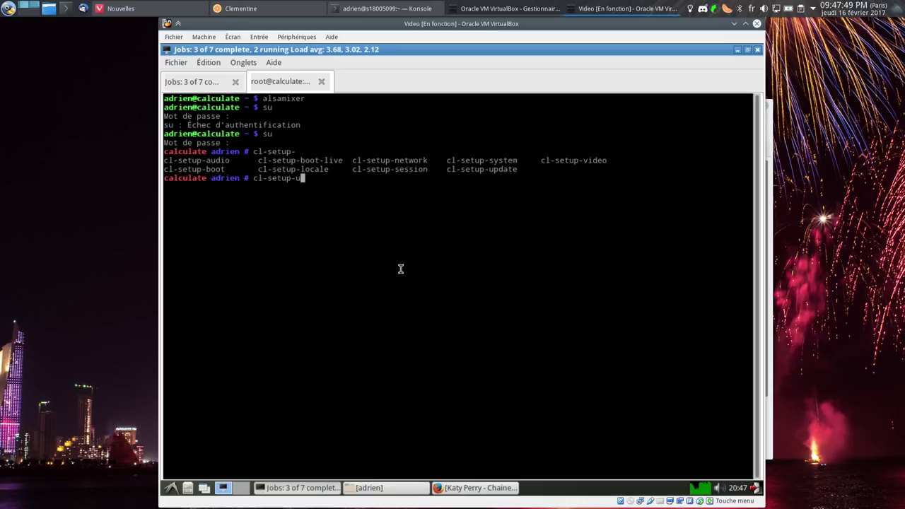
pyautogui.press('BackSpace')
pyautogui.press('BackSpace')
pyautogui.press('BackSpace')
pyautogui.write('au')
pyautogui.press('Tab')
pyautogui.write('--he')
# List the available sound systems with "cl-setup-audio --audio list"
pyautogui.press('Up')
pyautogui.press('BackSpace')
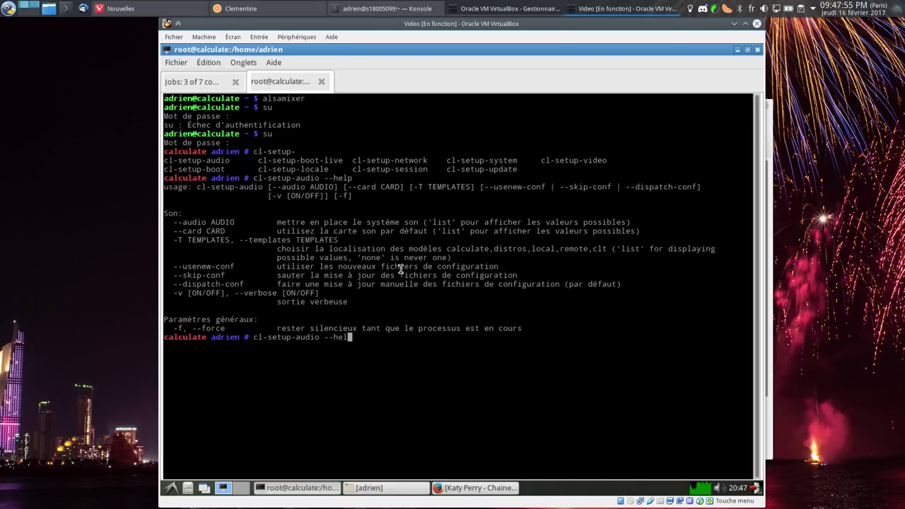
pyautogui.write('--audio list')
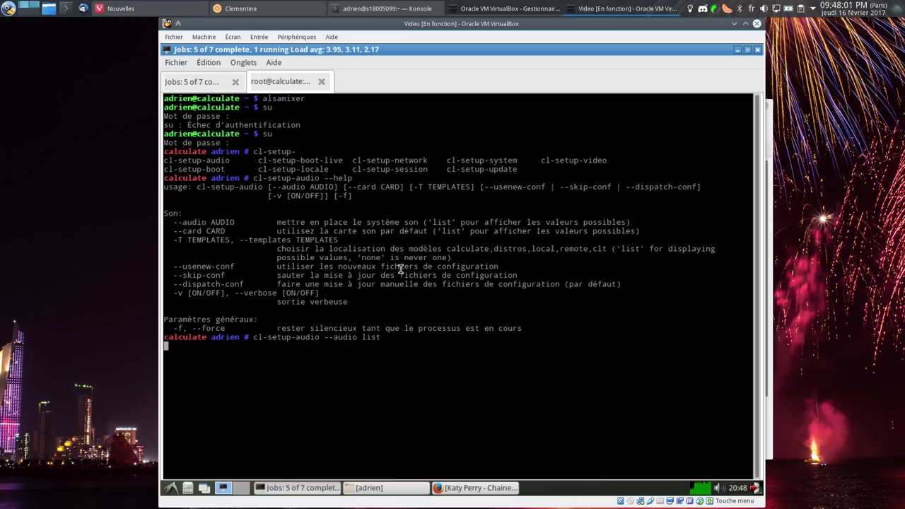
# Set the sound system to PulseAudio with "cl-setup-audio --audio pulseaudio"
pyautogui.press('Up')
pyautogui.press('BackSpace')
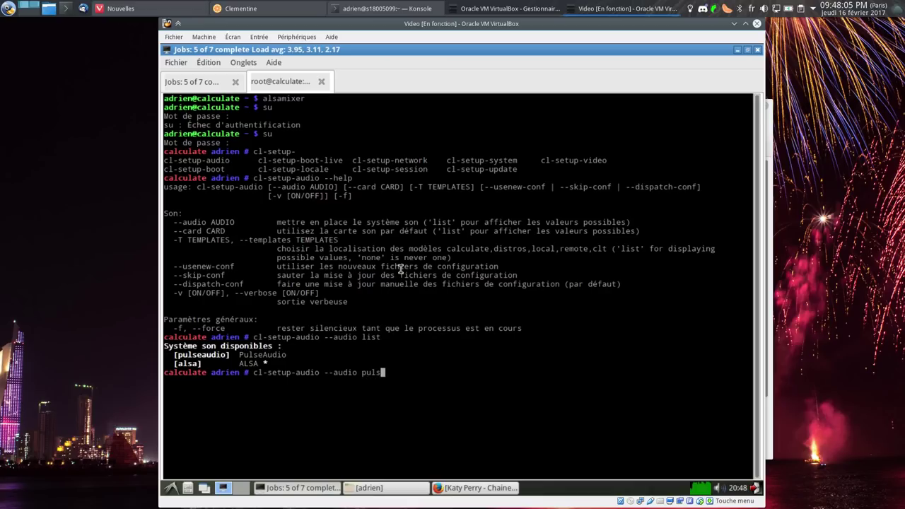
pyautogui.press('Return')
# Show Firefox's personal toolbar (Barre personnelle), add the open YouTube video to it as a bookmark, and close the browser
pyautogui.click(473, 488)
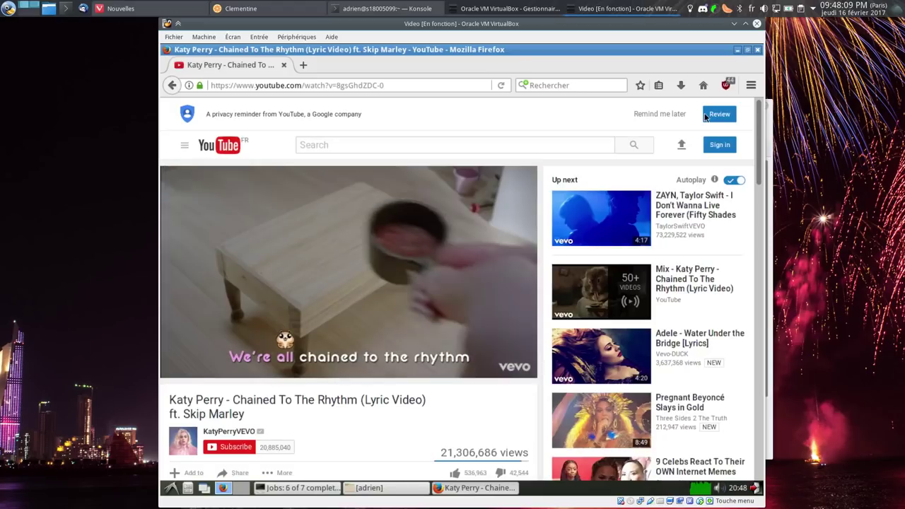
pyautogui.rightClick(325, 65)
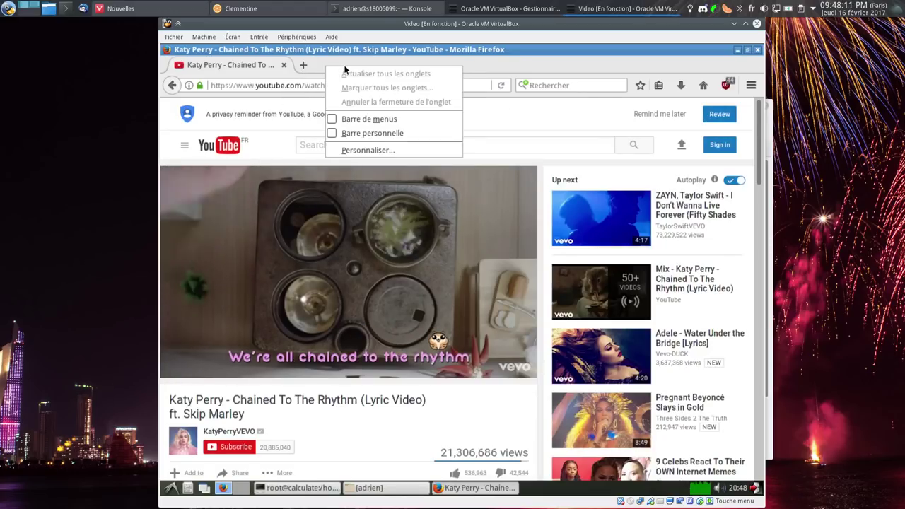
pyautogui.click(347, 133)
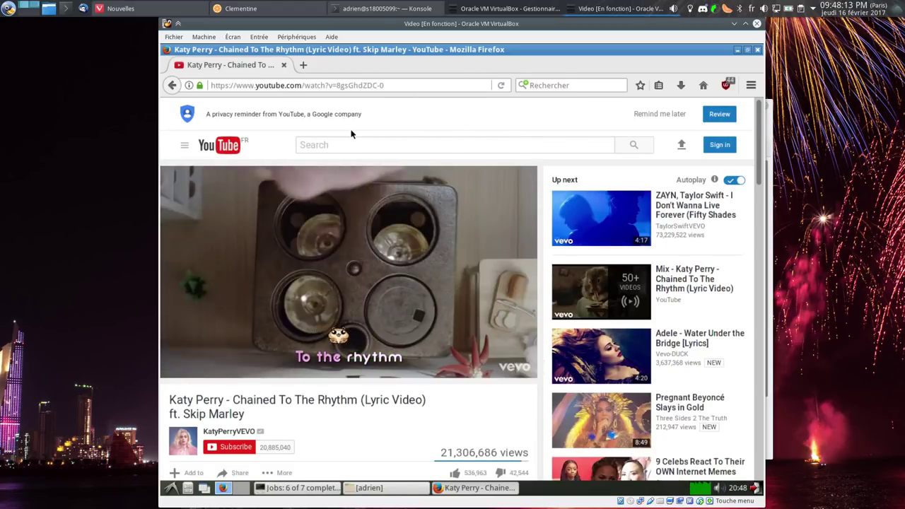
pyautogui.moveTo(200, 85); pyautogui.dragTo(360, 106)
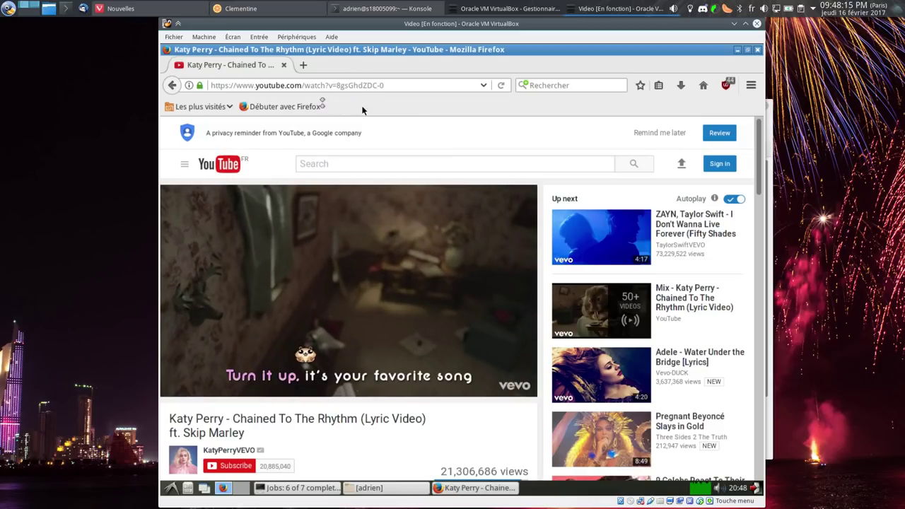
pyautogui.click(756, 52)
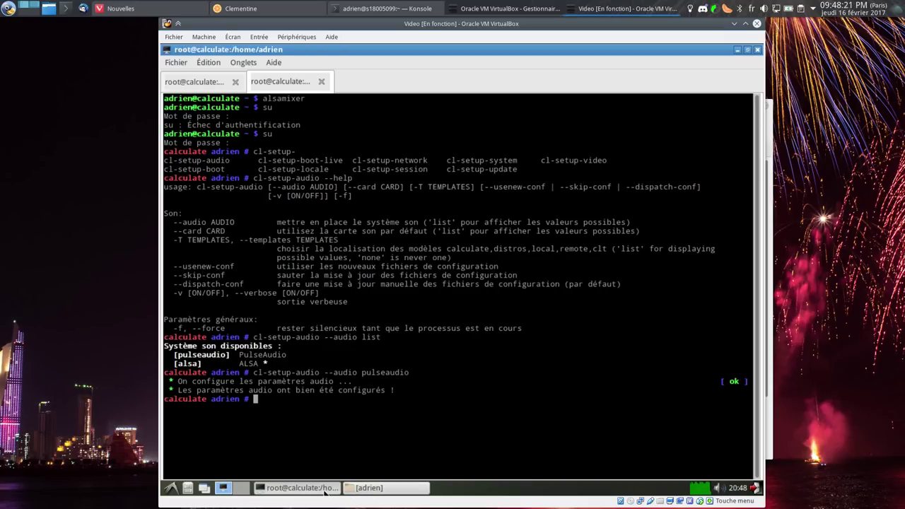
# Open the PulseAudio volume control, maximize it, and examine its Enregistrement and Lecture pages
pyautogui.click(202, 488)
pyautogui.click(171, 487)
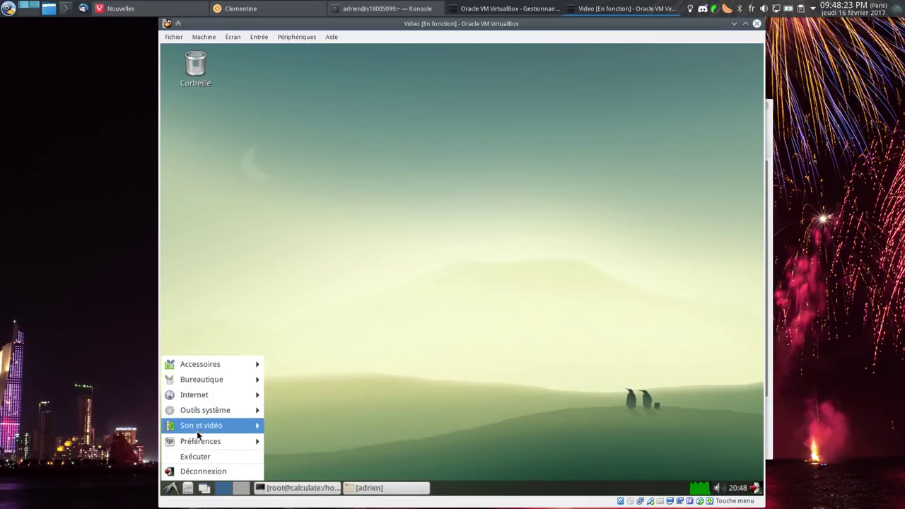
pyautogui.moveTo(210, 410)
pyautogui.click(292, 442)
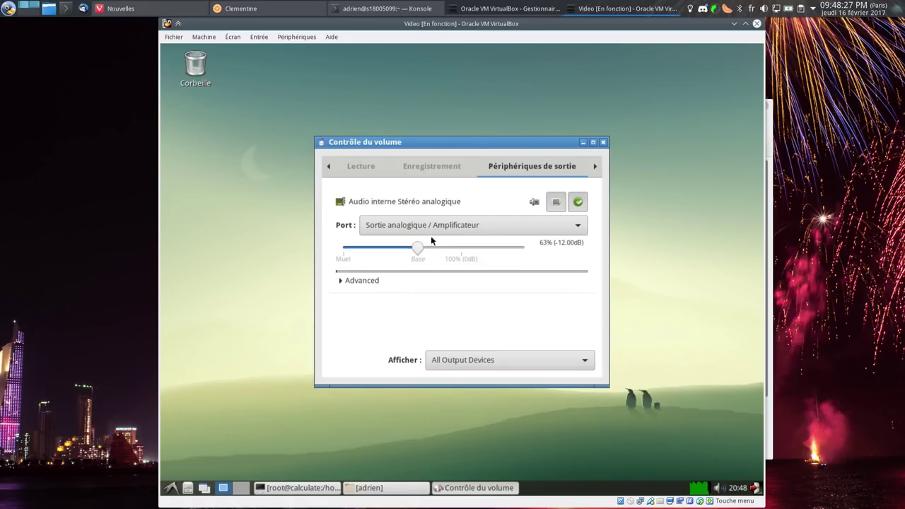
pyautogui.doubleClick(386, 141)
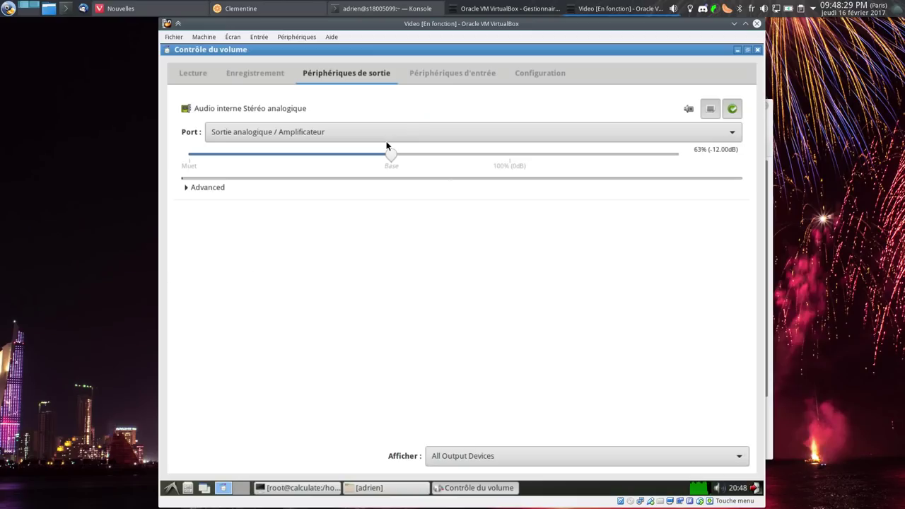
pyautogui.click(201, 78)
pyautogui.click(253, 74)
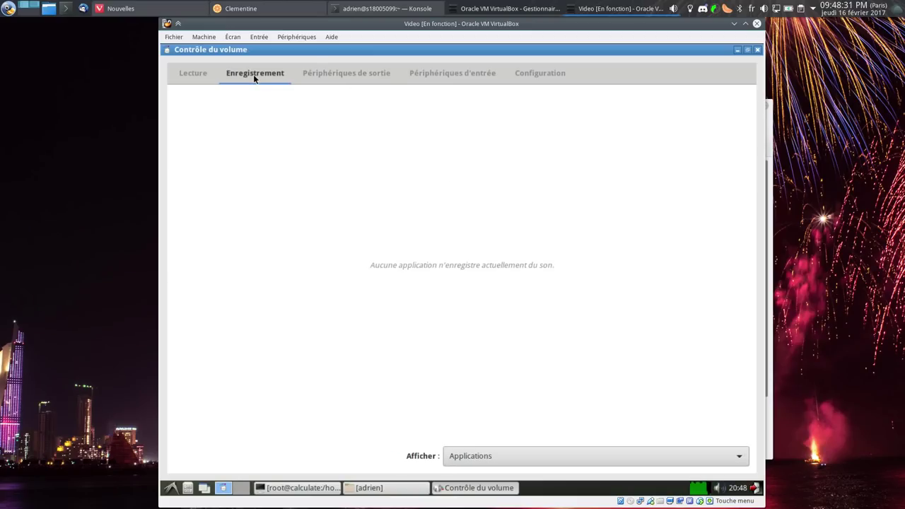
pyautogui.click(207, 73)
# Relaunch Firefox, open the "Chained To The Rhythm" bookmark, and skip the video to about 0:57 to test the sound
pyautogui.click(171, 488)
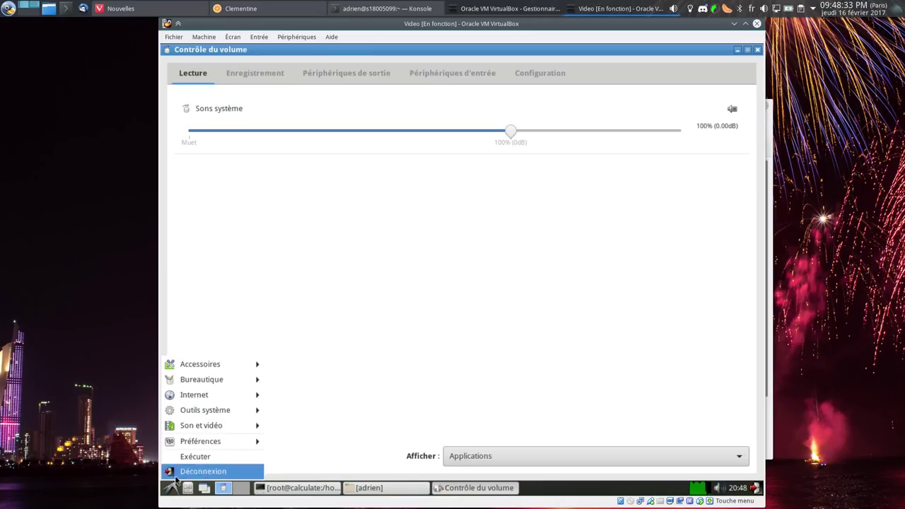
pyautogui.moveTo(209, 391)
pyautogui.click(276, 394)
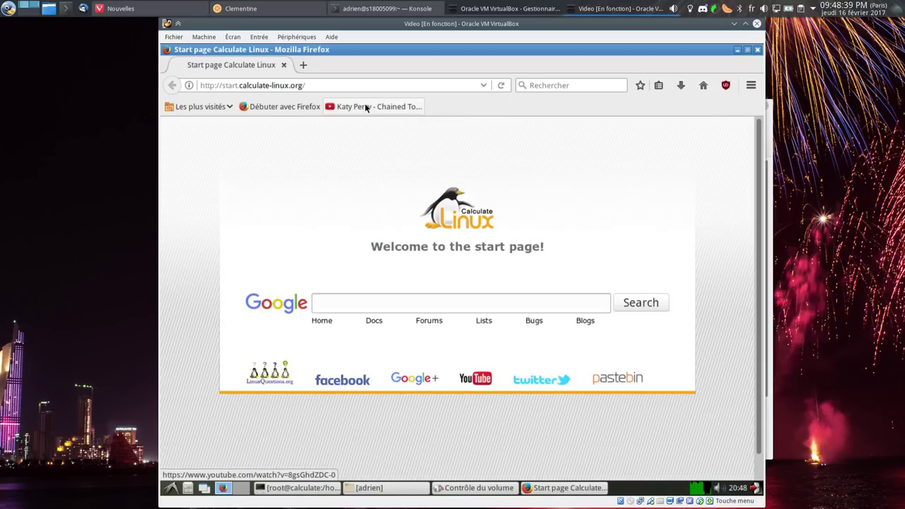
pyautogui.click(366, 107)
pyautogui.click(299, 487)
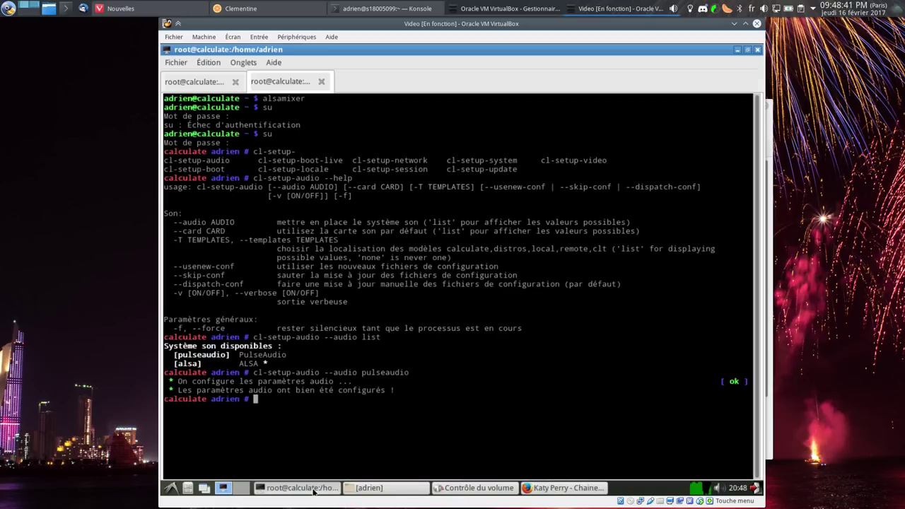
pyautogui.click(313, 488)
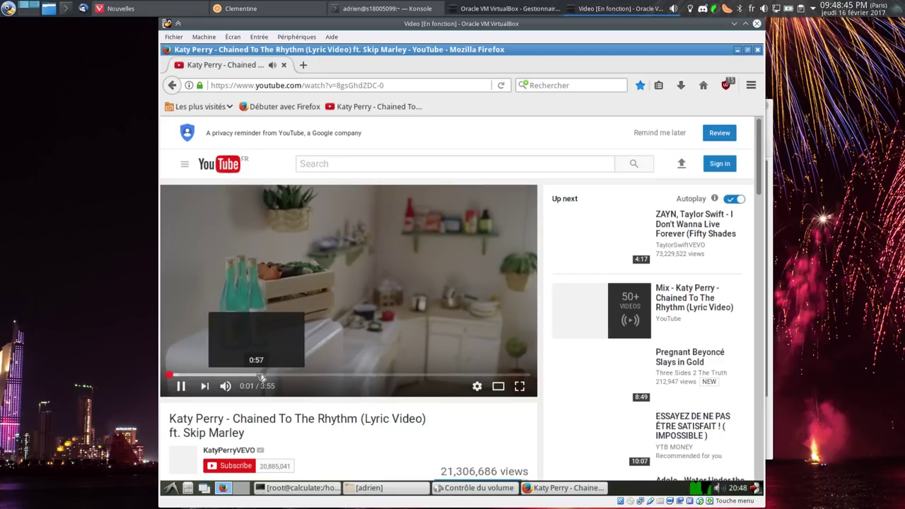
pyautogui.click(260, 375)
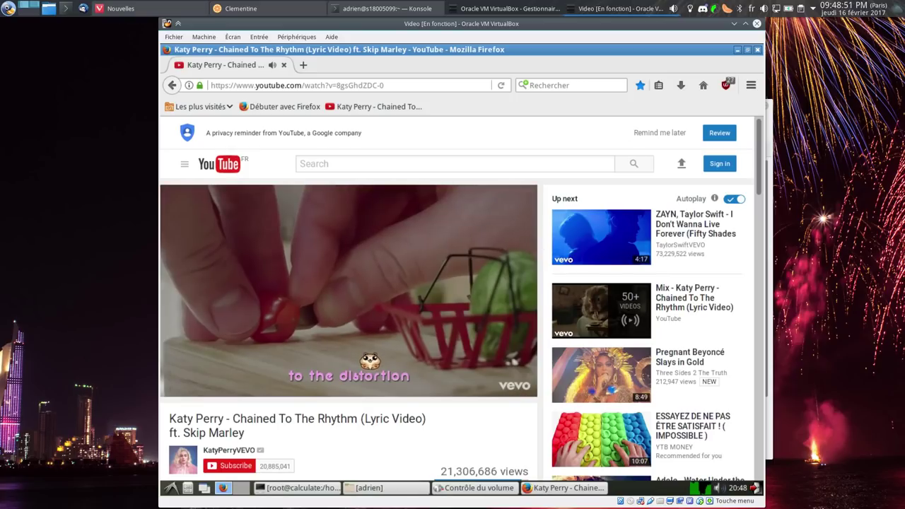
# Close Firefox and the volume control window
pyautogui.rightClick(388, 258)
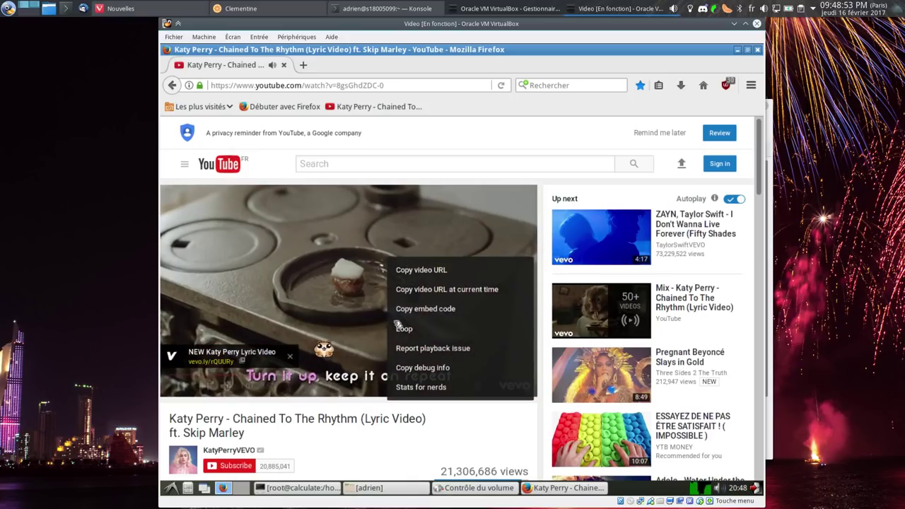
pyautogui.click(350, 270)
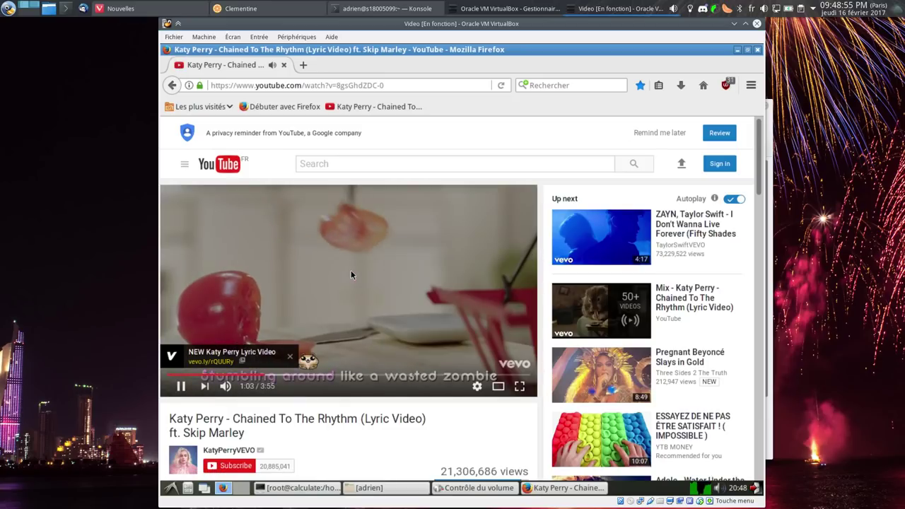
pyautogui.click(758, 51)
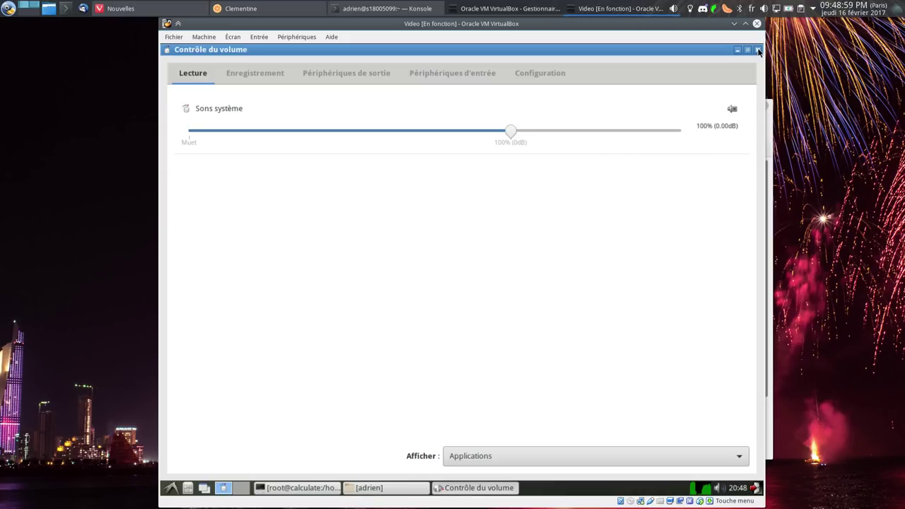
pyautogui.click(755, 51)
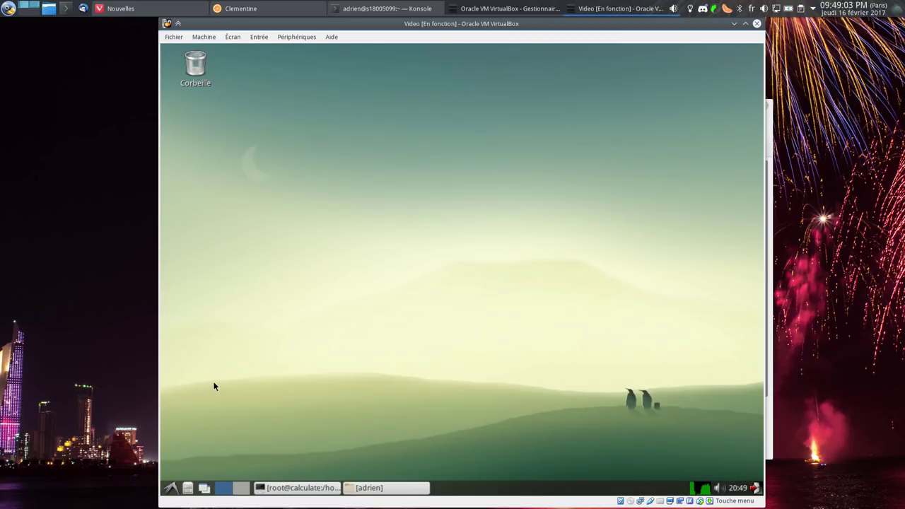
# Launch Mozilla Thunderbird and dismiss the welcome dialog offering a new e-mail address
pyautogui.click(168, 486)
pyautogui.moveTo(222, 370)
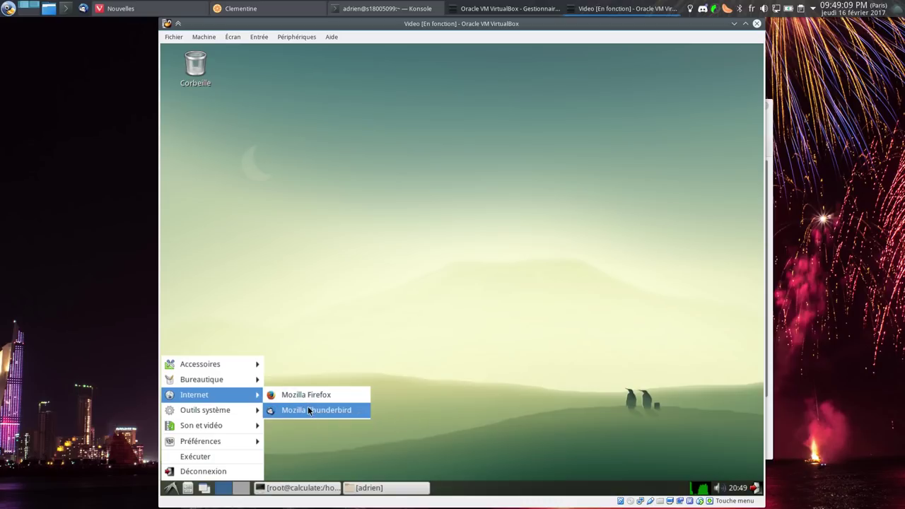
pyautogui.click(308, 410)
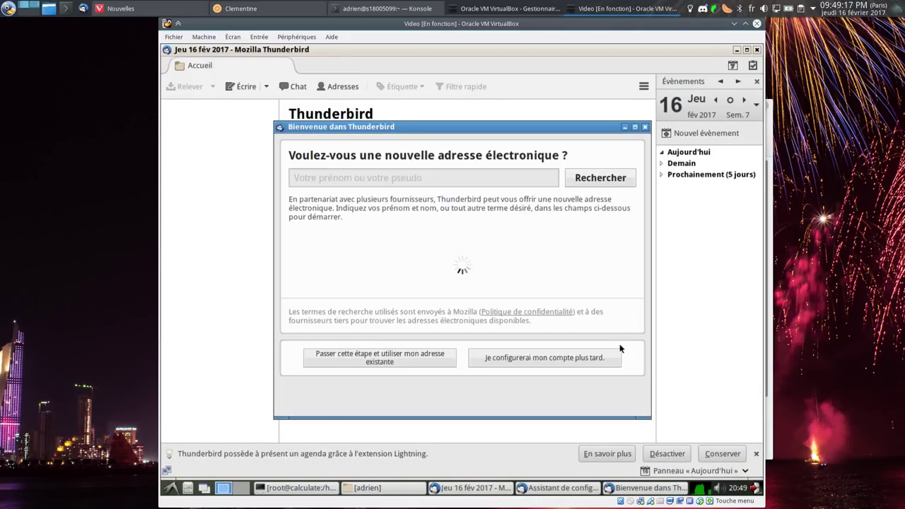
pyautogui.click(644, 127)
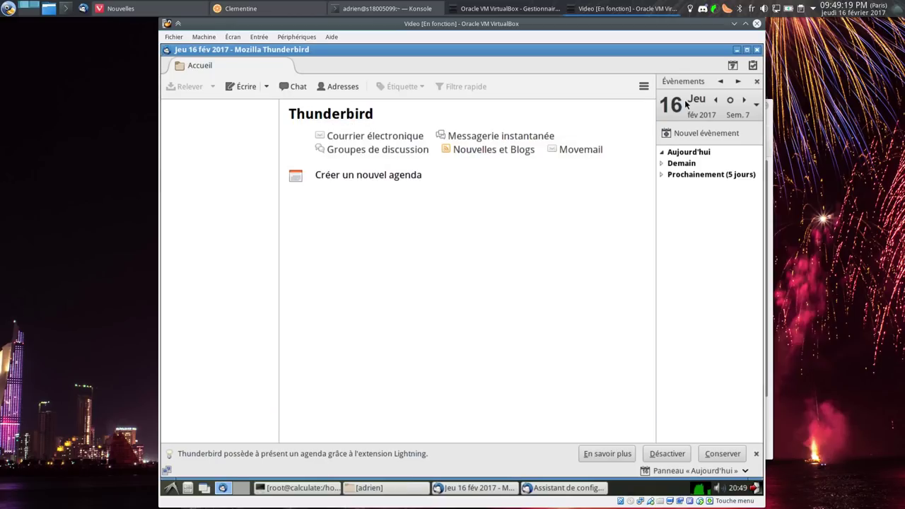
# Check Thunderbird's version in its About window, and close the mail program
pyautogui.click(643, 85)
pyautogui.moveTo(750, 266)
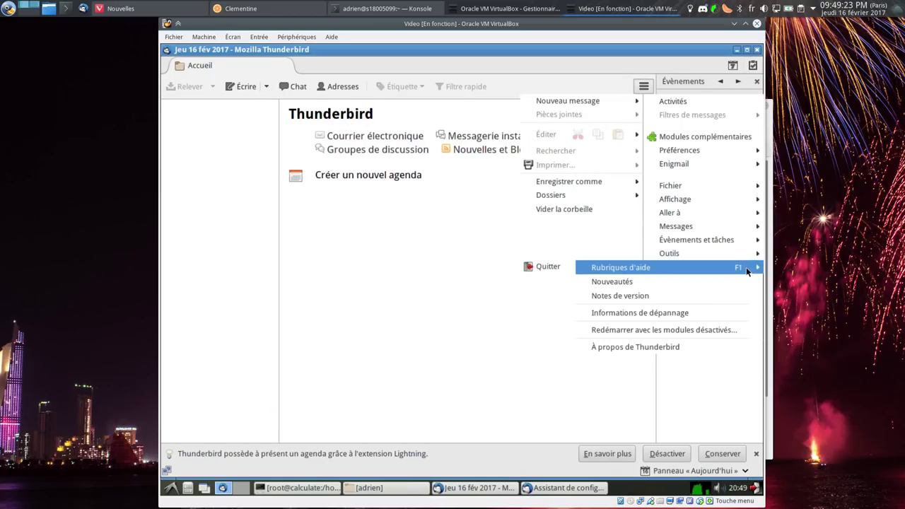
pyautogui.click(630, 345)
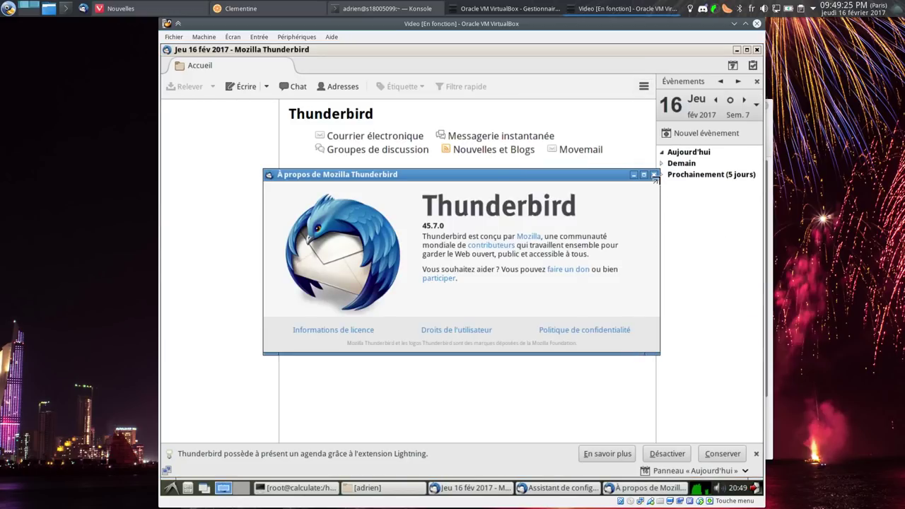
pyautogui.click(654, 174)
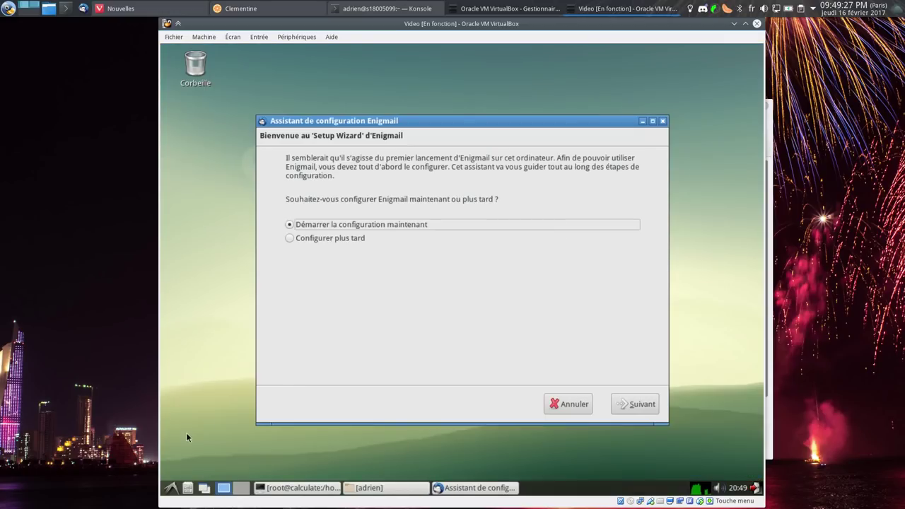
# Cancel the Enigmail setup wizard and confirm the cancellation
pyautogui.click(172, 488)
pyautogui.moveTo(205, 410)
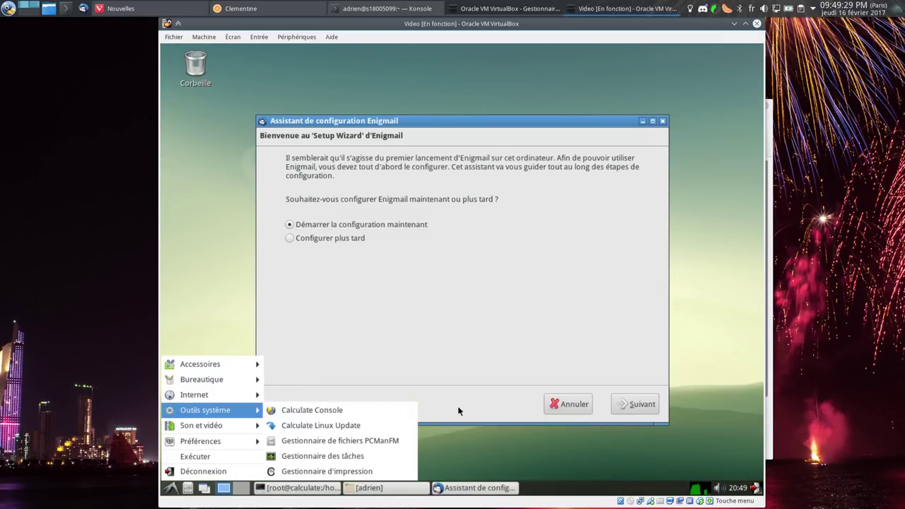
pyautogui.click(565, 404)
pyautogui.click(601, 291)
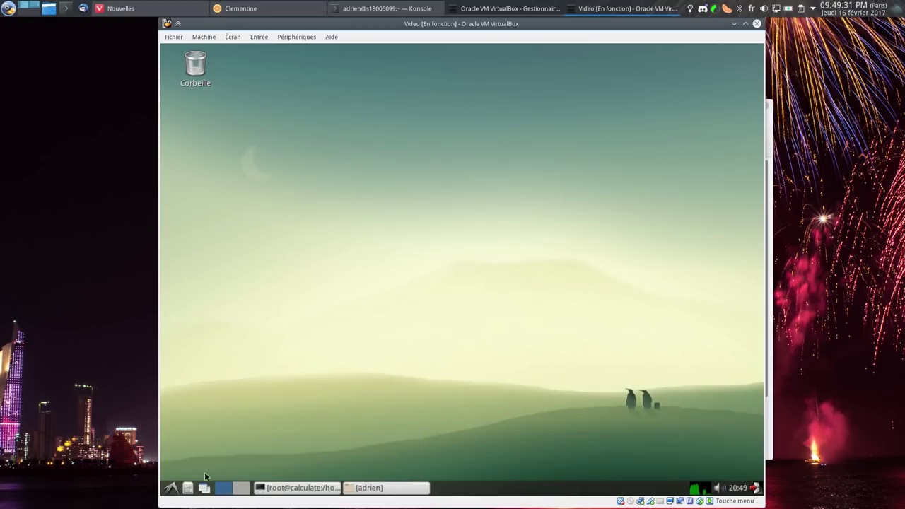
# Launch the SMPlayer and Clementine media players
pyautogui.click(170, 487)
pyautogui.moveTo(205, 410)
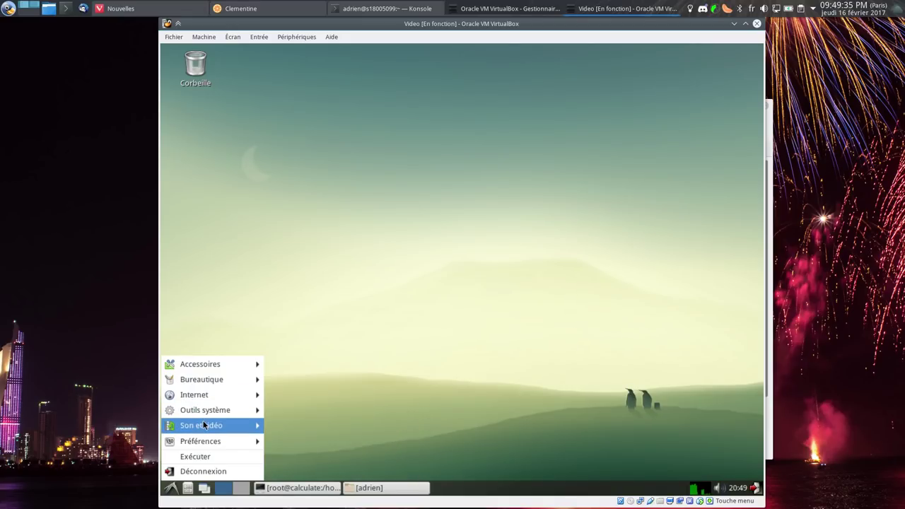
pyautogui.moveTo(202, 425)
pyautogui.click(290, 427)
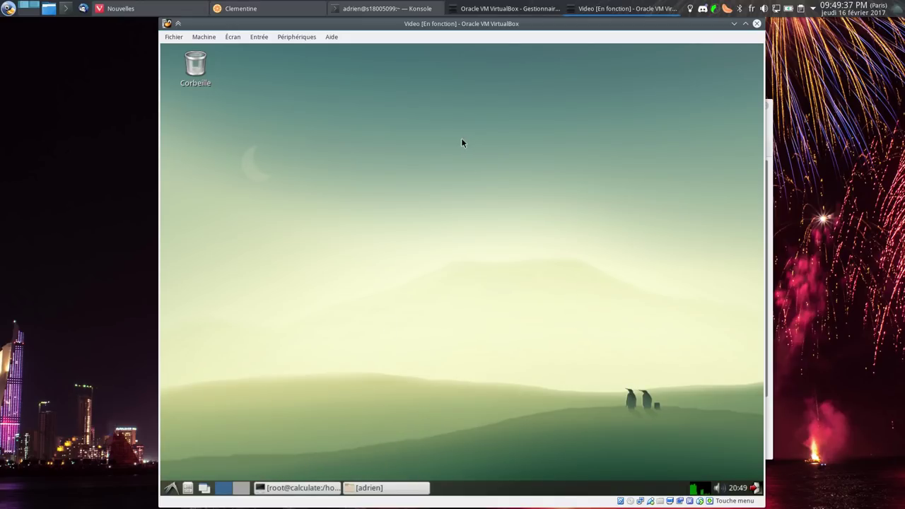
pyautogui.click(170, 488)
pyautogui.moveTo(204, 410)
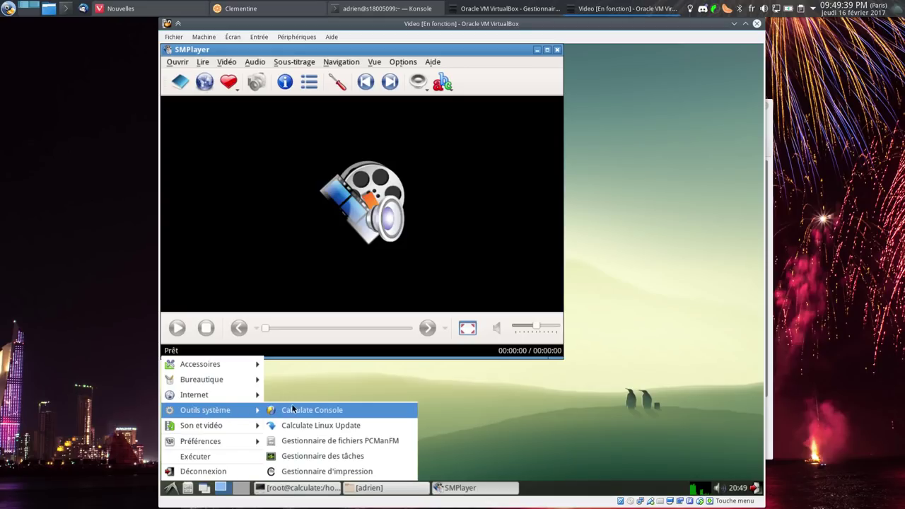
pyautogui.click(443, 108)
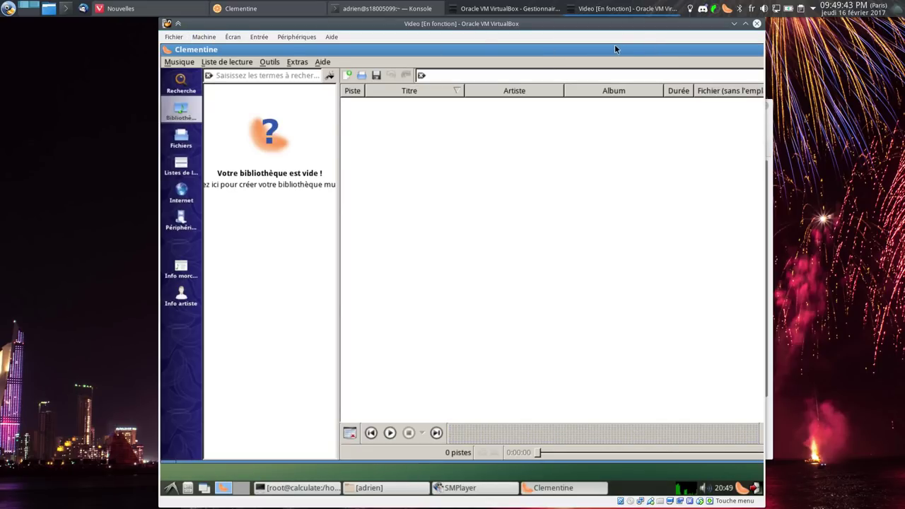
# Move the Clementine window aside to uncover SMPlayer, and quit SMPlayer
pyautogui.moveTo(625, 48); pyautogui.dragTo(433, 56)
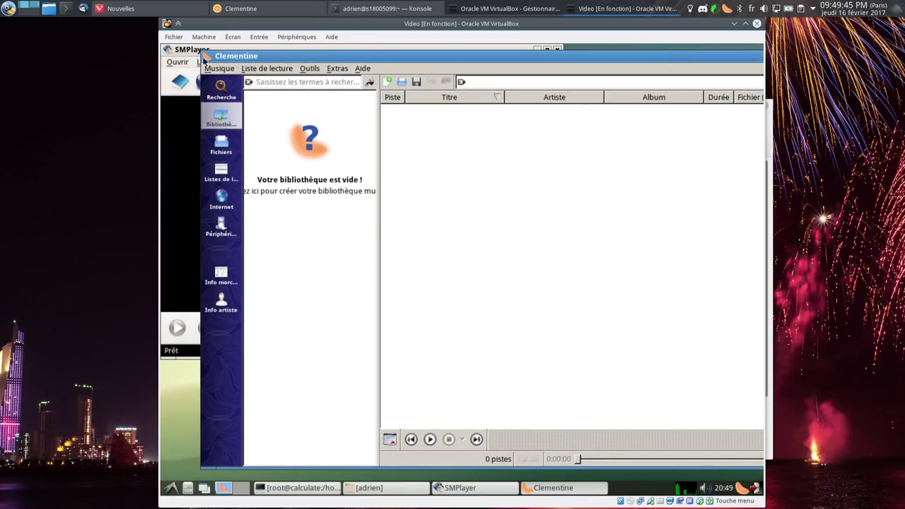
pyautogui.click(178, 63)
pyautogui.click(185, 224)
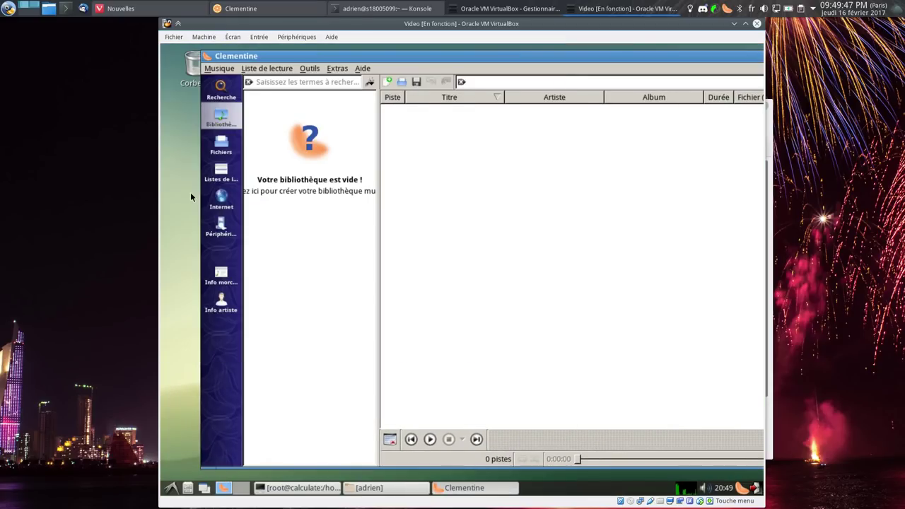
pyautogui.click(227, 68)
pyautogui.click(226, 70)
# Open the Qt Configuration Tool and set the GUI style to GTK+
pyautogui.click(171, 487)
pyautogui.moveTo(203, 428)
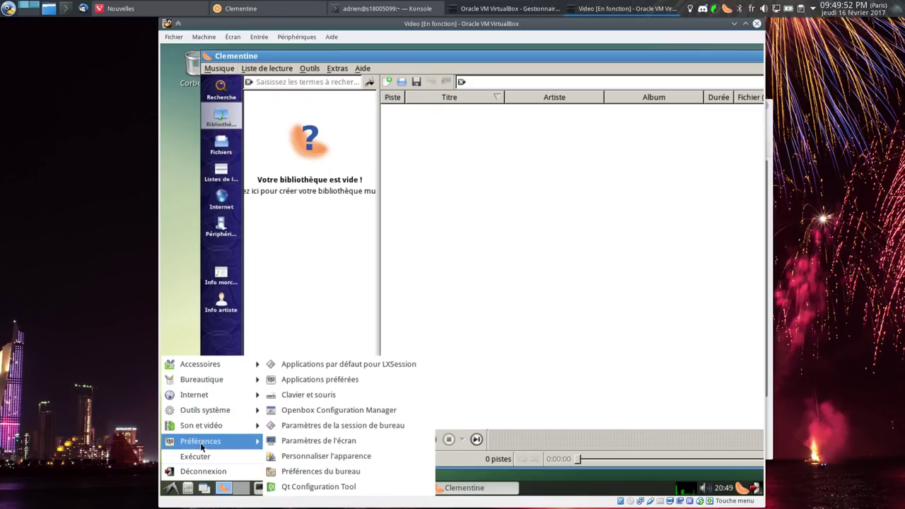
pyautogui.click(340, 488)
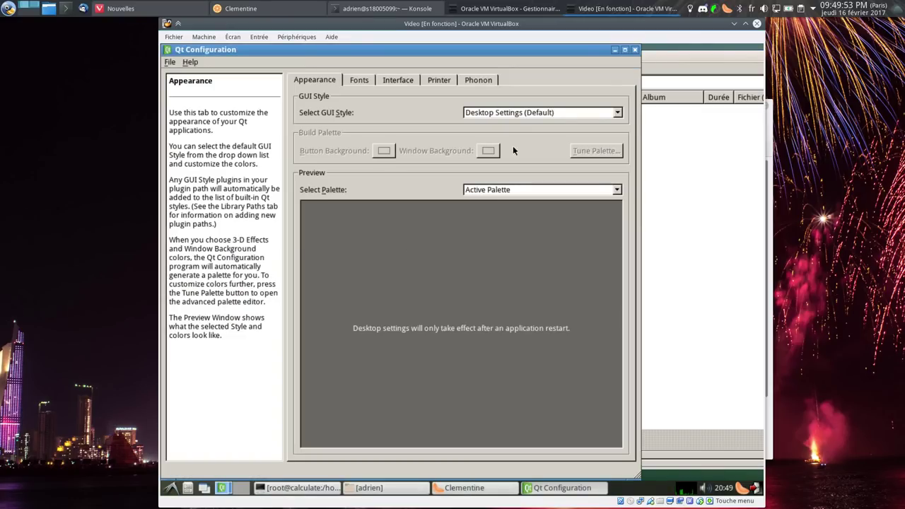
pyautogui.click(534, 113)
pyautogui.click(489, 149)
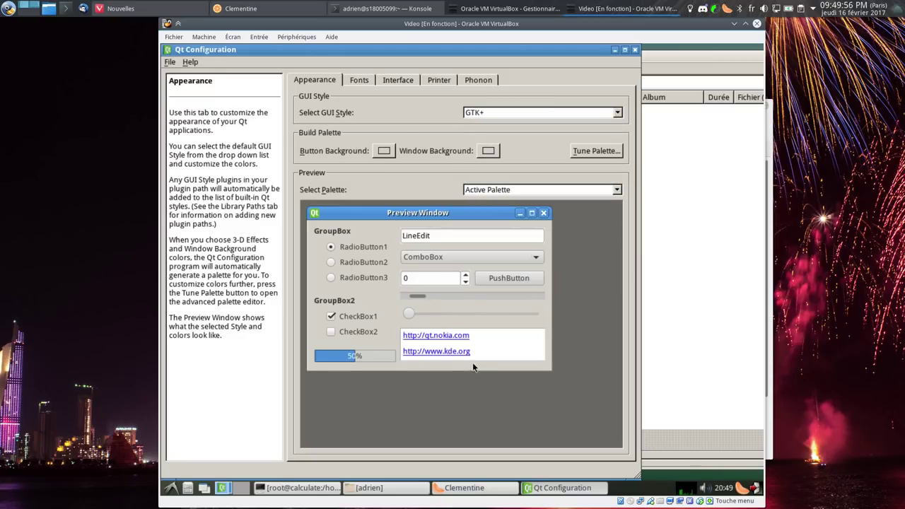
# Save the GTK+ style setting in the Qt Configuration Tool and exit it
pyautogui.click(170, 62)
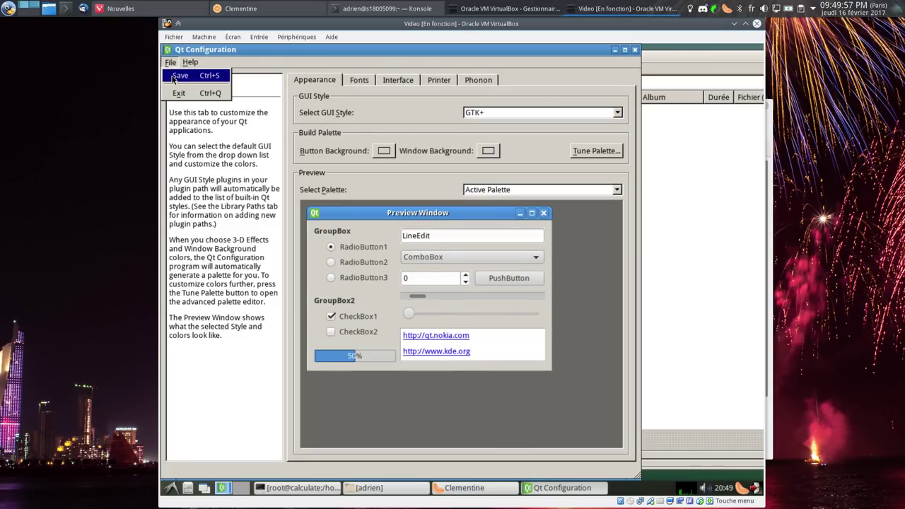
pyautogui.click(180, 75)
pyautogui.click(173, 64)
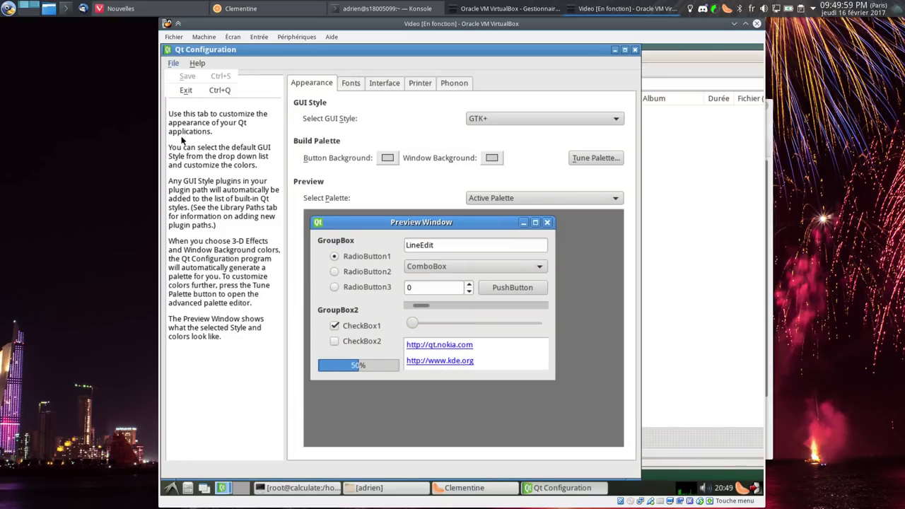
pyautogui.click(188, 89)
# Look through Clementine's restyled menus and quit the player
pyautogui.click(225, 71)
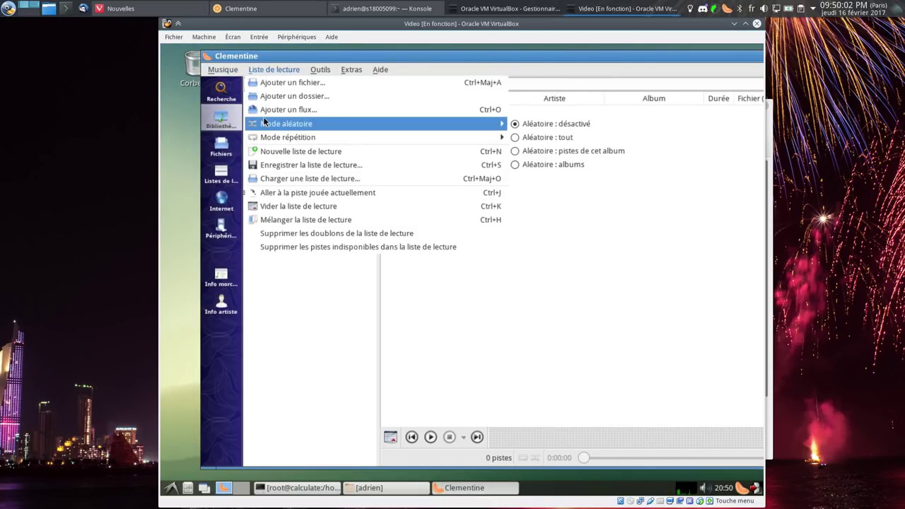
pyautogui.click(249, 70)
pyautogui.click(223, 69)
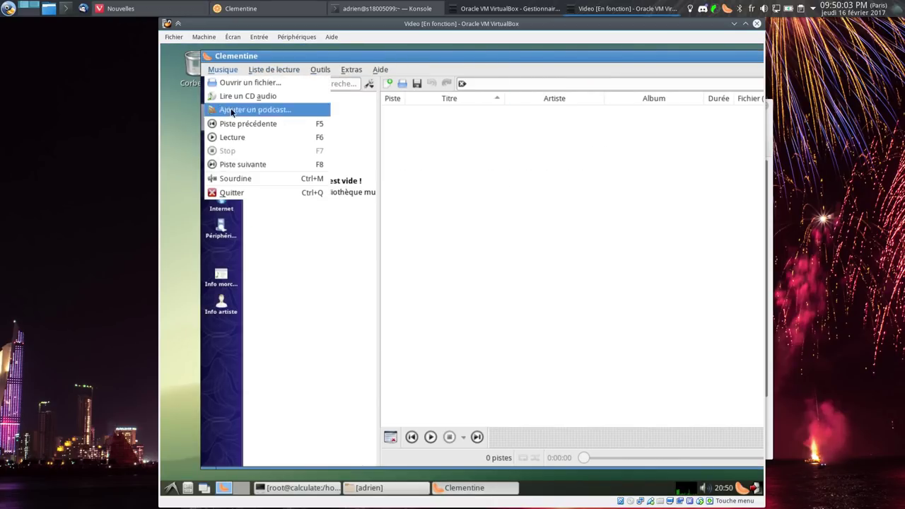
pyautogui.click(235, 194)
# Install the Xarchiver archive manager from the root terminal with emerge xarchiver
pyautogui.click(279, 489)
pyautogui.write('emerge xar')
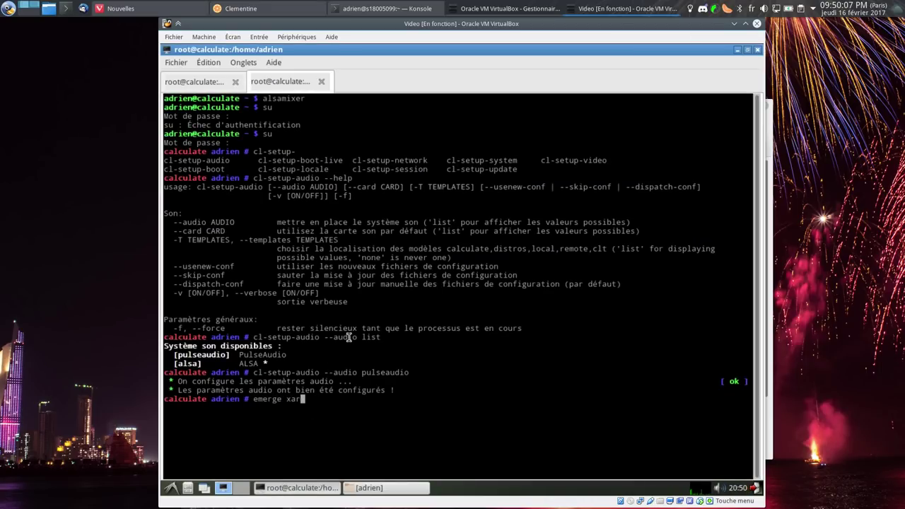
pyautogui.write('chiver')
pyautogui.press('Return')
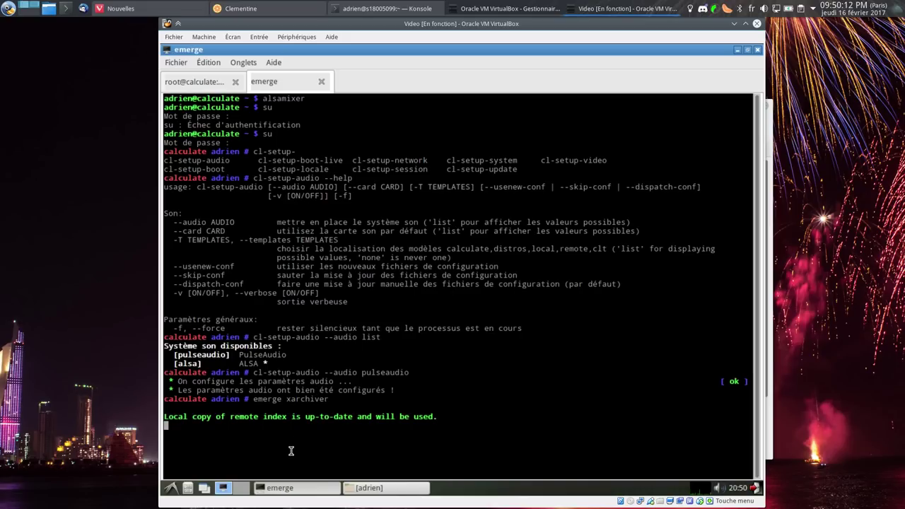
# Close the old file manager window and open a new PCManFM window
pyautogui.click(422, 490)
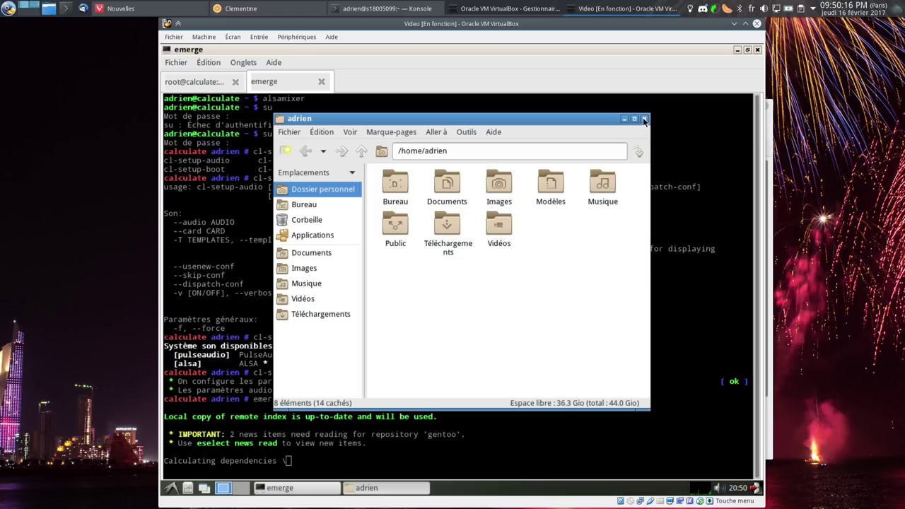
pyautogui.click(643, 122)
pyautogui.click(170, 488)
pyautogui.click(170, 489)
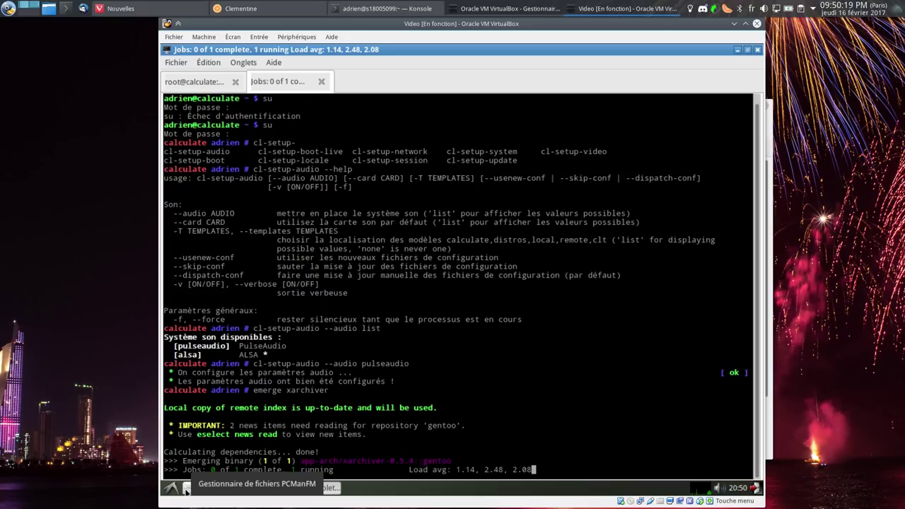
pyautogui.click(188, 489)
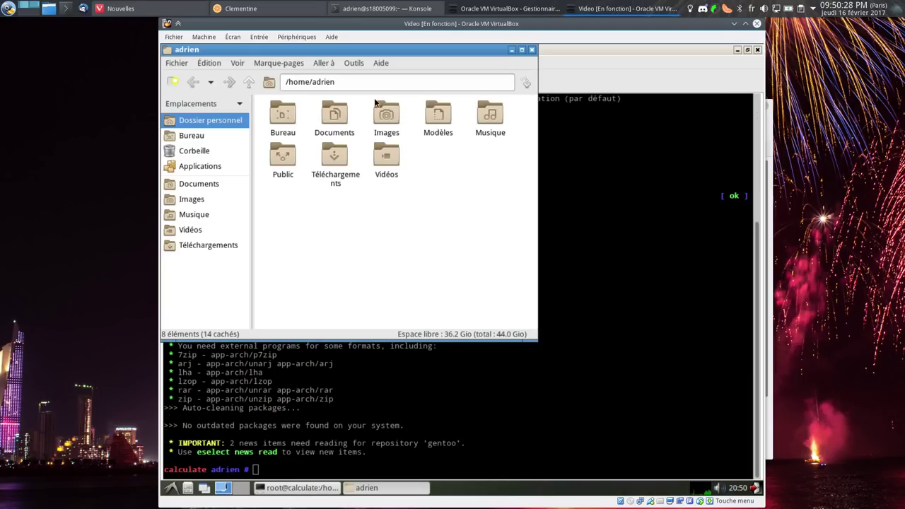
# Extract ABRIDS-Part-2-LOW.zip in place inside the Téléchargements folder
pyautogui.doubleClick(335, 156)
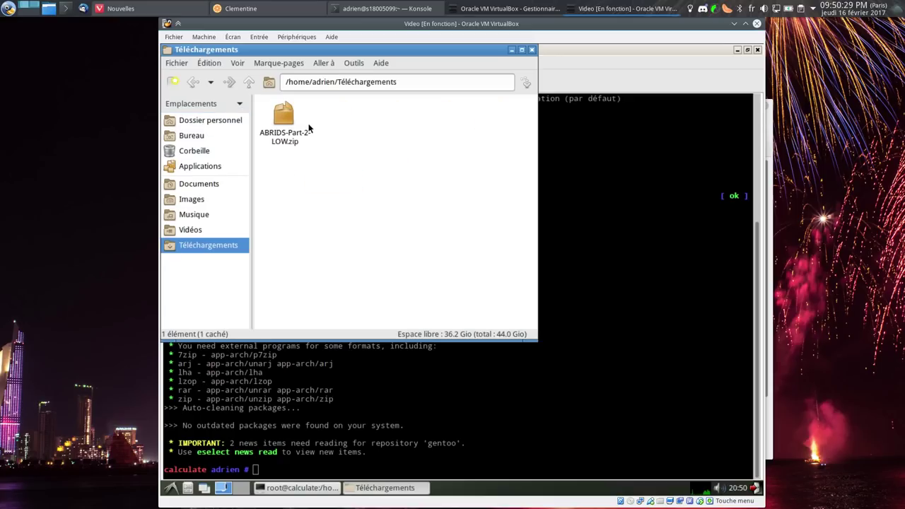
pyautogui.rightClick(290, 123)
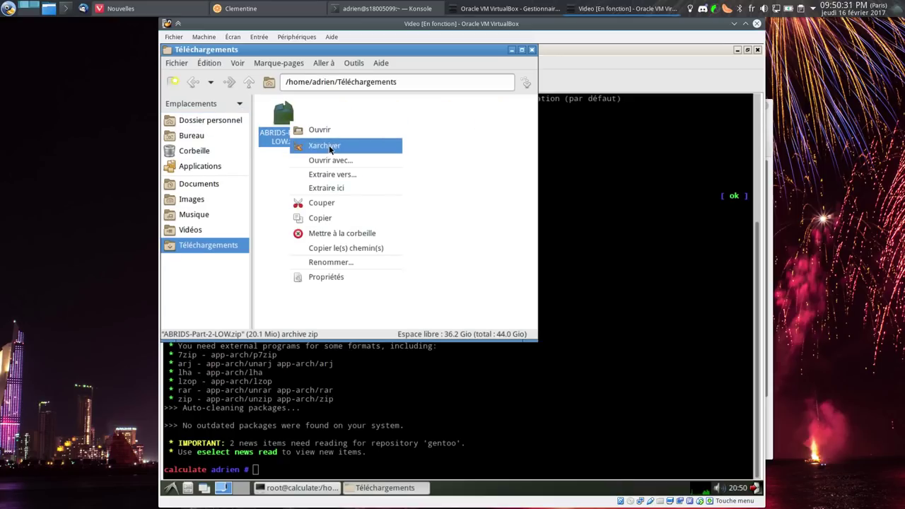
pyautogui.click(328, 189)
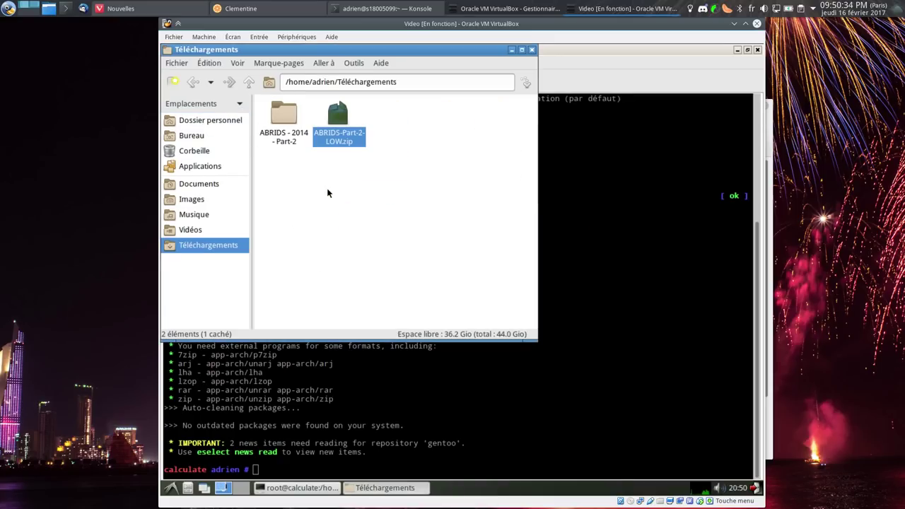
# Move the extracted folder "ABRIDS - 2014 - Part-2" into the Musique folder and close the file manager
pyautogui.rightClick(286, 118)
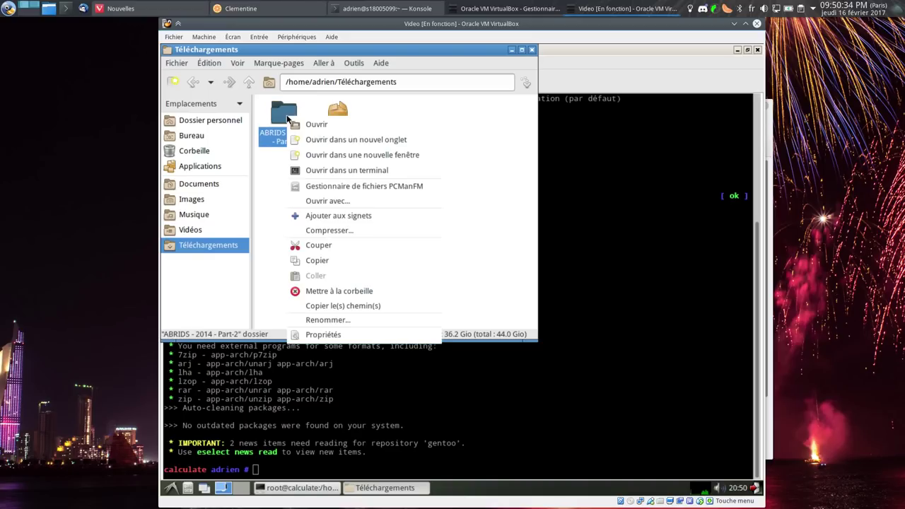
pyautogui.click(318, 245)
pyautogui.click(202, 214)
pyautogui.rightClick(321, 167)
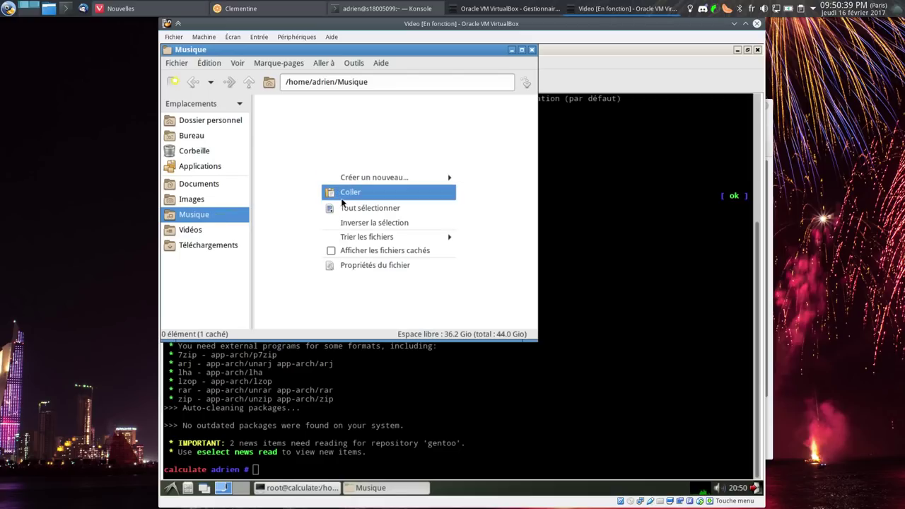
pyautogui.click(345, 190)
pyautogui.click(532, 50)
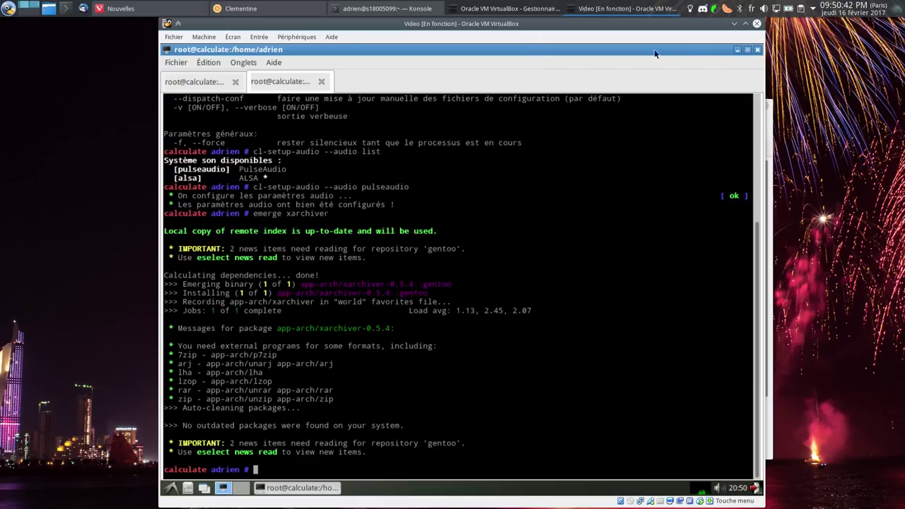
# Minimize the terminal and launch Clementine
pyautogui.click(735, 50)
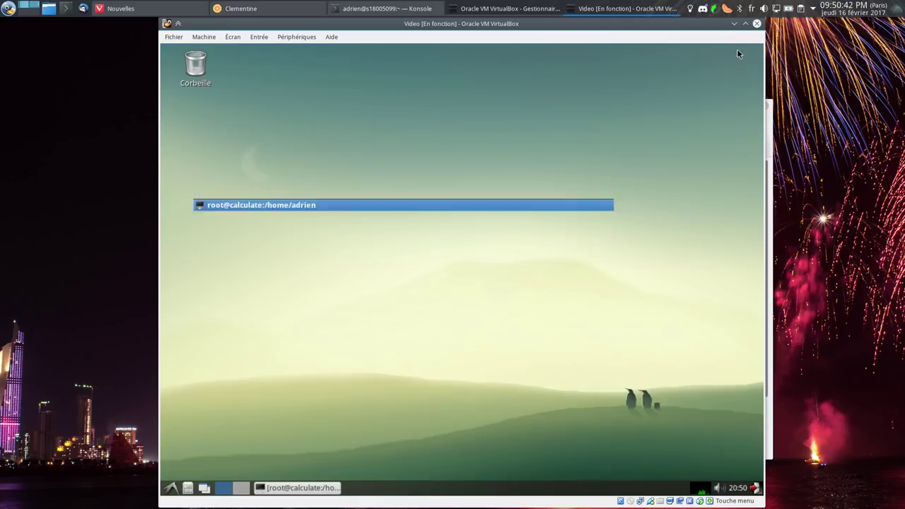
pyautogui.click(171, 488)
pyautogui.moveTo(209, 426)
pyautogui.click(295, 424)
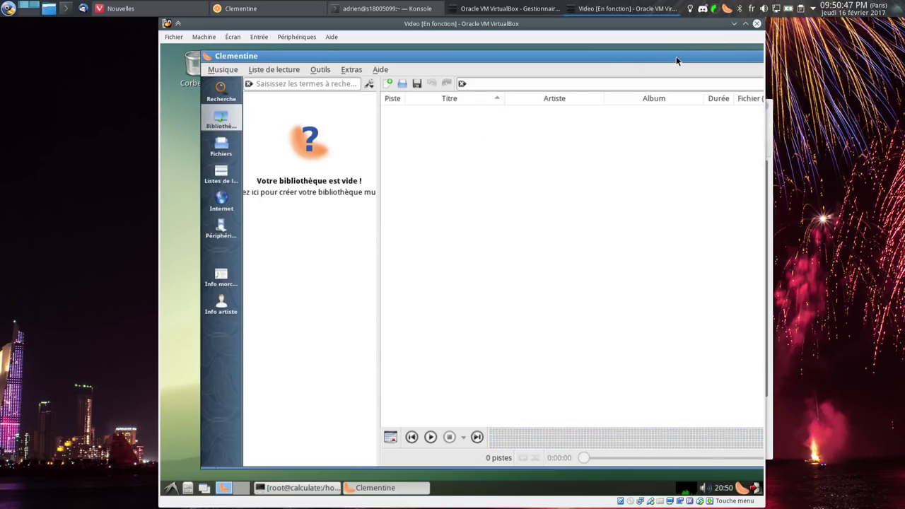
# Add the home Musique folder to Clementine's music library in the preferences and confirm
pyautogui.click(277, 64)
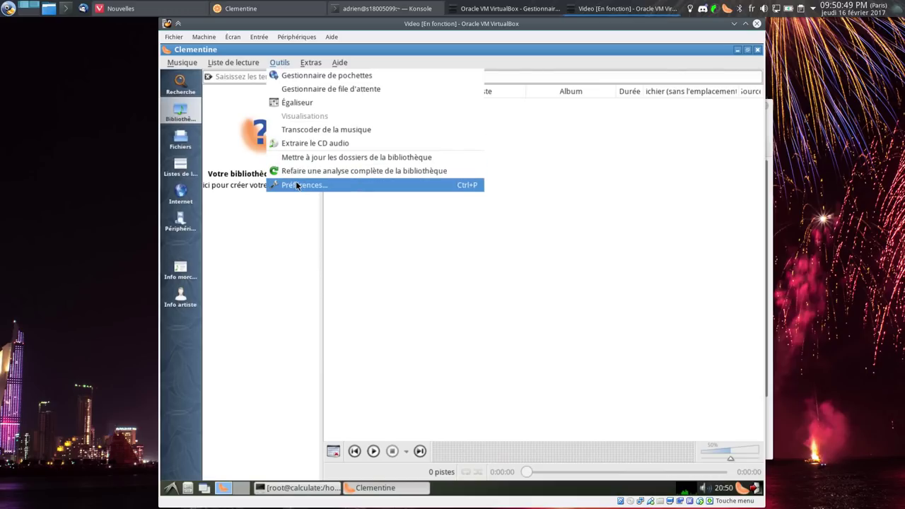
pyautogui.click(361, 187)
pyautogui.click(272, 208)
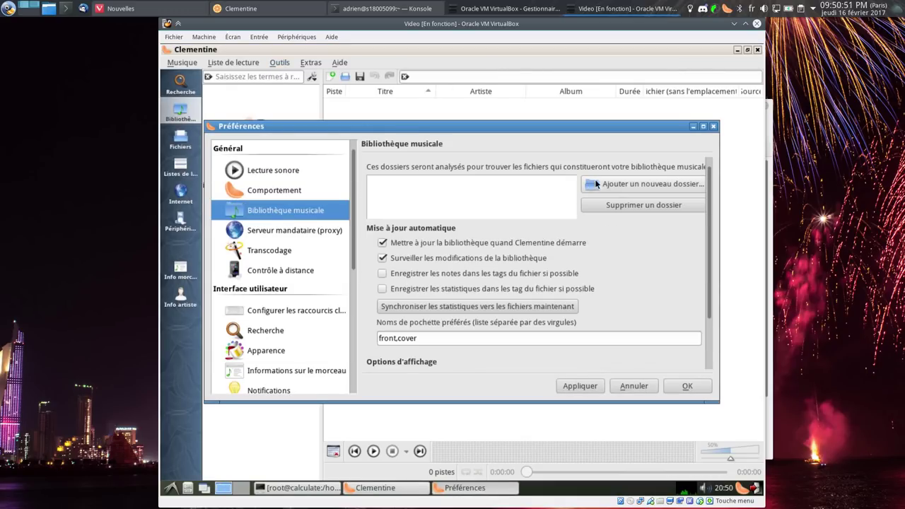
pyautogui.click(636, 185)
pyautogui.click(316, 200)
pyautogui.click(696, 422)
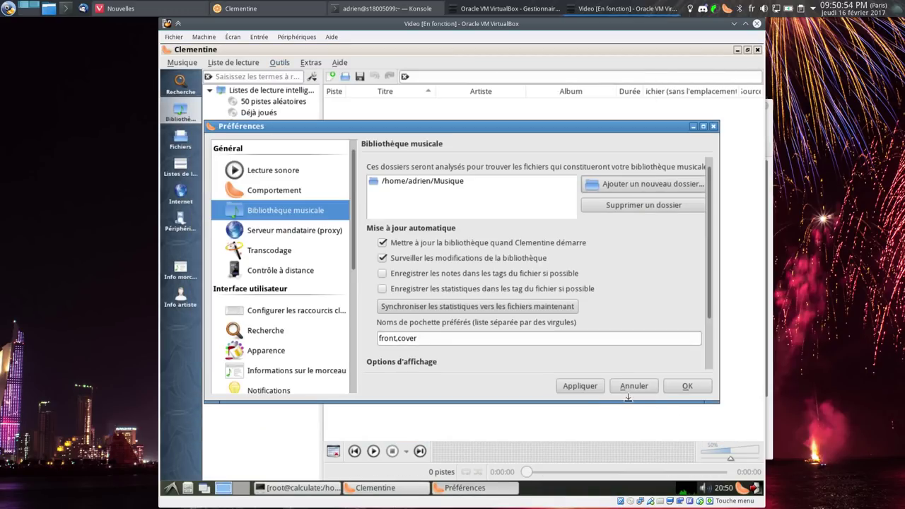
pyautogui.click(688, 386)
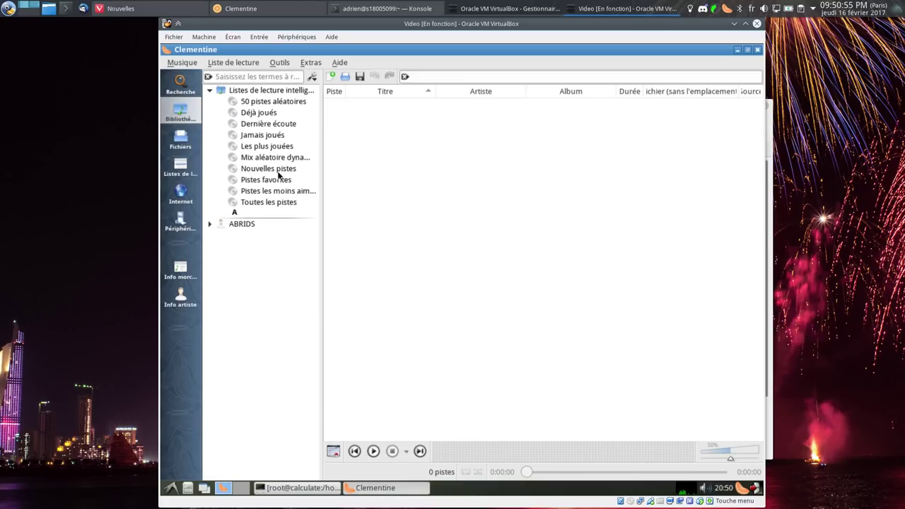
# Add the ABRIDS track "funniest day" from the library to the playlist and play it
pyautogui.doubleClick(246, 224)
pyautogui.moveTo(262, 277); pyautogui.dragTo(469, 234)
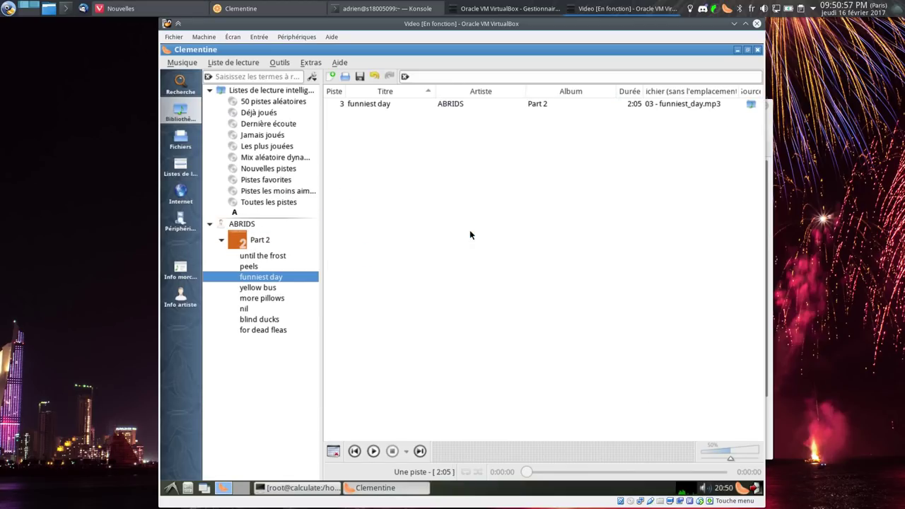
pyautogui.doubleClick(414, 105)
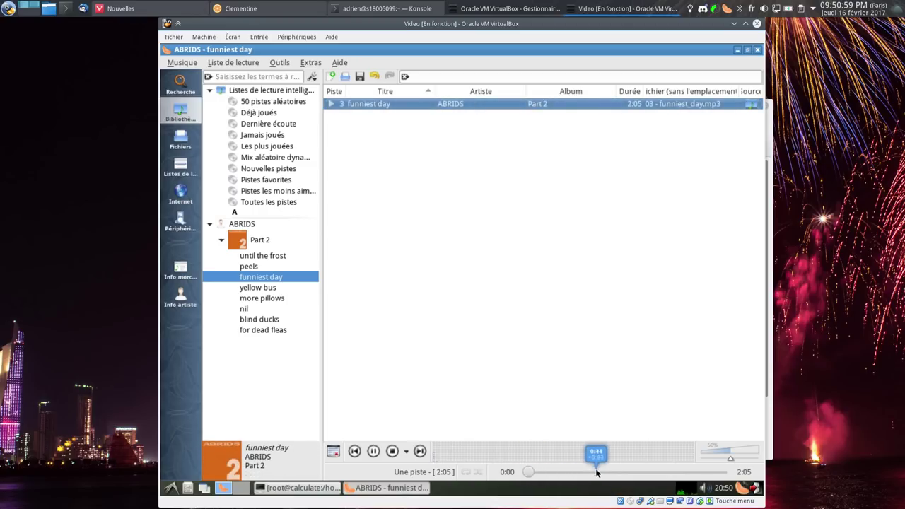
# Test the track from about 0:37 with the volume raised to 97% and stop playback
pyautogui.moveTo(729, 453); pyautogui.dragTo(758, 453)
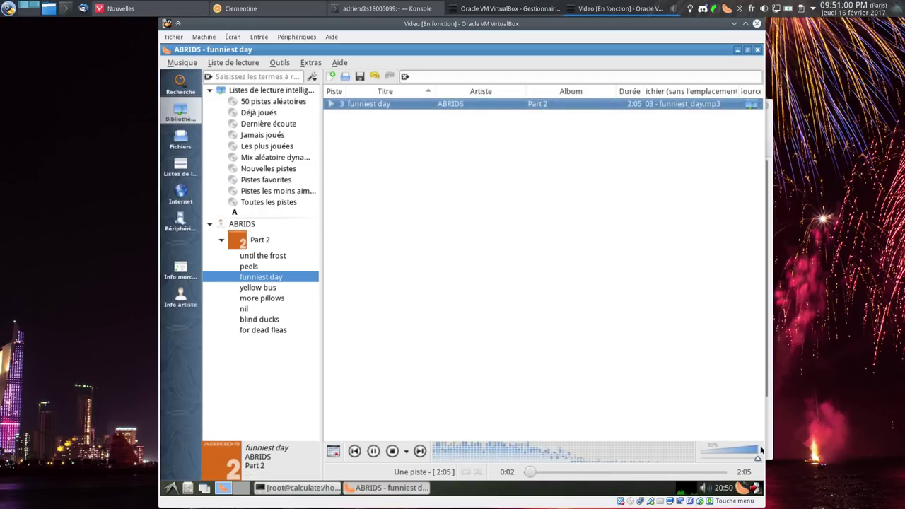
pyautogui.click(586, 471)
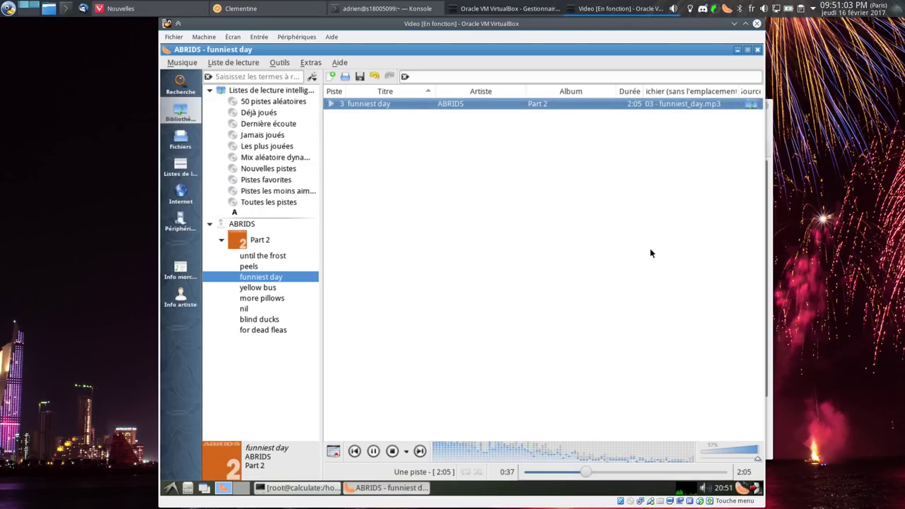
pyautogui.click(393, 452)
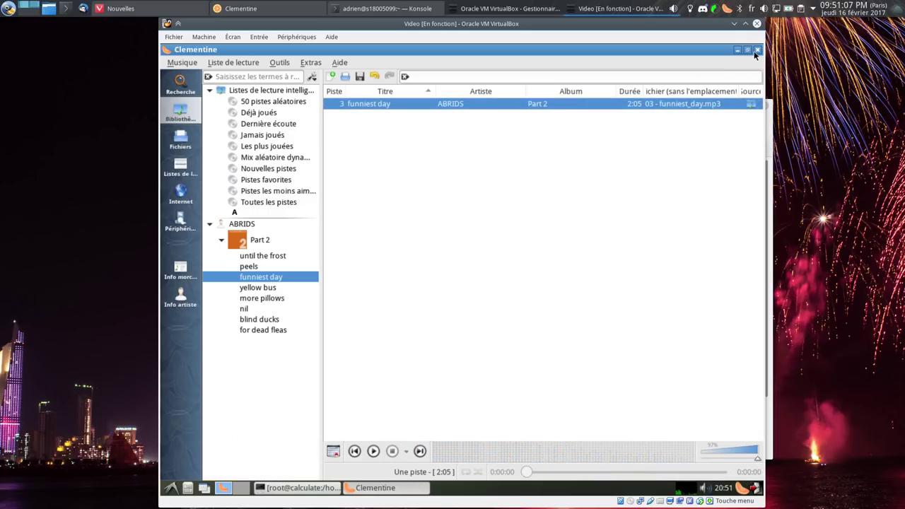
# Close the Clementine window and quit the player completely from its notification area entry
pyautogui.click(756, 50)
pyautogui.rightClick(740, 488)
pyautogui.click(707, 474)
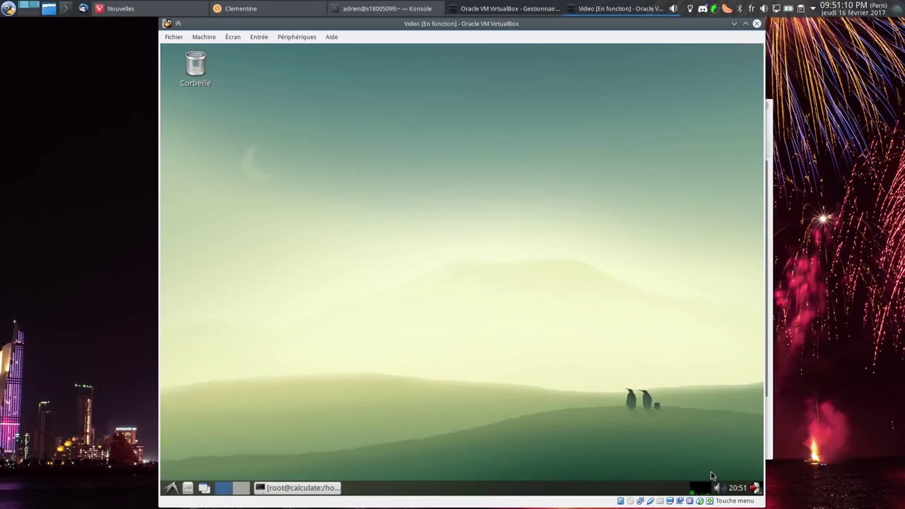
# Run htop in the terminal to check memory use and running processes
pyautogui.click(304, 488)
pyautogui.write('htop')
pyautogui.press('Return')
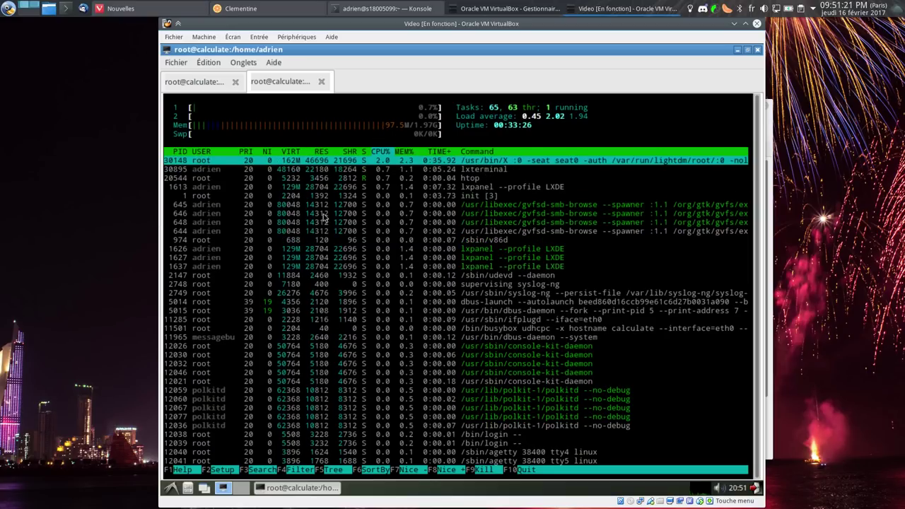
# Open the LXDE task manager and move its window clear of the htop memory display
pyautogui.click(170, 485)
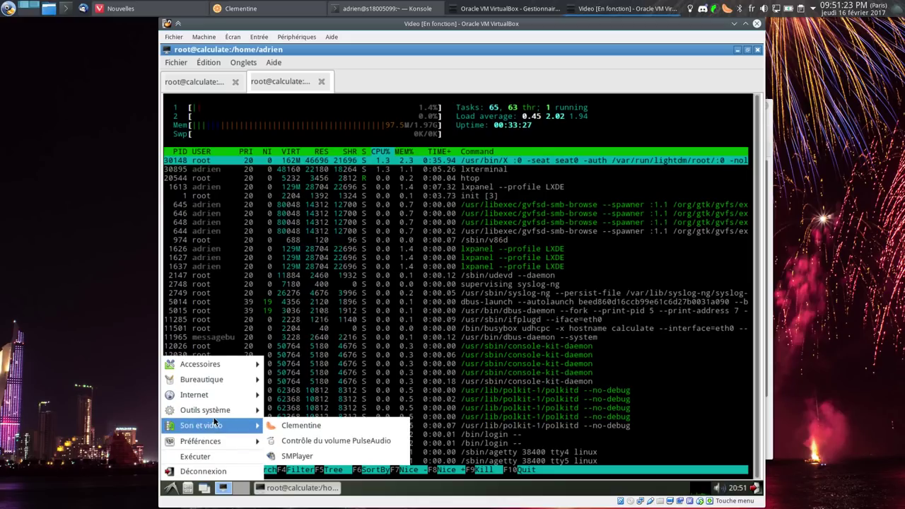
pyautogui.moveTo(212, 410)
pyautogui.click(322, 455)
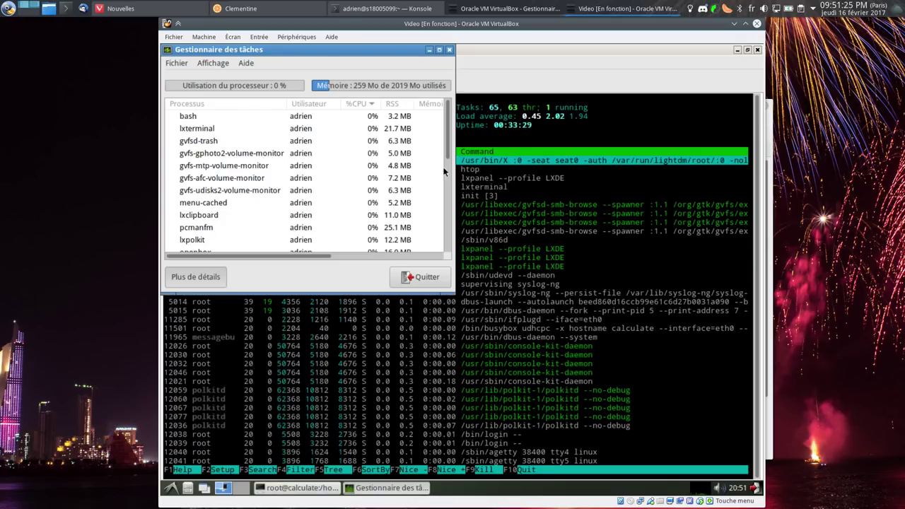
pyautogui.moveTo(355, 52); pyautogui.dragTo(550, 217)
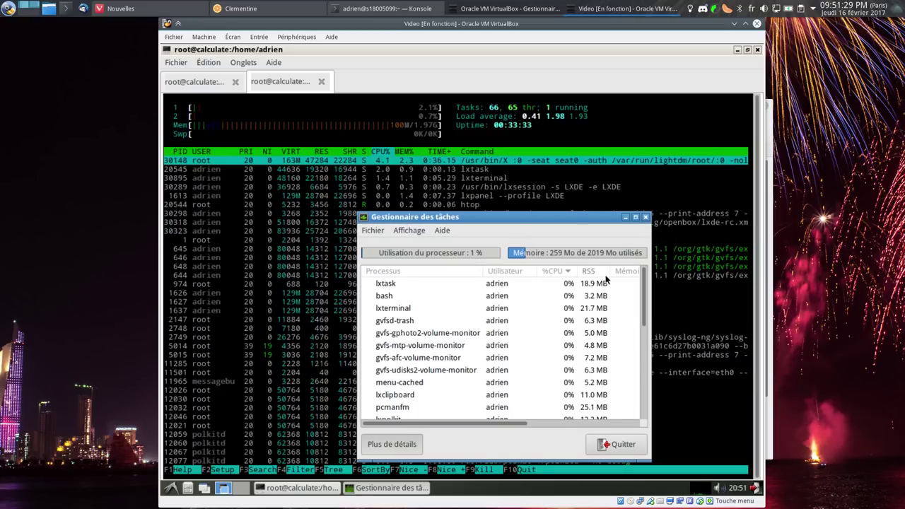
# Close the terminal and examine the process list and memory use in the task manager
pyautogui.click(757, 50)
pyautogui.moveTo(487, 216); pyautogui.dragTo(475, 151)
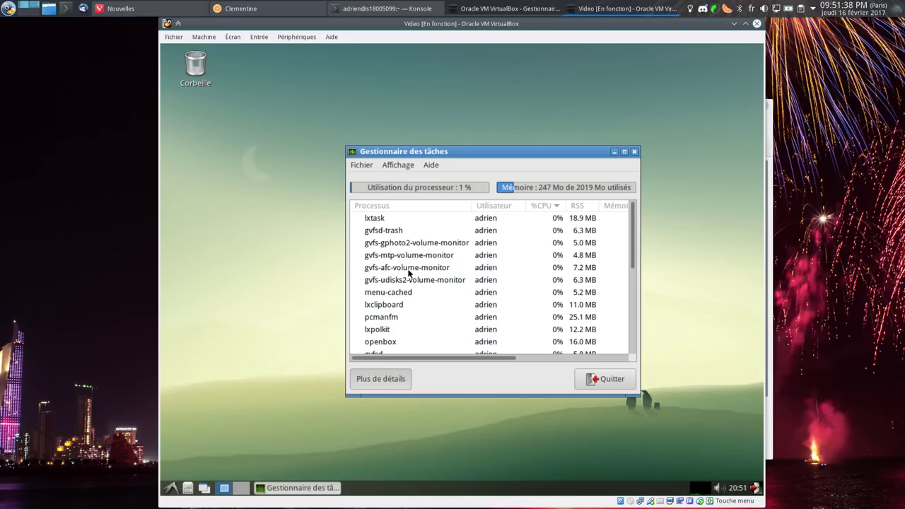
pyautogui.scroll(-5, 403, 265)
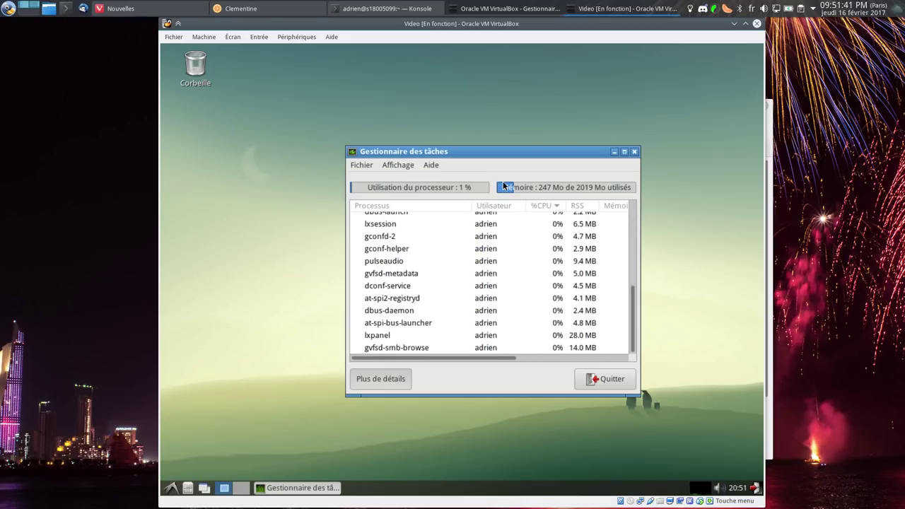
# Leave the LXDE session and restart the system
pyautogui.click(170, 488)
pyautogui.click(202, 468)
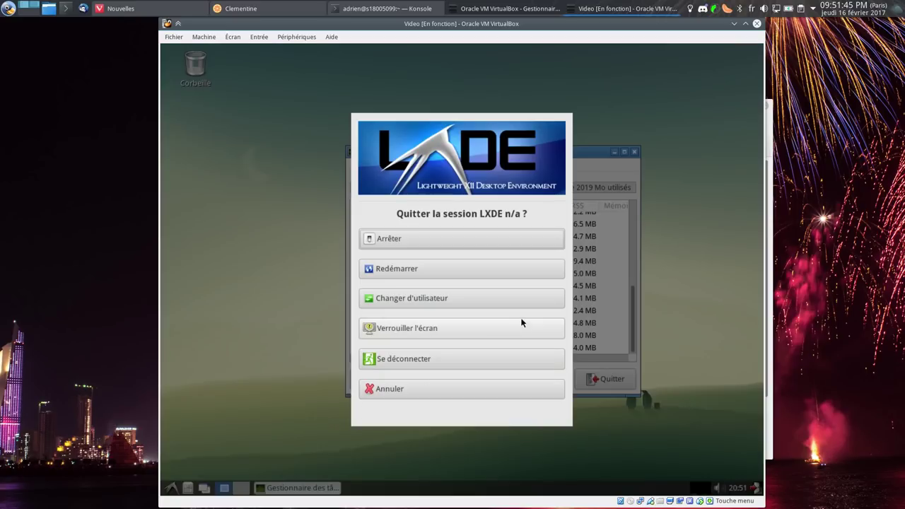
pyautogui.click(438, 267)
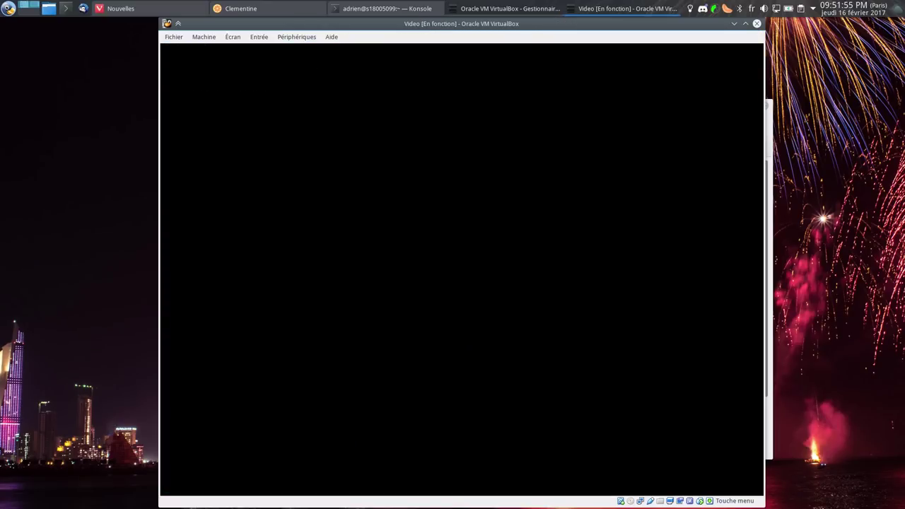
# Boot the default Calculate Linux entry and log in to the desktop with the account password
pyautogui.press('Return')
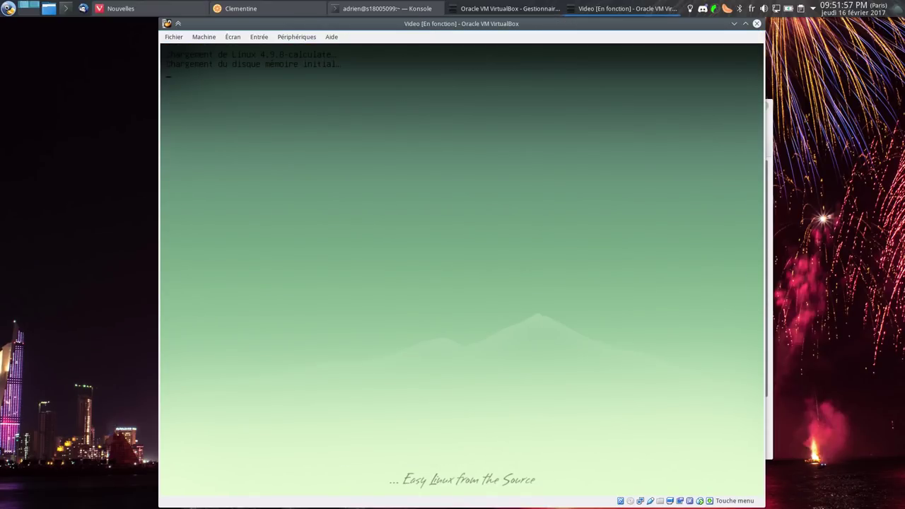
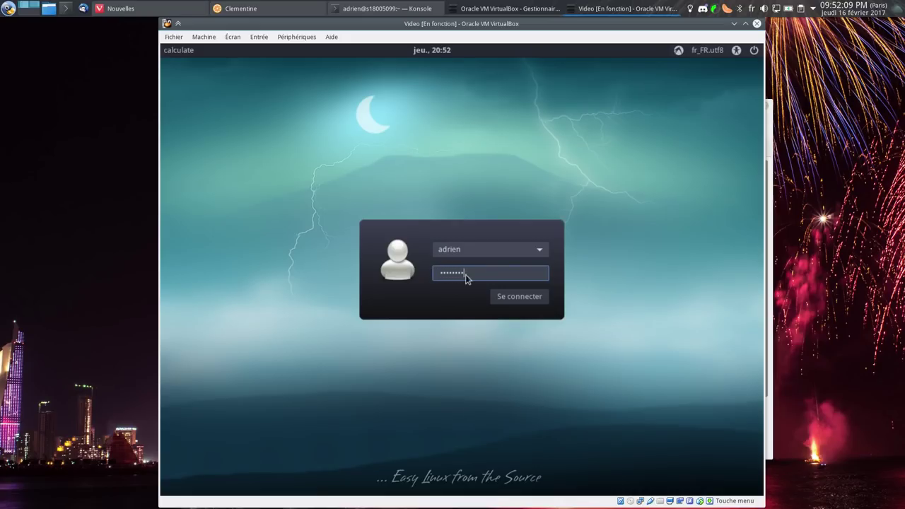
pyautogui.press('Return')
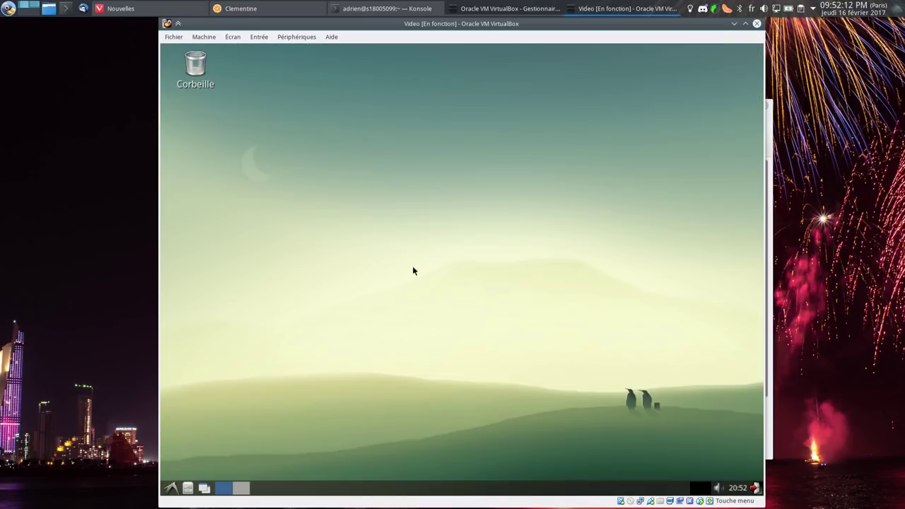
# Open the LXDE task manager and move its window to the upper-right corner of the desktop
pyautogui.click(171, 488)
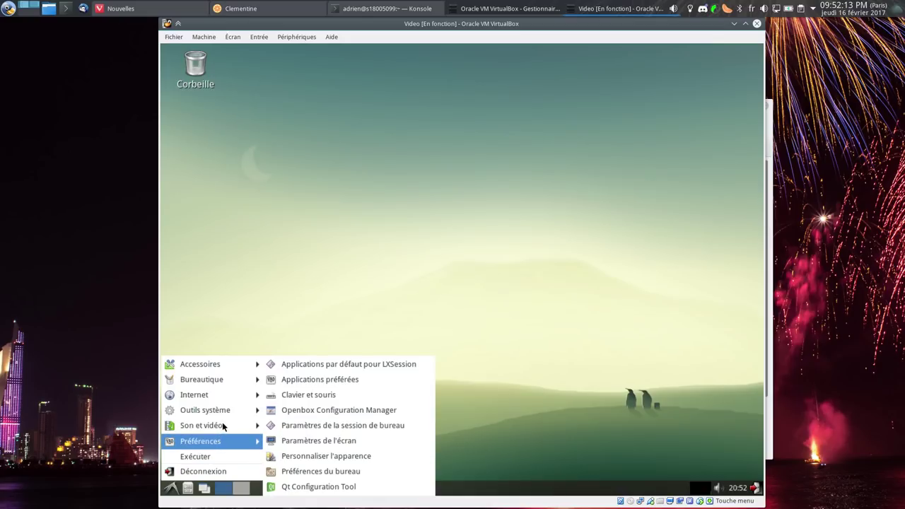
pyautogui.moveTo(230, 410)
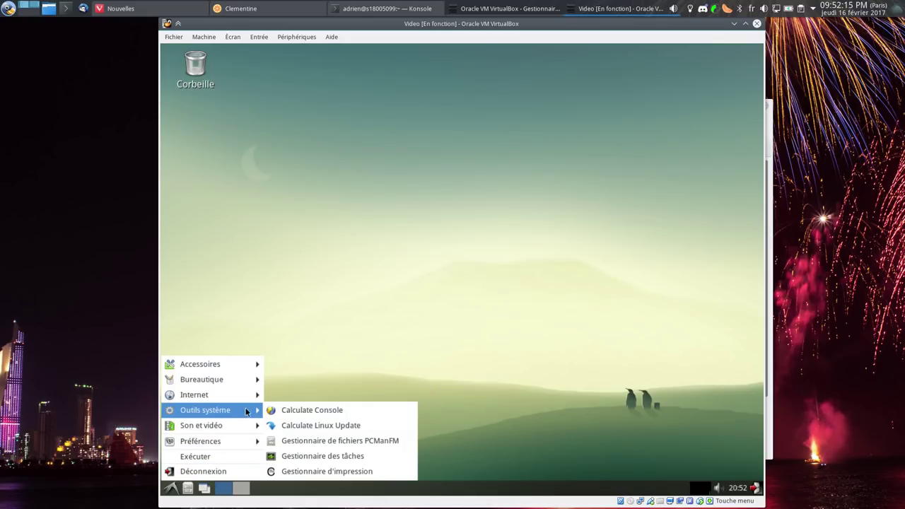
pyautogui.click(304, 455)
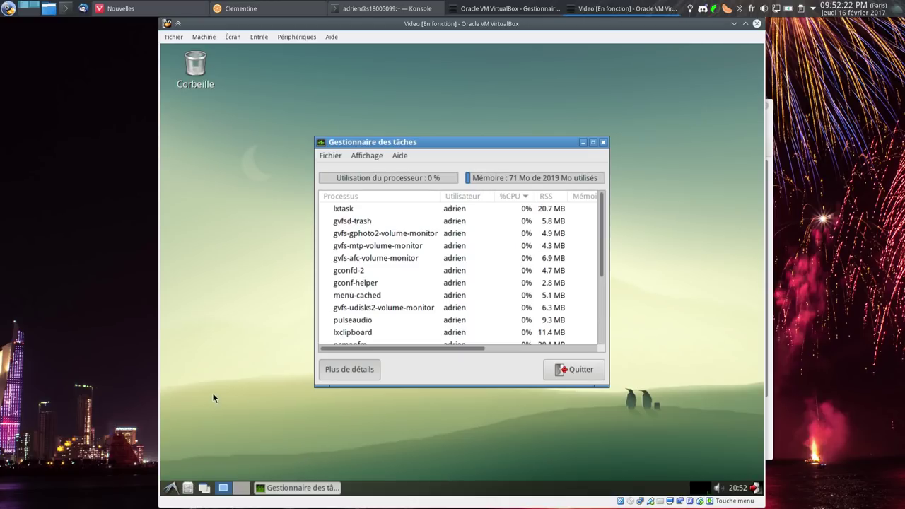
pyautogui.moveTo(519, 148); pyautogui.dragTo(670, 54)
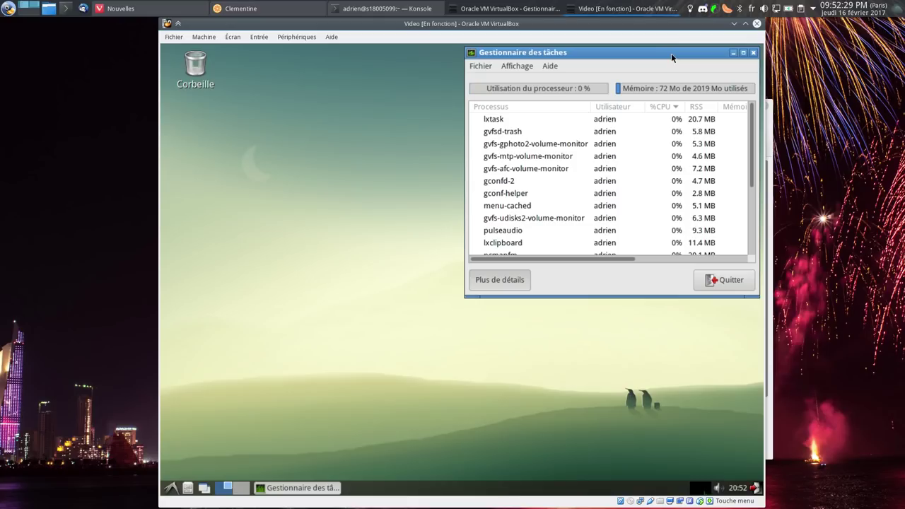
# Open and close the PCManFM file manager twice while watching its memory use in the task manager
pyautogui.click(188, 488)
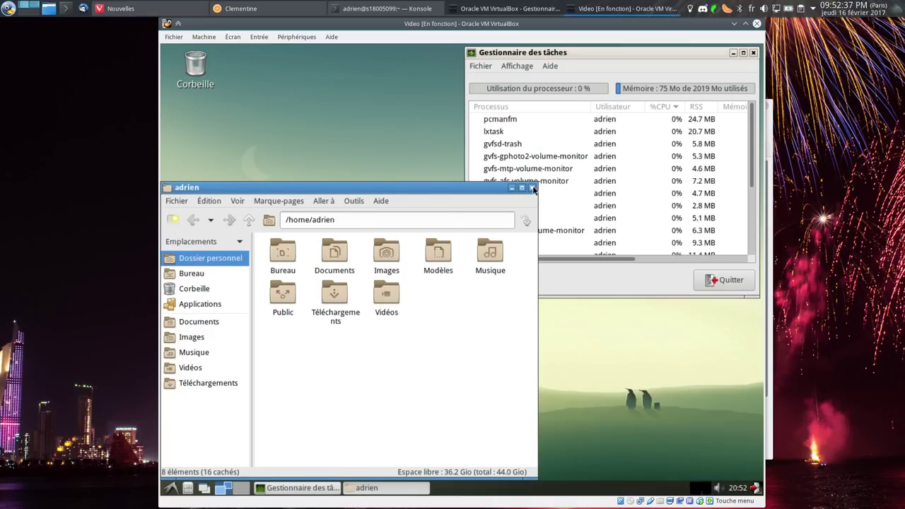
pyautogui.click(533, 188)
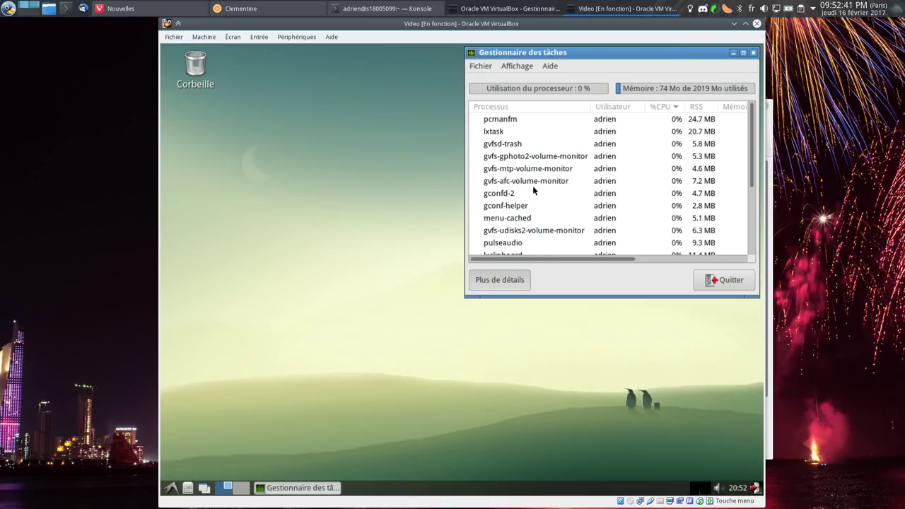
pyautogui.click(188, 488)
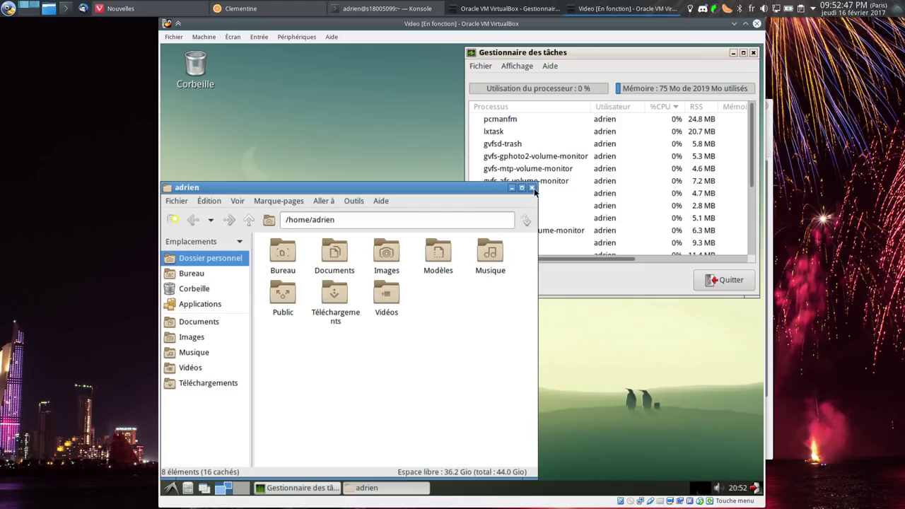
pyautogui.click(533, 188)
# Run htop in LXTerminal, view its process list and memory use maximized and at normal size, and quit it
pyautogui.click(170, 488)
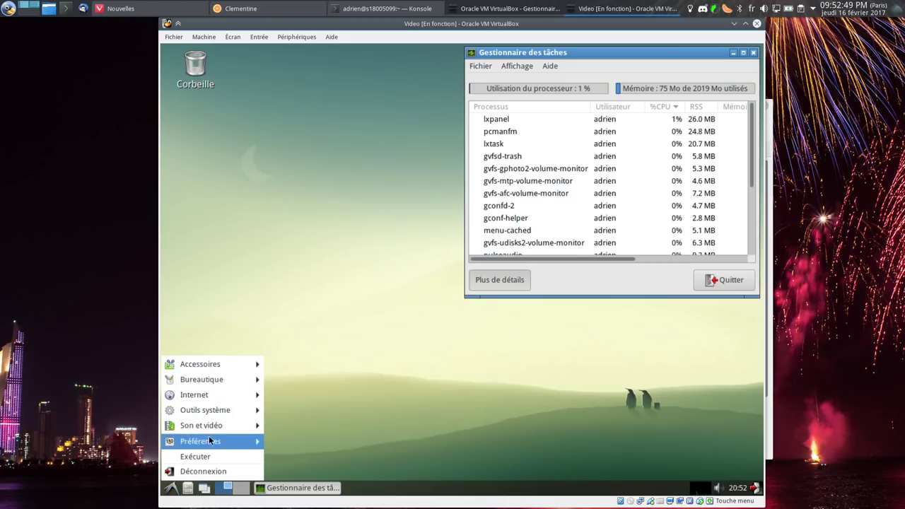
pyautogui.moveTo(220, 413)
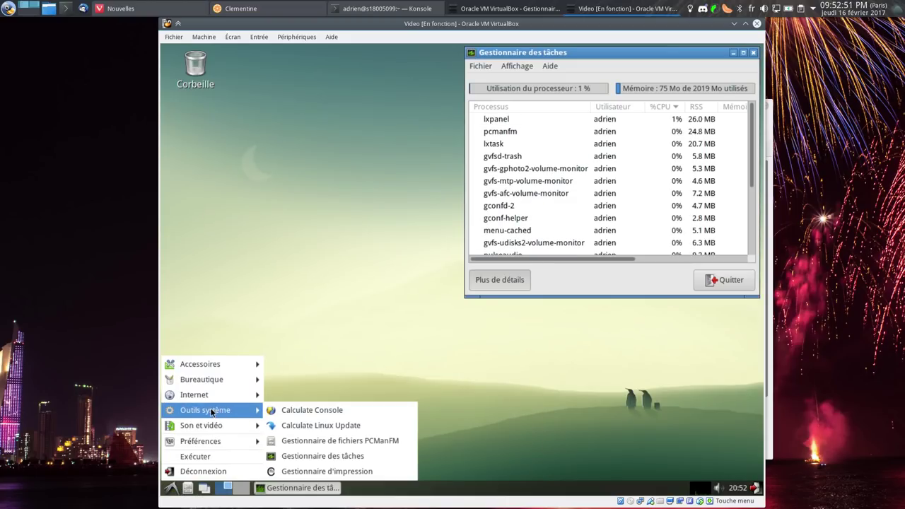
pyautogui.moveTo(210, 365)
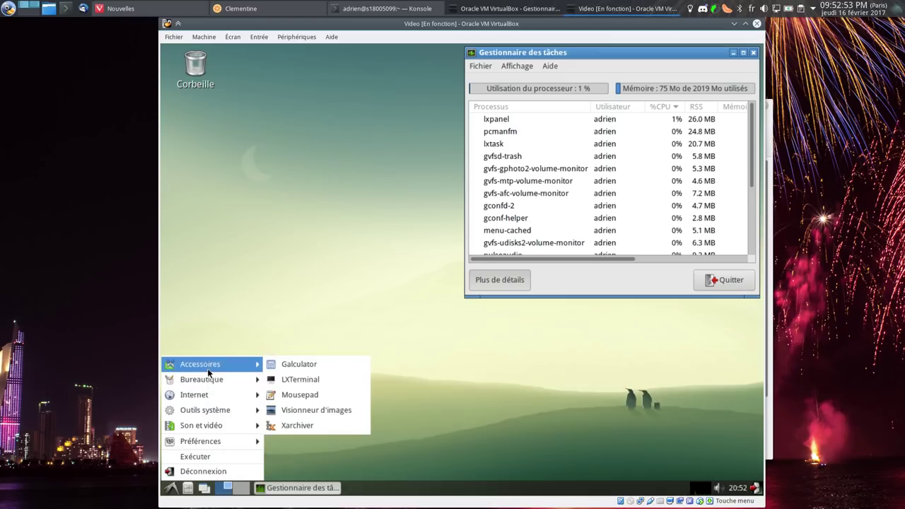
pyautogui.click(321, 377)
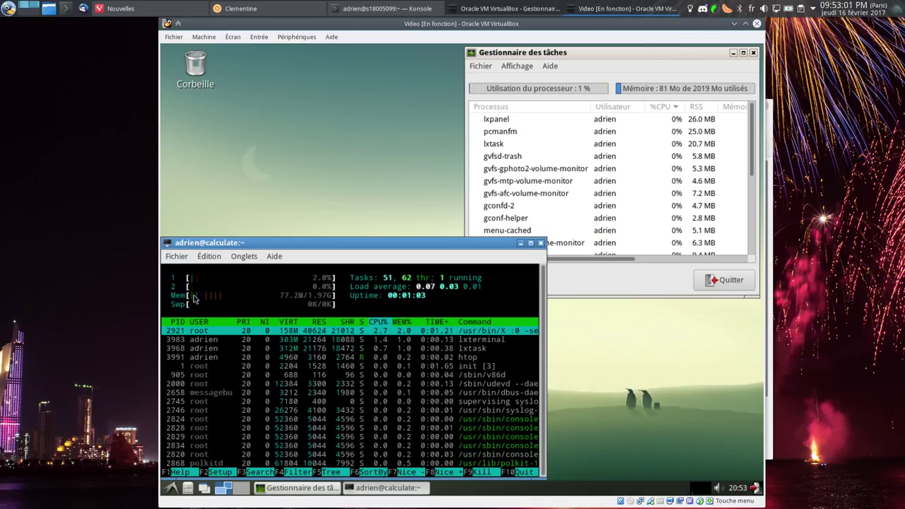
pyautogui.doubleClick(244, 242)
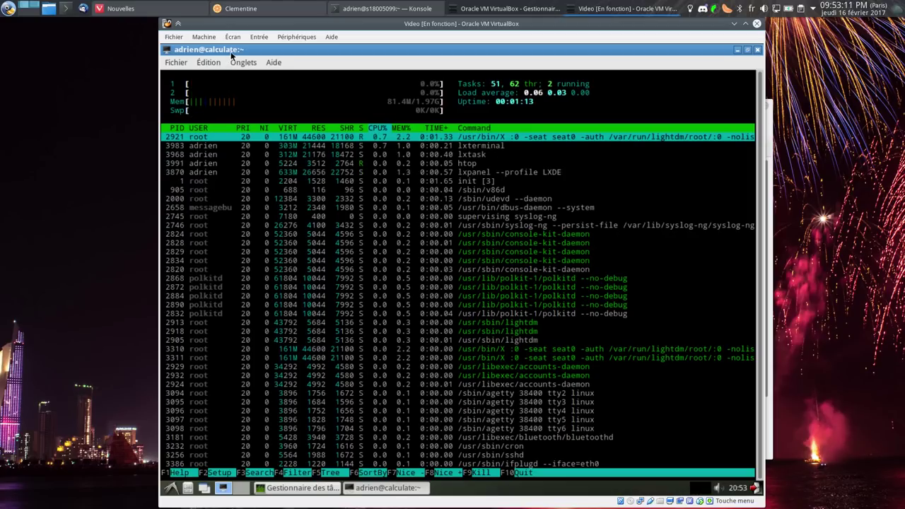
pyautogui.moveTo(231, 55); pyautogui.dragTo(214, 240)
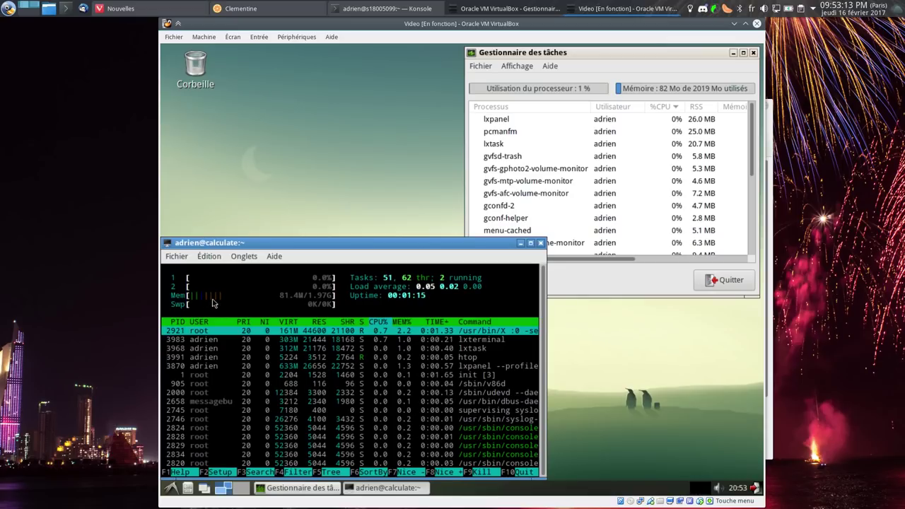
pyautogui.write('q')
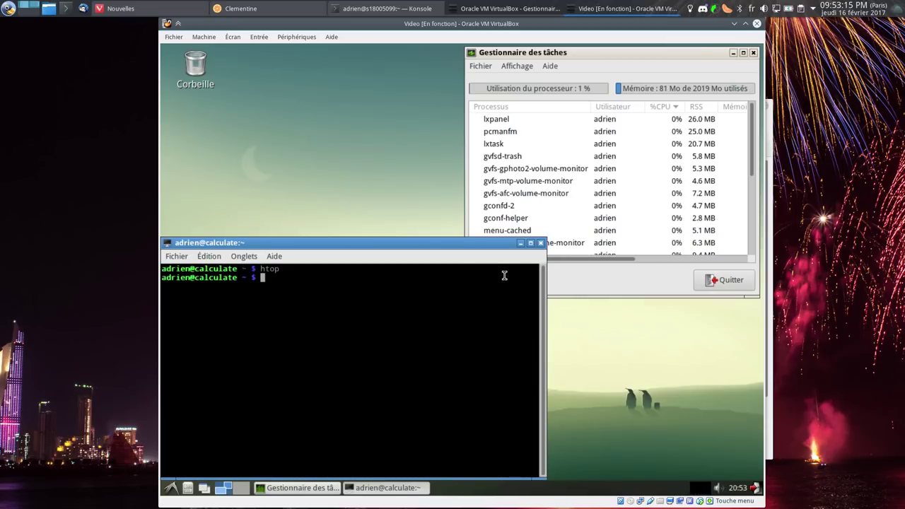
# Run free -m, examine the used, shared and cached memory values, and close the terminal
pyautogui.write('free -m')
pyautogui.press('Return')
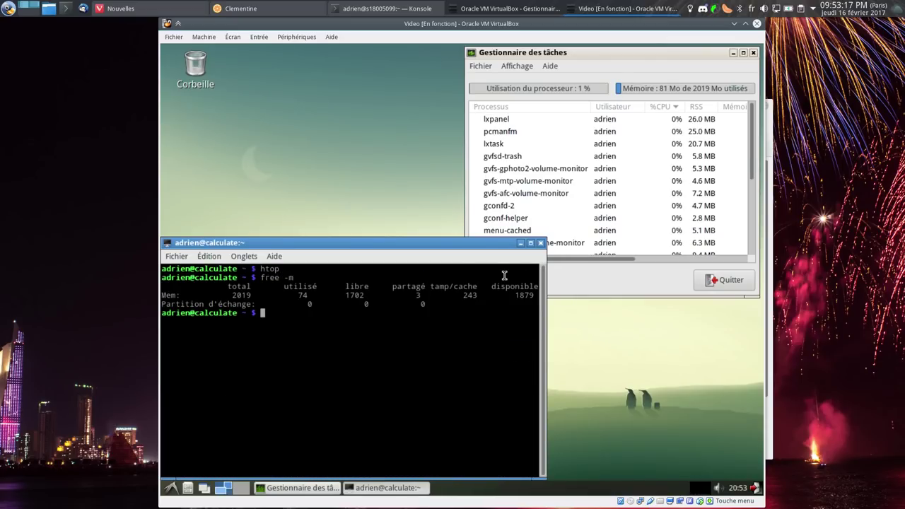
pyautogui.doubleClick(302, 295)
pyautogui.doubleClick(471, 295)
pyautogui.doubleClick(417, 295)
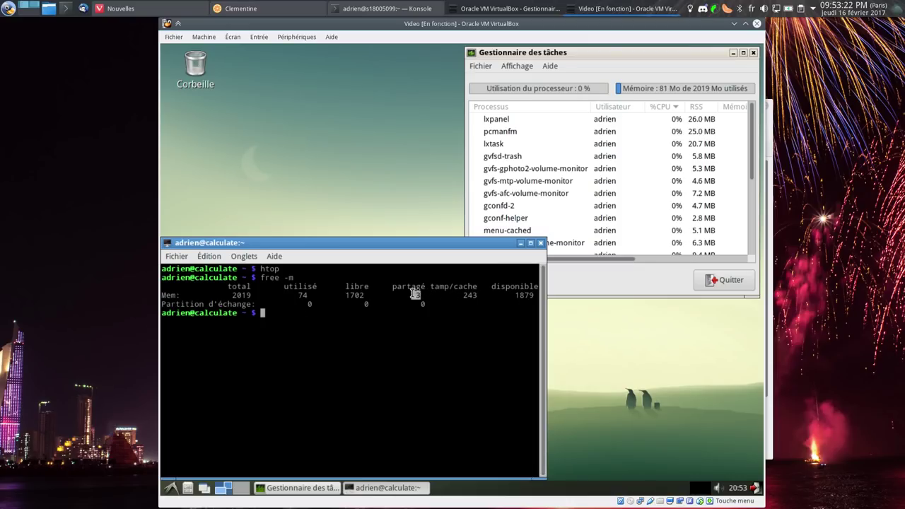
pyautogui.click(541, 243)
# Move the task manager window slightly down, look through the application categories, and shut down the system from the LXDE session
pyautogui.moveTo(637, 54); pyautogui.dragTo(640, 76)
pyautogui.click(170, 488)
pyautogui.click(170, 488)
pyautogui.click(170, 487)
pyautogui.moveTo(234, 364)
pyautogui.moveTo(228, 396)
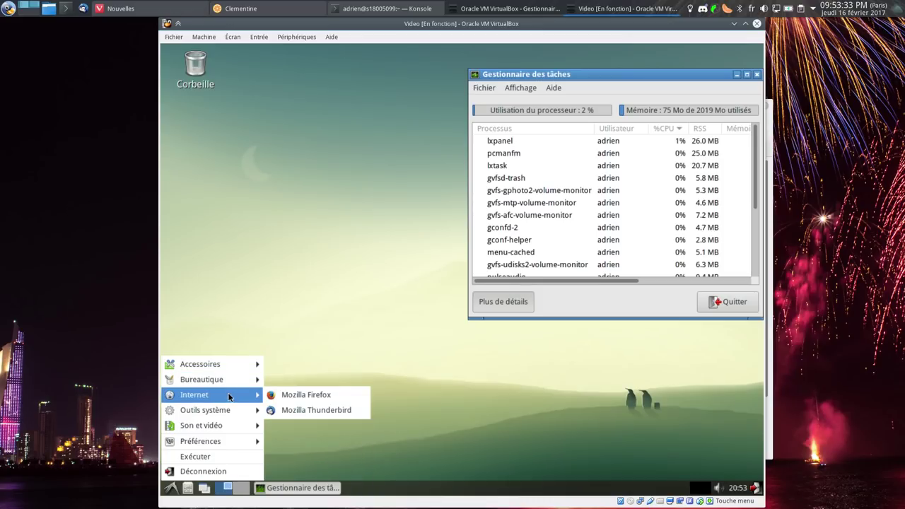
pyautogui.moveTo(228, 423)
pyautogui.click(206, 474)
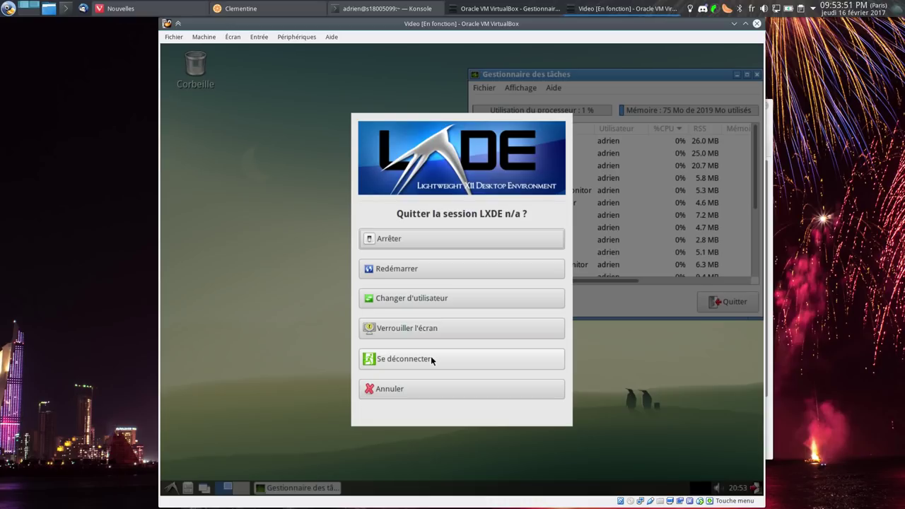
pyautogui.click(434, 244)
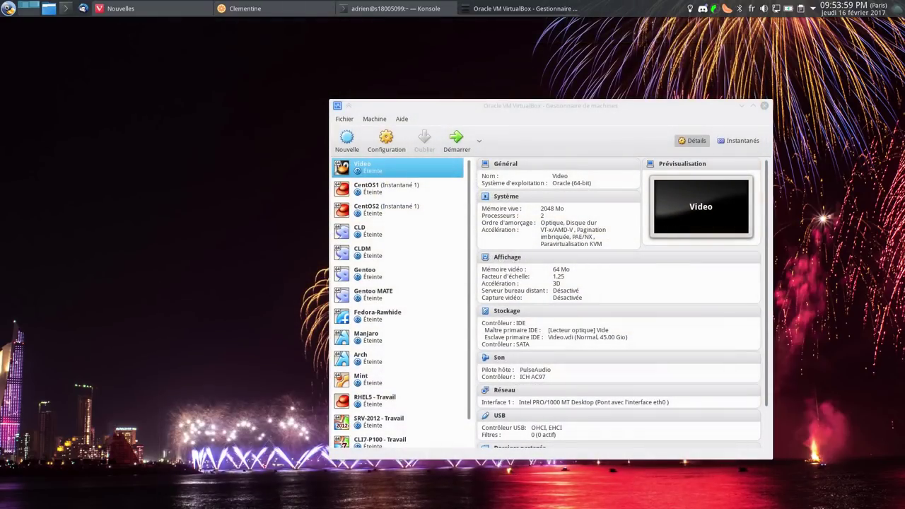
pyautogui.moveTo(434, 89); pyautogui.dragTo(162, 89)
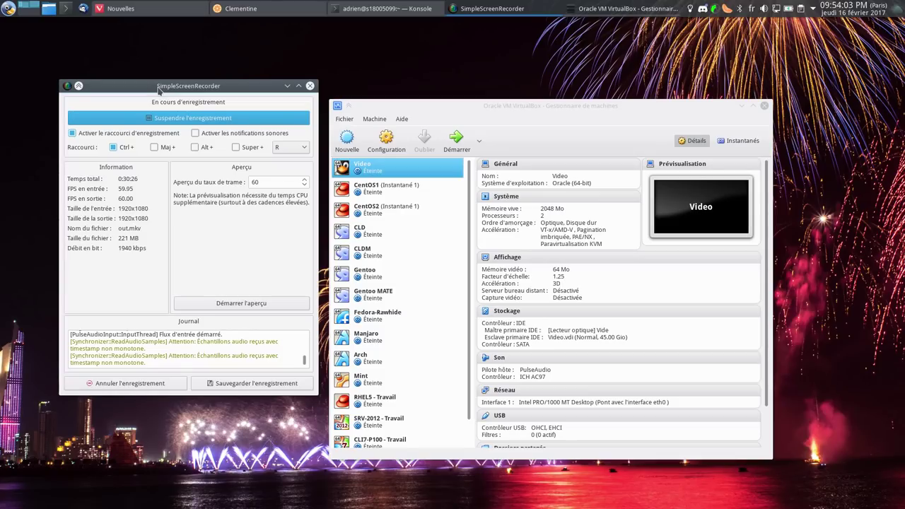